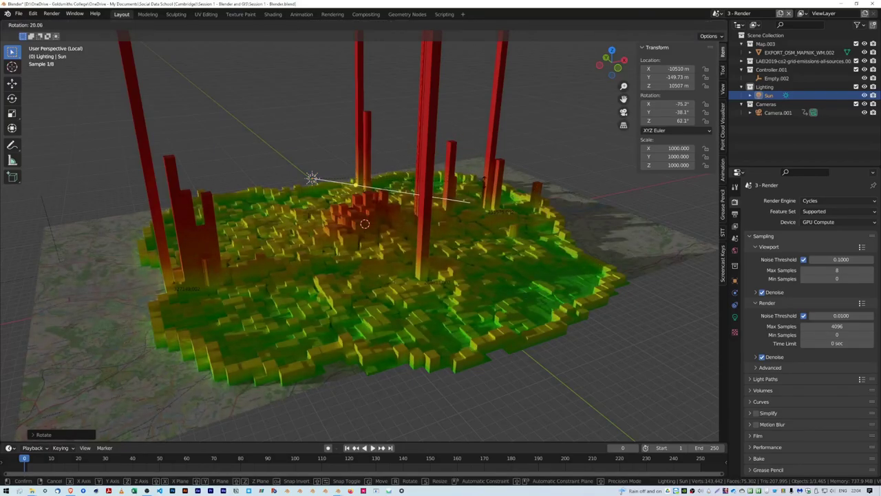
# Step: Rotate the Sun light to change how it illuminates the extruded emissions map
pyautogui.click(455, 193)
pyautogui.moveTo(454, 193); pyautogui.dragTo(388, 300, button='middle')
pyautogui.press('r')
pyautogui.click(458, 175)
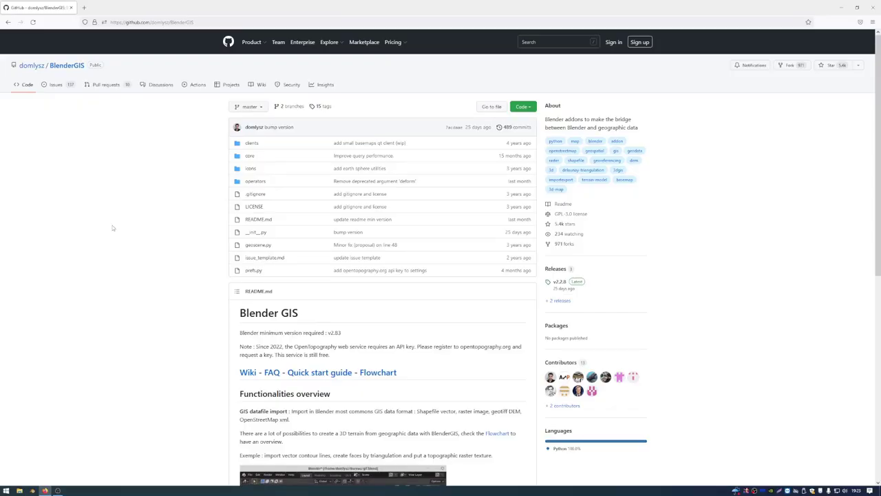
# Step: Download the source code zip of the BlenderGIS v2.2.8 release from its GitHub releases page
pyautogui.scroll(-2, 117, 229)
pyautogui.click(556, 230)
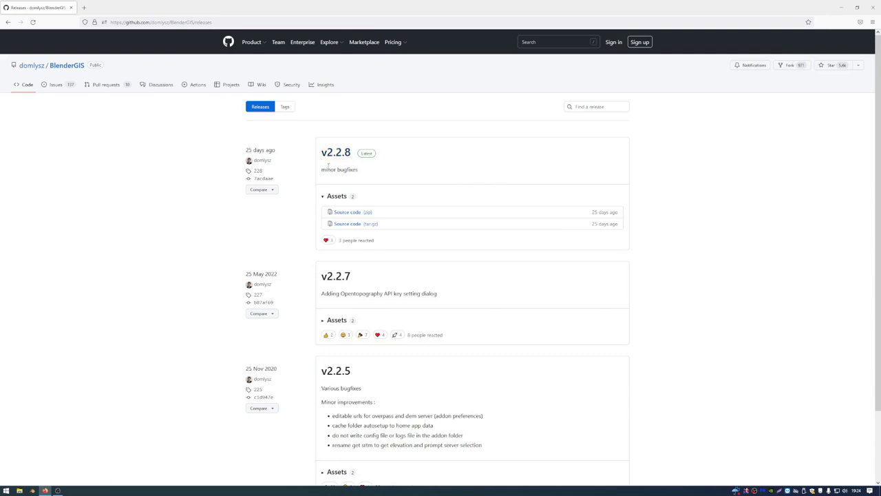
pyautogui.click(359, 214)
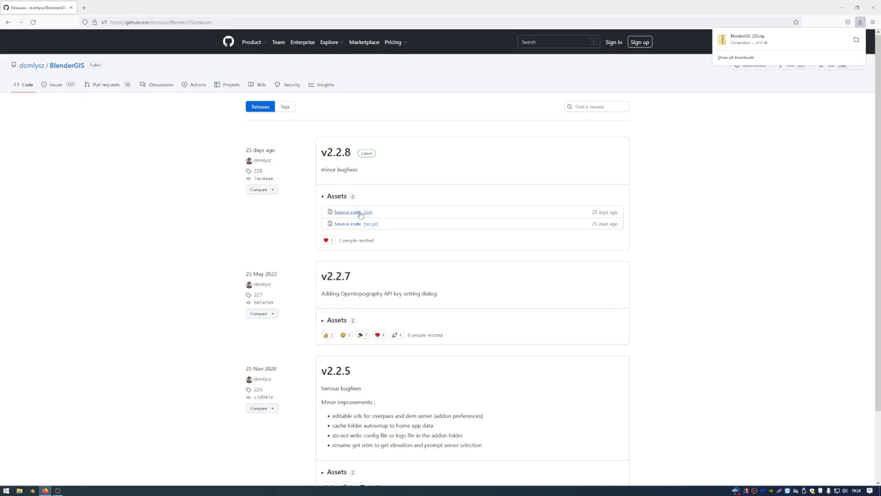
# Step: Switch to Blender, open the add-on preferences and move their window nearer the middle of the viewport
pyautogui.click(31, 490)
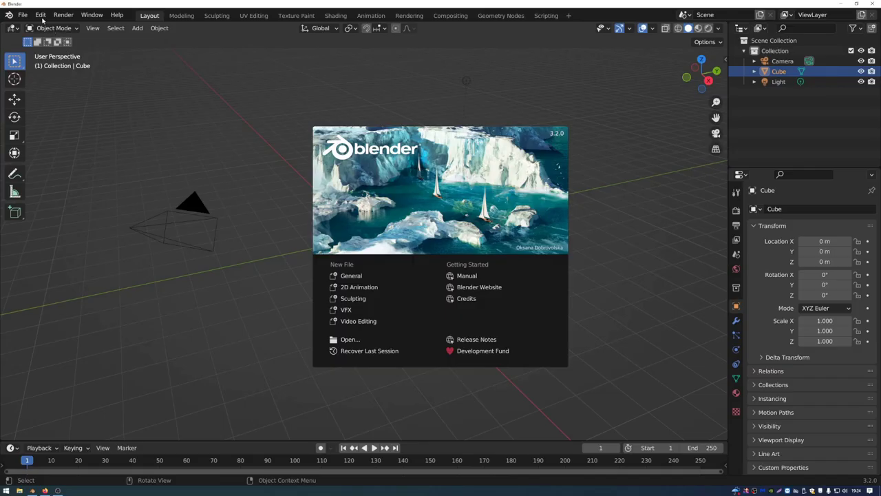
pyautogui.click(40, 15)
pyautogui.click(60, 161)
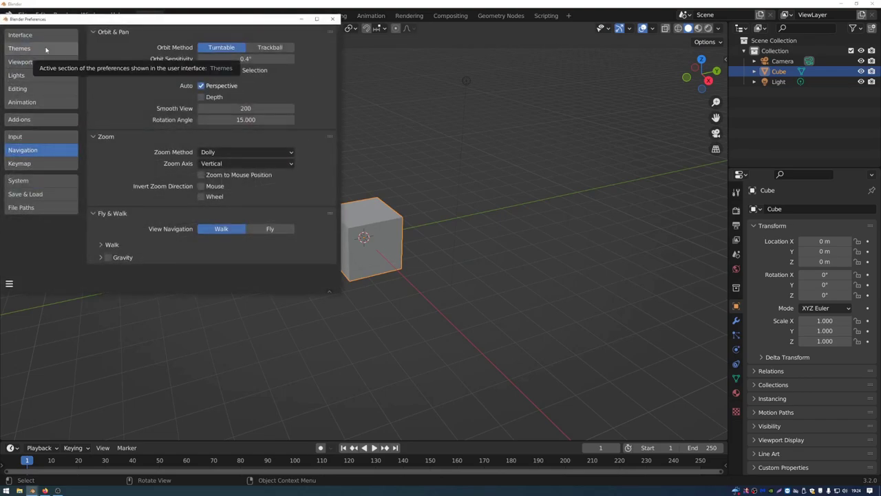
pyautogui.click(42, 121)
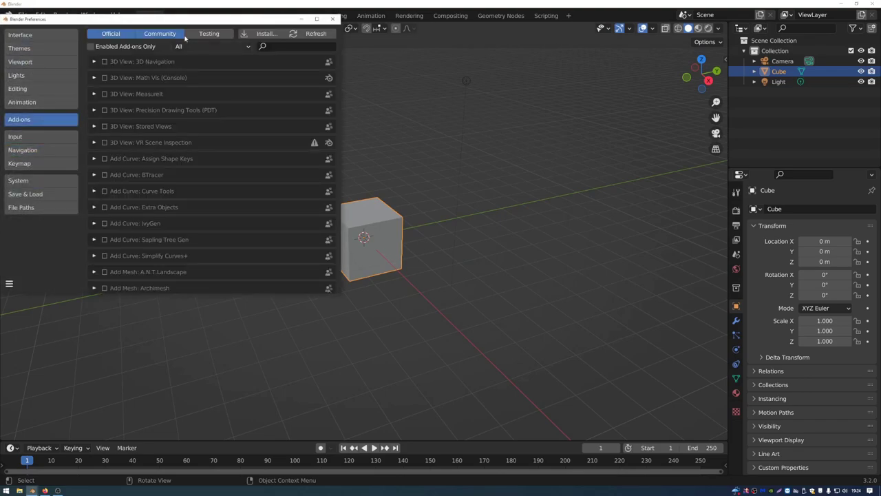
pyautogui.moveTo(191, 20); pyautogui.dragTo(332, 110)
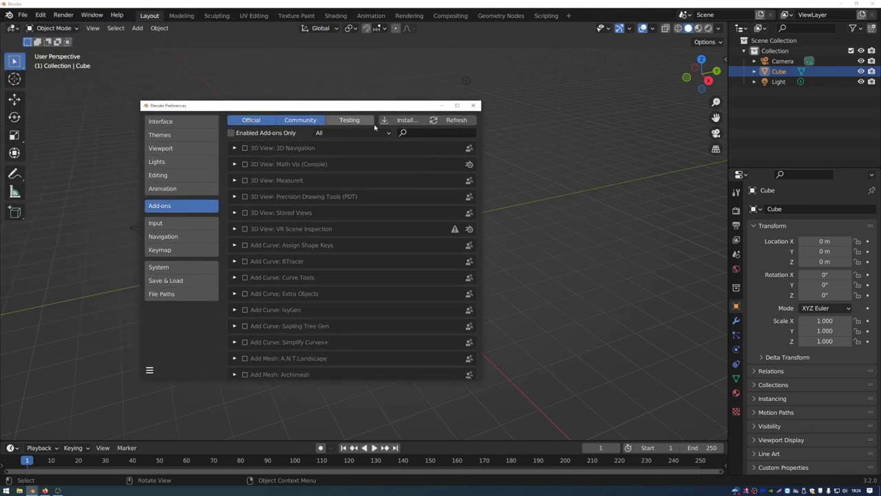
# Step: Install BlenderGIS-228.zip from the Downloads folder, enable the BlenderGIS add-on and close the preferences
pyautogui.click(399, 120)
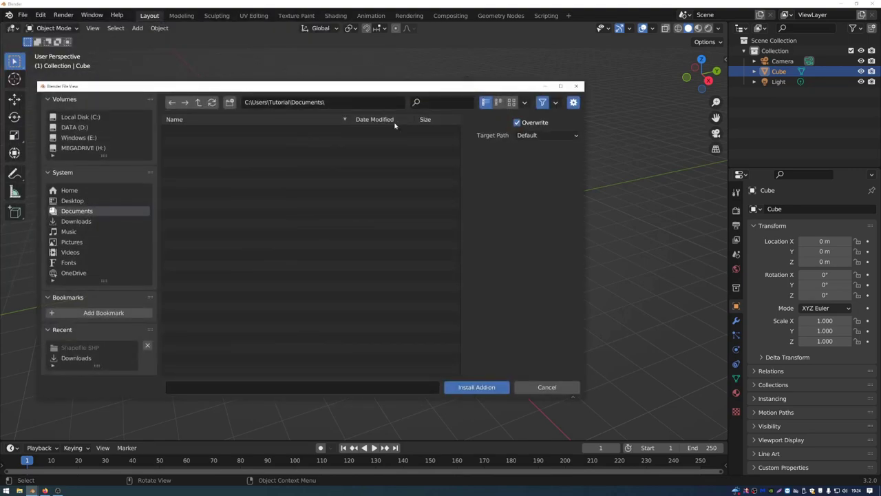
pyautogui.click(73, 221)
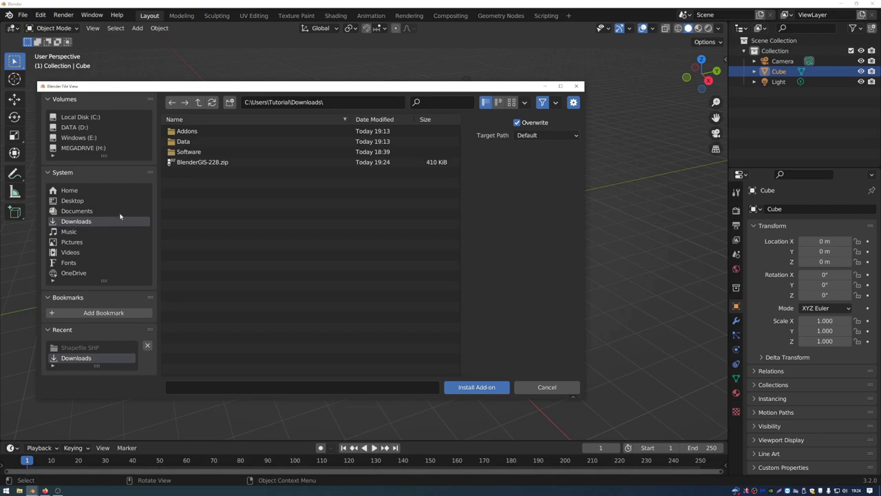
pyautogui.click(212, 163)
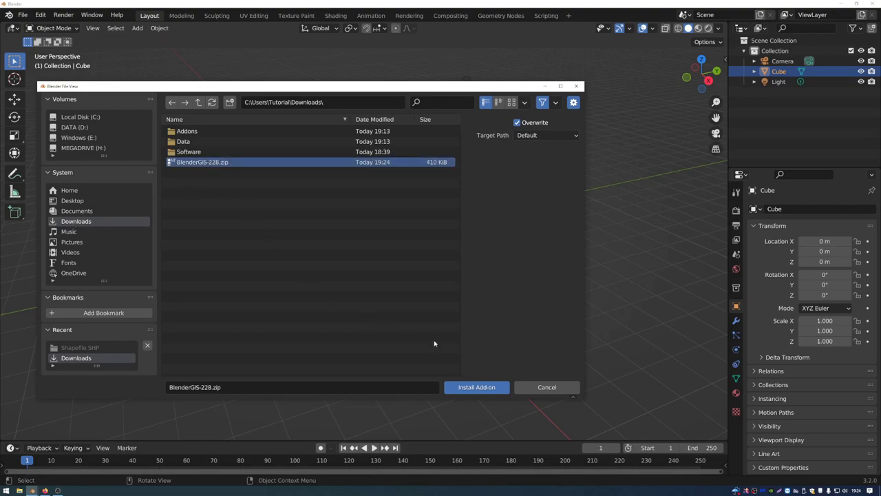
pyautogui.click(469, 388)
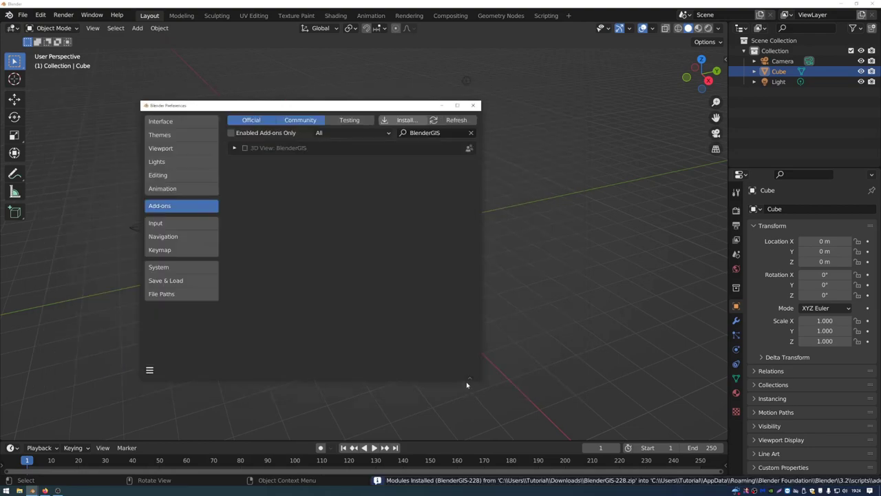
pyautogui.click(245, 148)
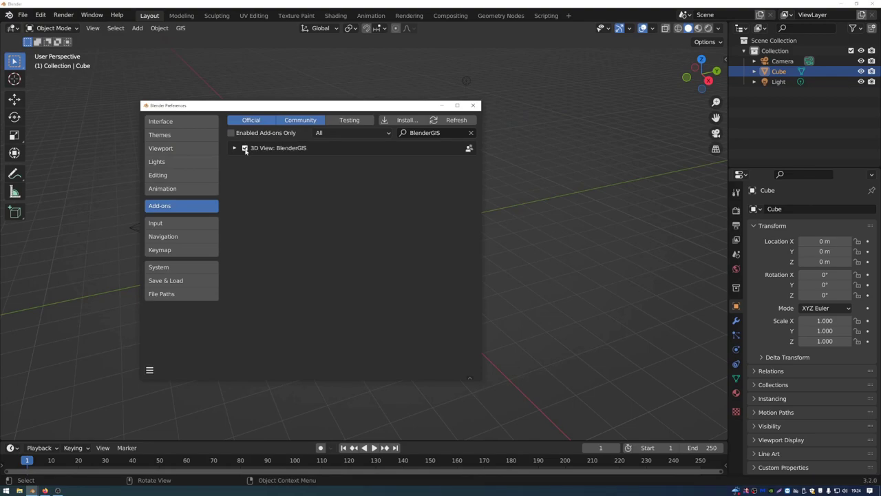
pyautogui.click(473, 105)
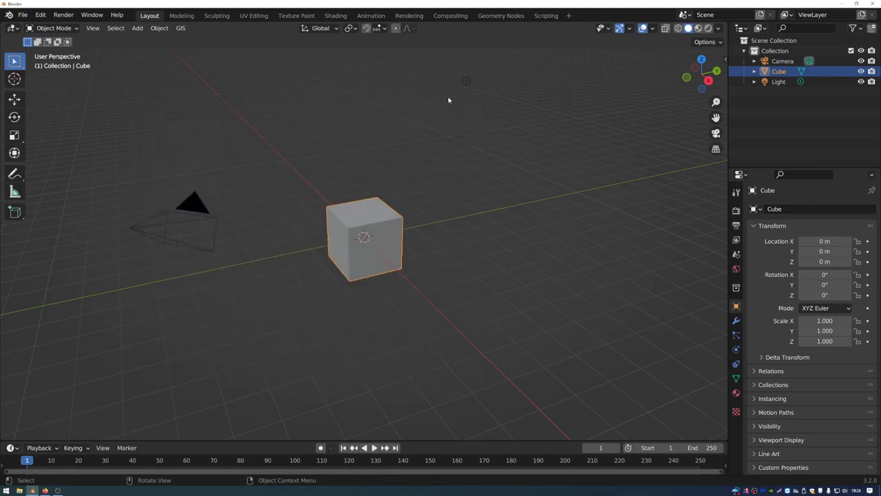
pyautogui.click(183, 31)
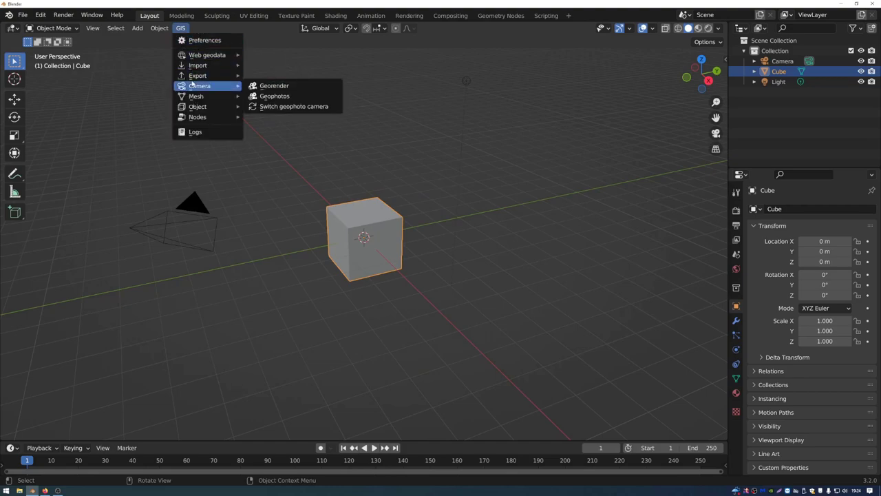
pyautogui.moveTo(205, 117)
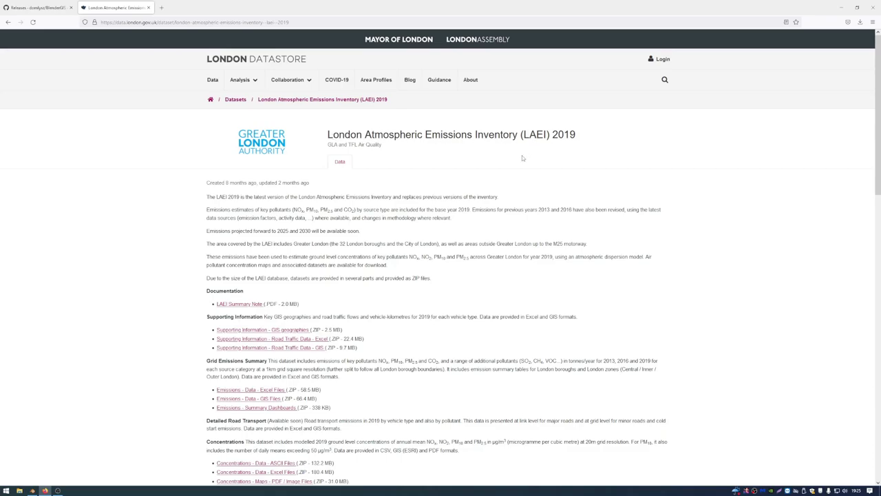
# Step: Download the Emissions - Data - GIS Files zip from the LAEI 2019 dataset page
pyautogui.scroll(-3, 522, 158)
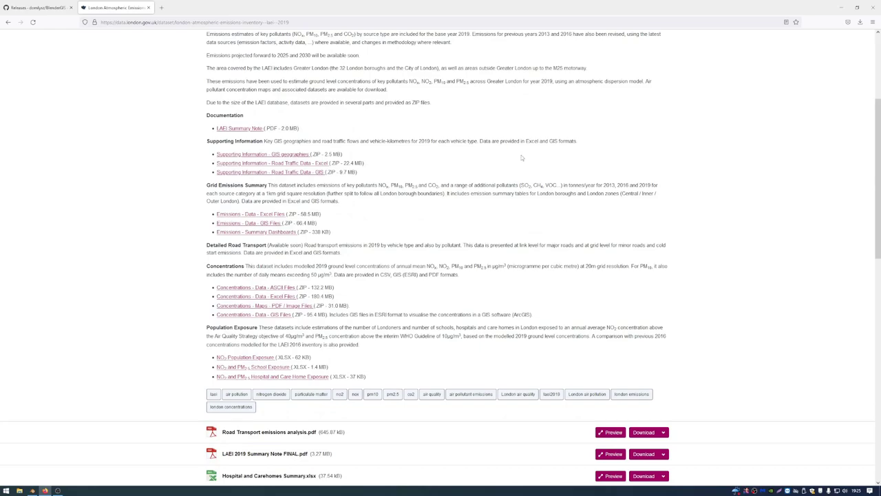
pyautogui.scroll(1, 522, 158)
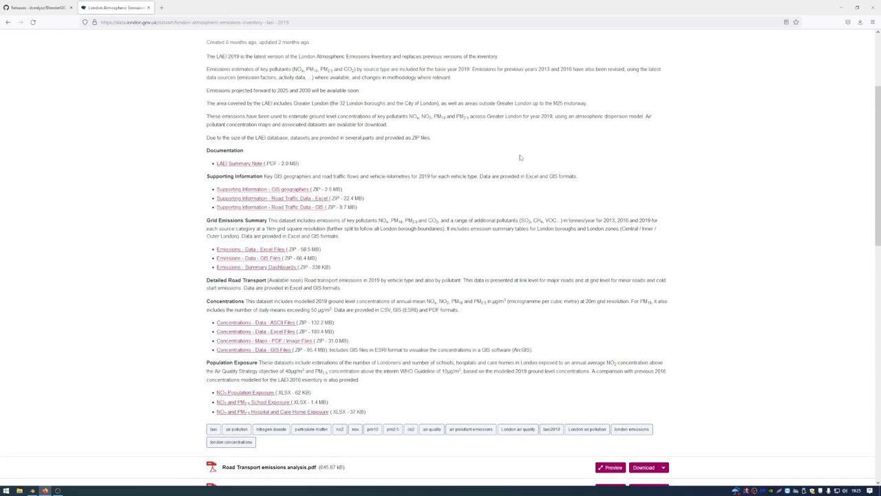
pyautogui.click(267, 260)
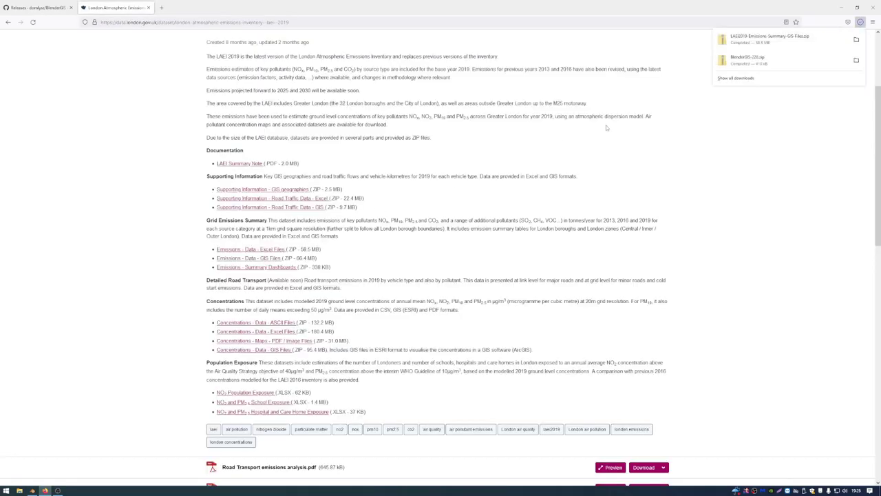
# Step: Show the downloaded LAEI2019-Emissions-Summary-GIS-Files archive in its folder and extract it there with 7-Zip
pyautogui.click(857, 40)
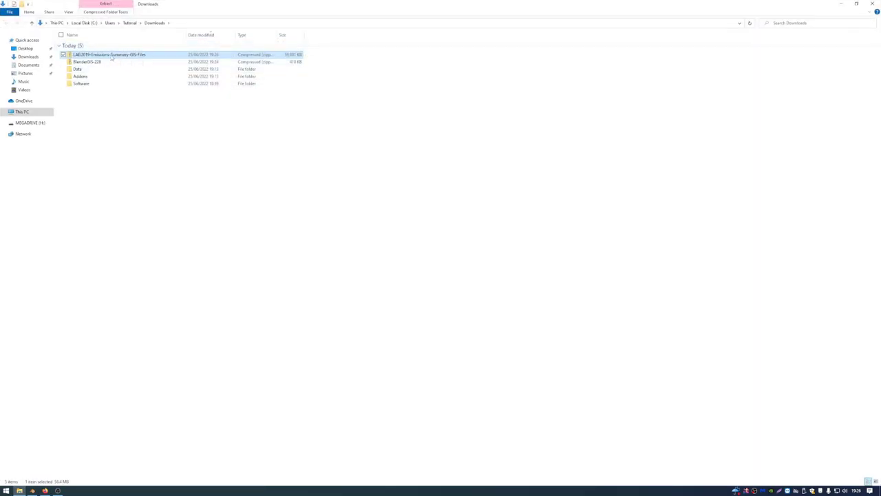
pyautogui.rightClick(111, 58)
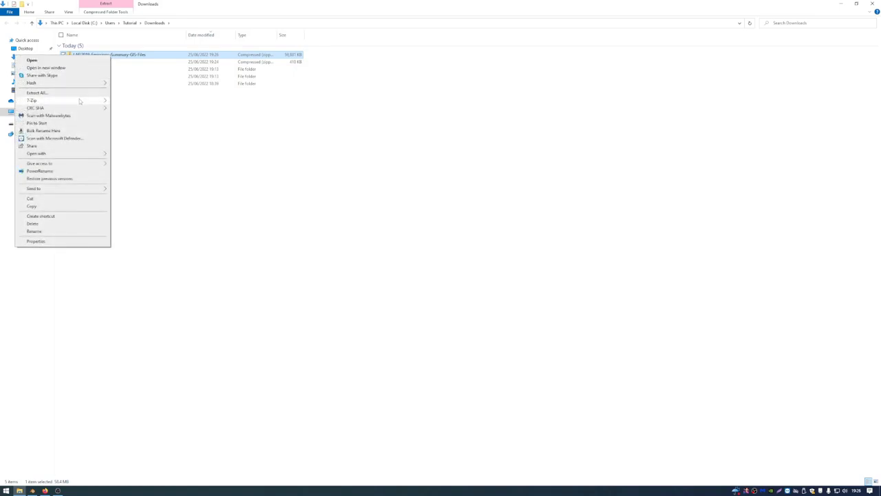
pyautogui.moveTo(104, 101)
pyautogui.click(141, 123)
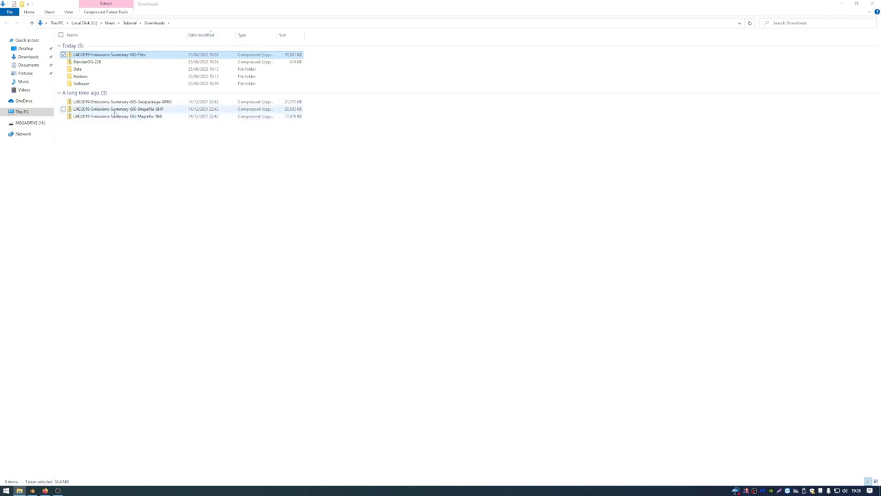
# Step: Extract the LAEI2019-Emissions-Summary-GIS-Shapefile-SHP archive into the Downloads folder with 7-Zip
pyautogui.click(158, 110)
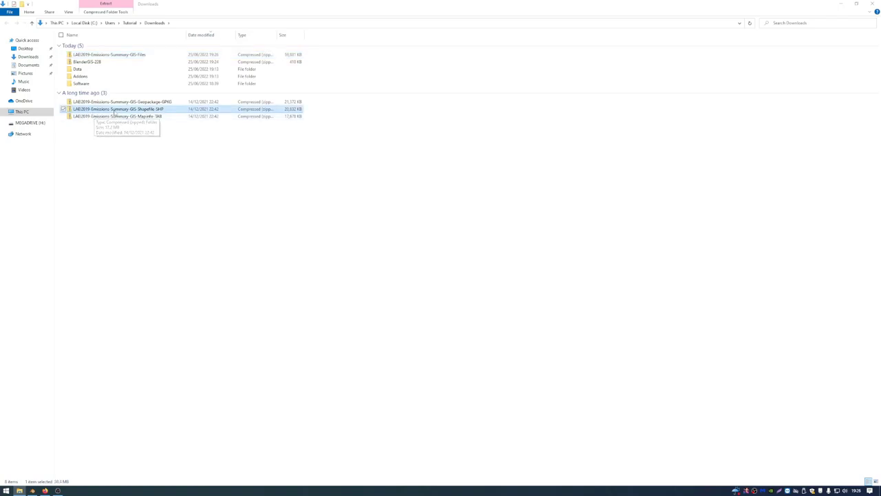
pyautogui.rightClick(147, 111)
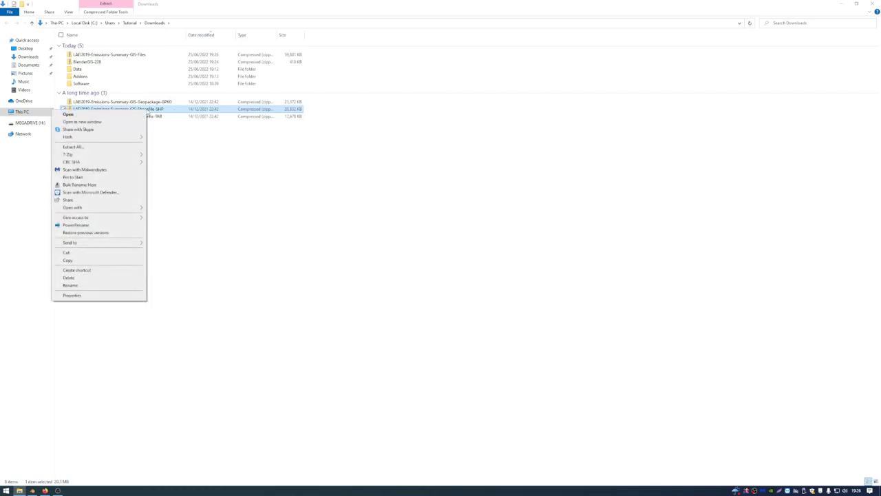
pyautogui.moveTo(123, 158)
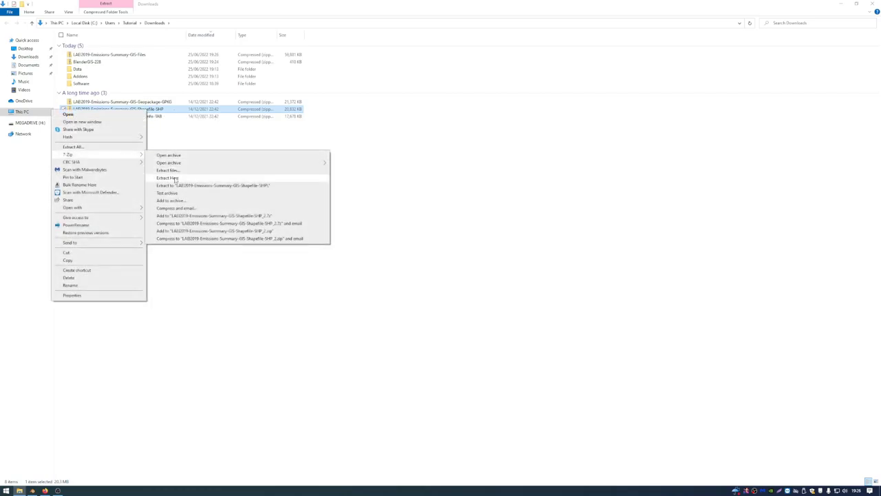
pyautogui.click(168, 177)
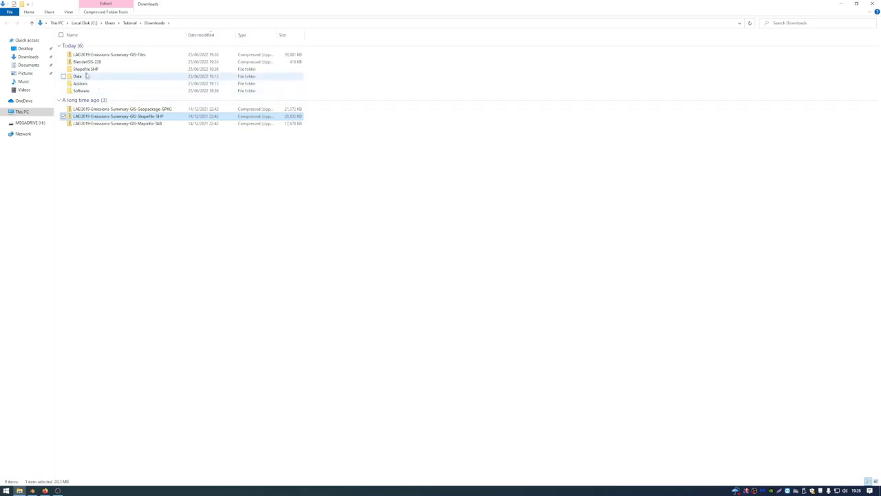
# Step: Open the extracted Shapefile SHP folder, look through its emissions files and return to the dataset page
pyautogui.doubleClick(88, 69)
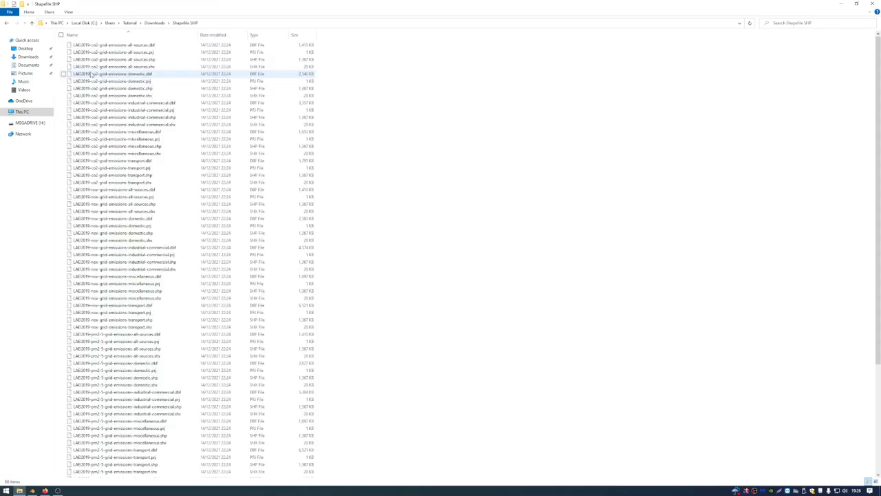
pyautogui.scroll(-3, 190, 131)
pyautogui.scroll(3, 190, 131)
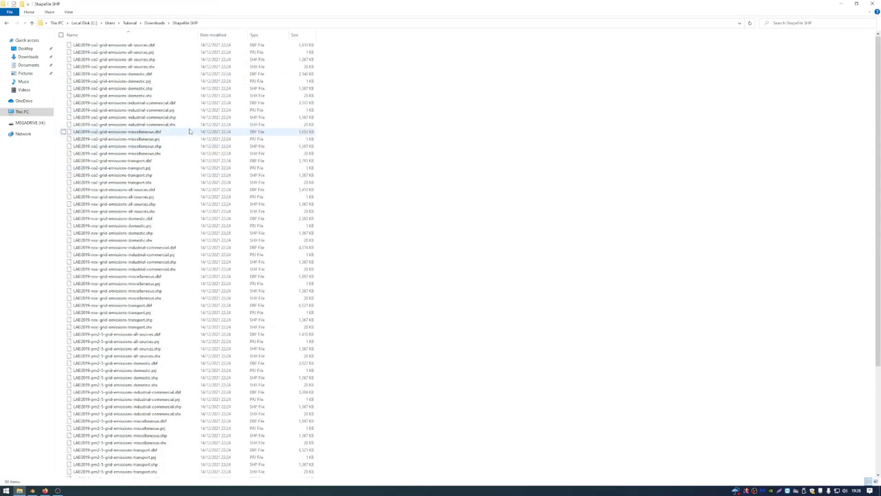
pyautogui.hotkey('alt', 'Tab')
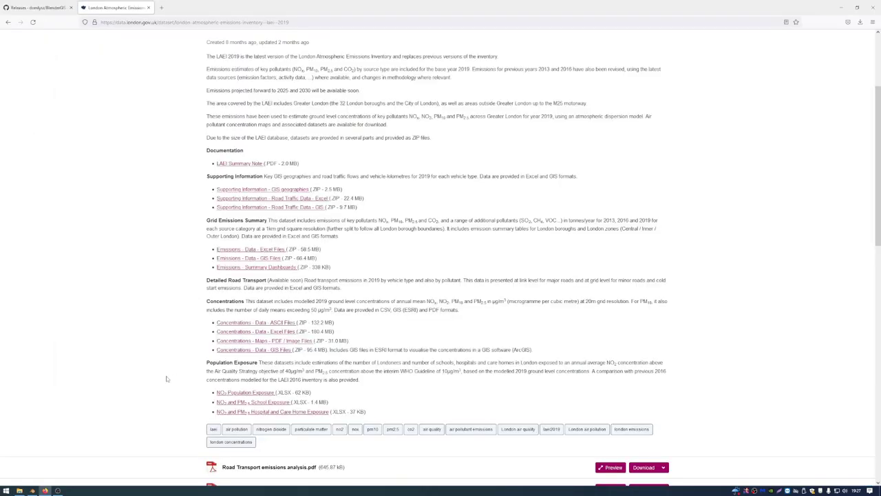
# Step: Switch to Blender and delete the default light and cube, keeping the camera and leaving it deselected
pyautogui.click(32, 491)
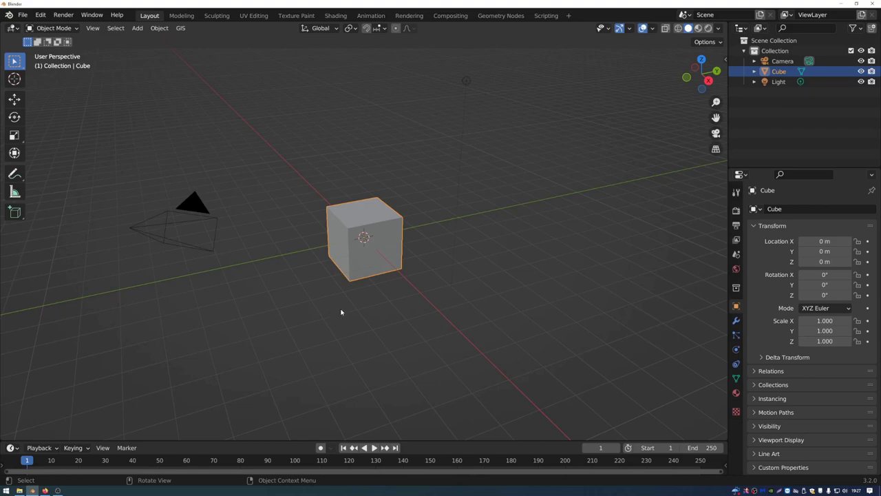
pyautogui.click(466, 82)
pyautogui.press('Delete')
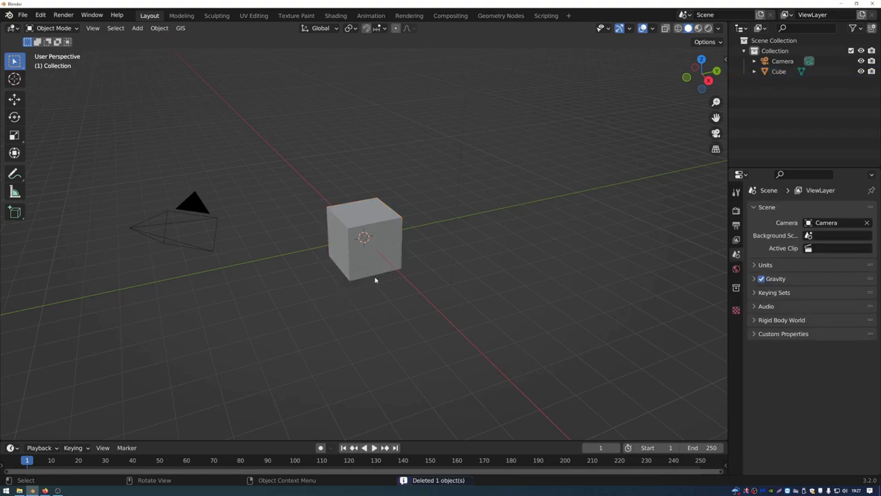
pyautogui.click(383, 254)
pyautogui.press('Delete')
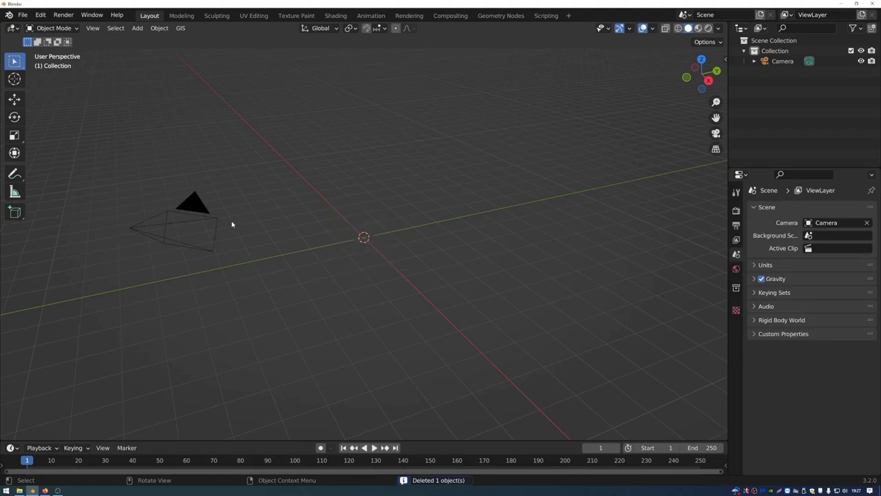
pyautogui.click(209, 230)
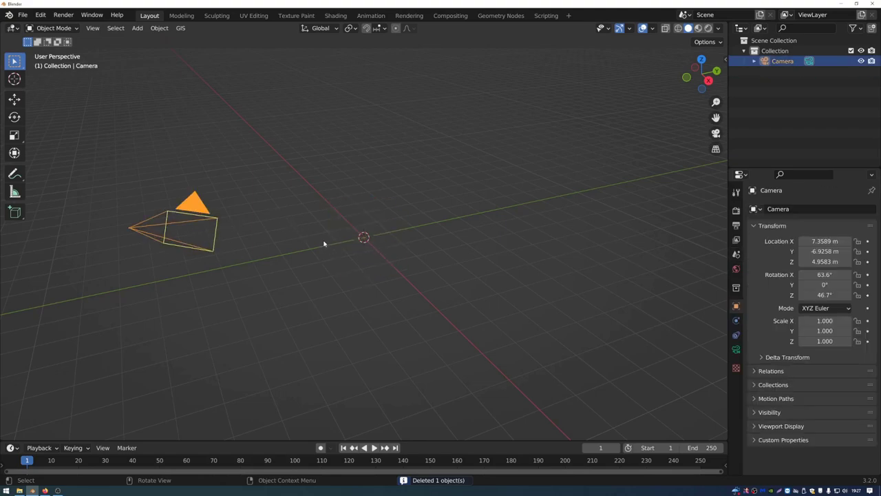
pyautogui.click(398, 232)
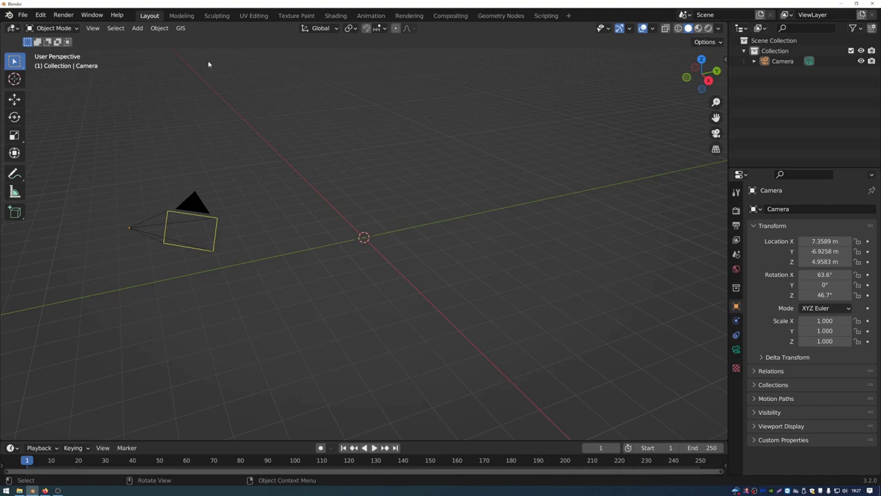
# Step: Add a BlenderGIS web basemap using OSM as the source and Mapnik as the layer
pyautogui.click(183, 30)
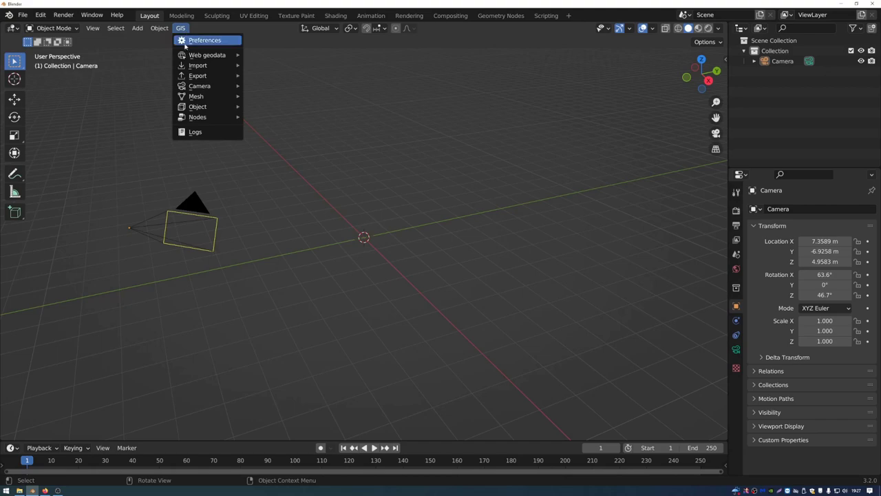
pyautogui.moveTo(185, 58)
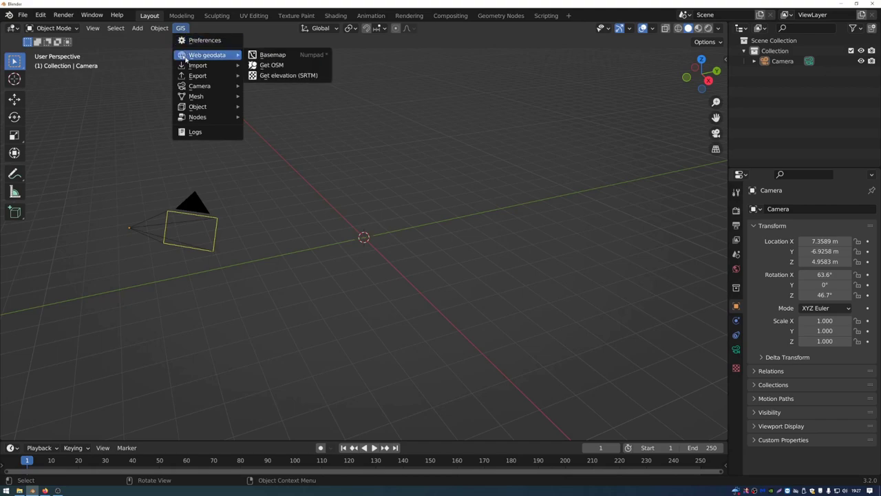
pyautogui.click(265, 59)
pyautogui.click(242, 76)
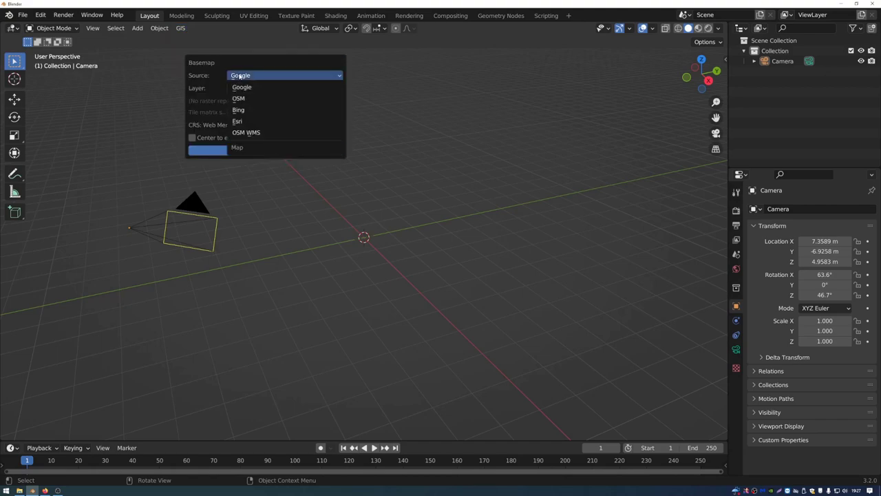
pyautogui.click(239, 99)
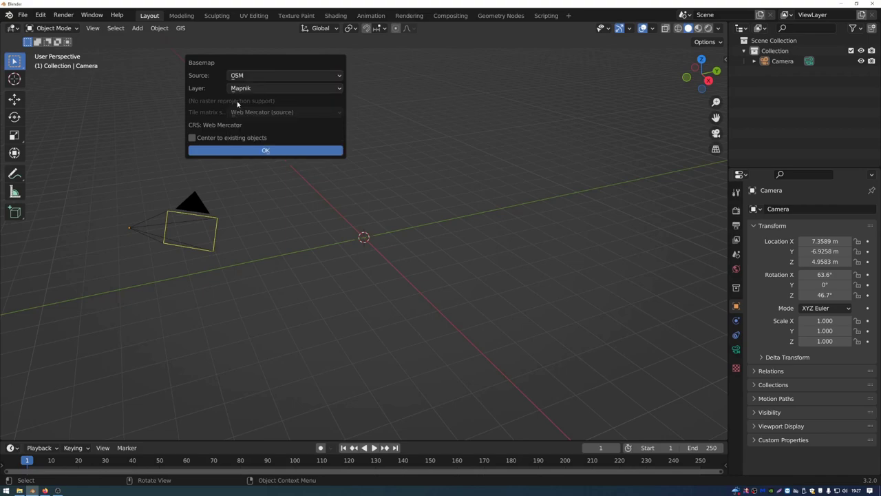
pyautogui.click(234, 149)
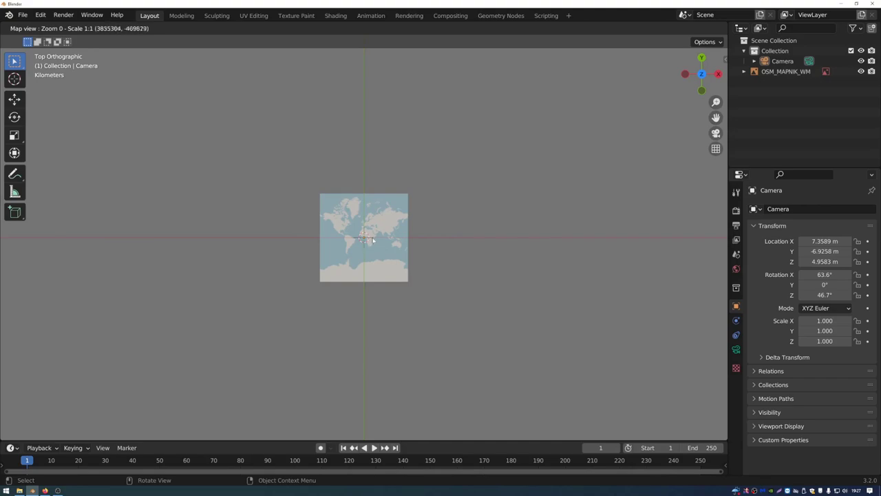
# Step: Go to london on the basemap at zoom level 12 and export that map area as a textured plane
pyautogui.scroll(1, 368, 229)
pyautogui.scroll(1, 368, 230)
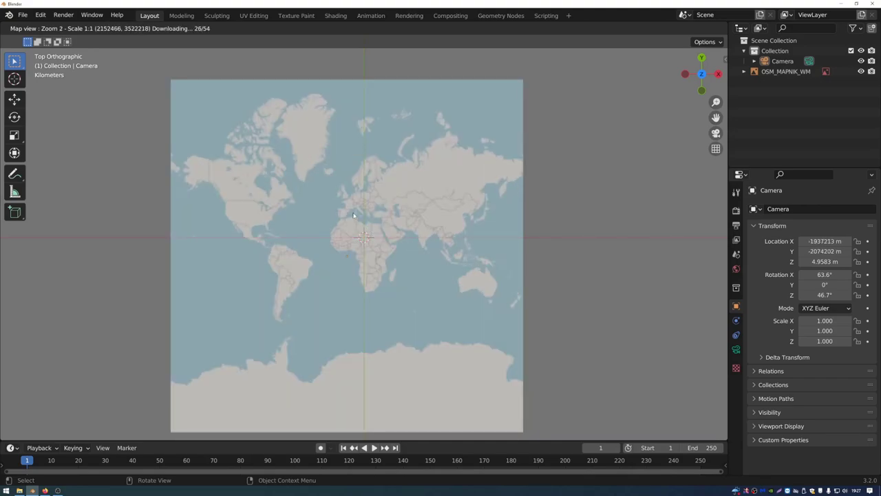
pyautogui.scroll(1, 369, 230)
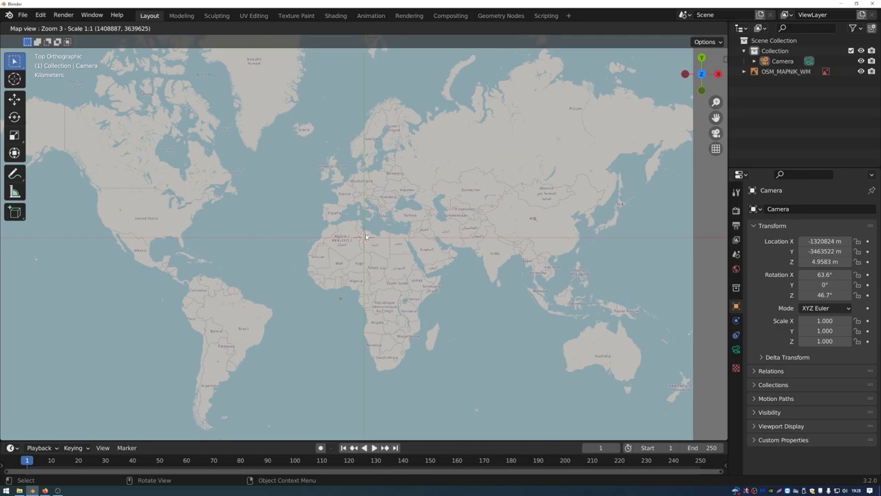
pyautogui.moveTo(365, 237)
pyautogui.mouseDown(button='middle')
pyautogui.moveTo(367, 219)
pyautogui.moveTo(352, 228)
pyautogui.mouseUp(button='middle')
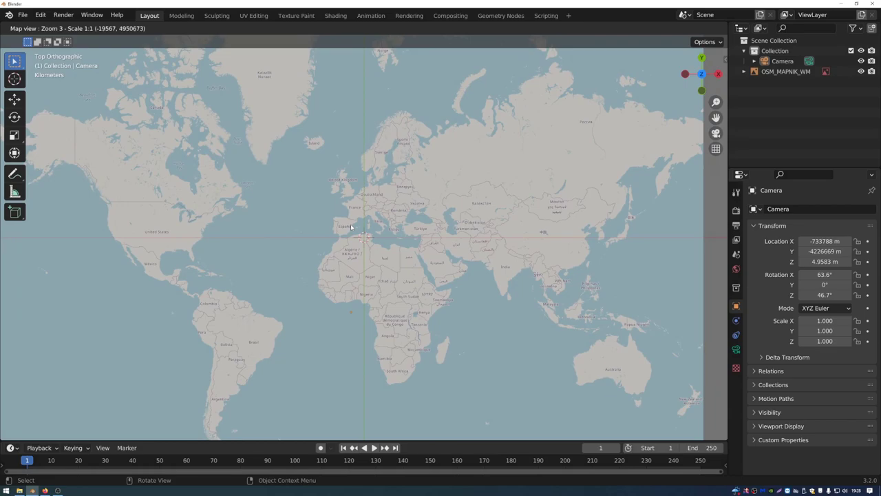
pyautogui.press('g')
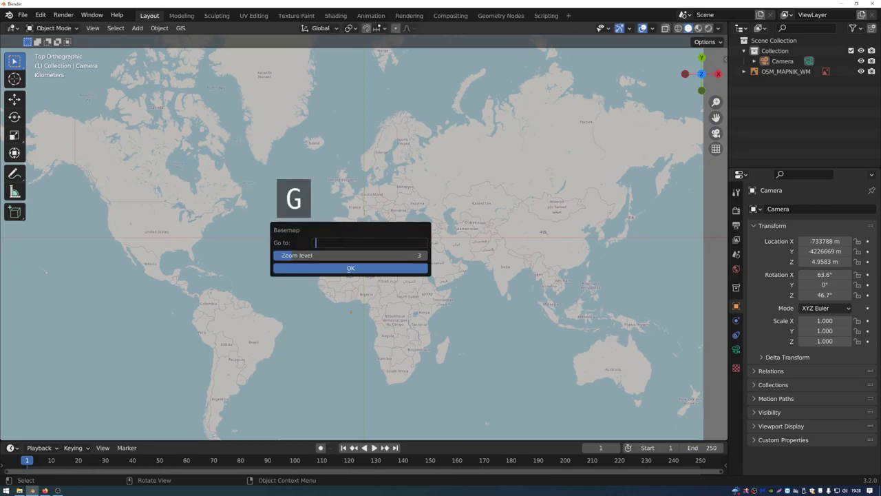
pyautogui.write('london')
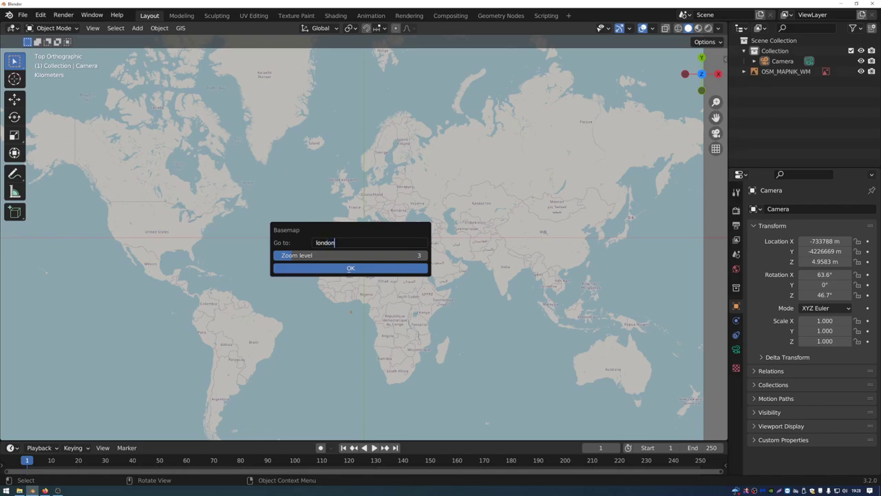
pyautogui.click(335, 256)
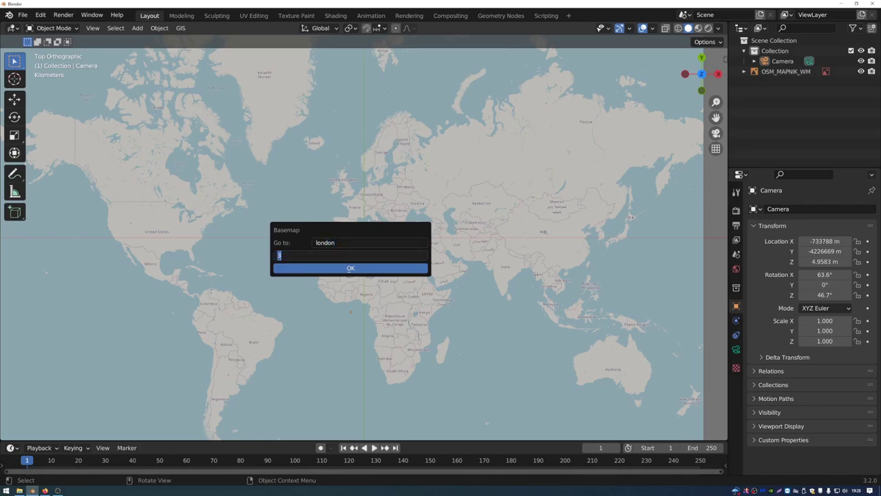
pyautogui.write('12')
pyautogui.press('Return')
pyautogui.click(323, 267)
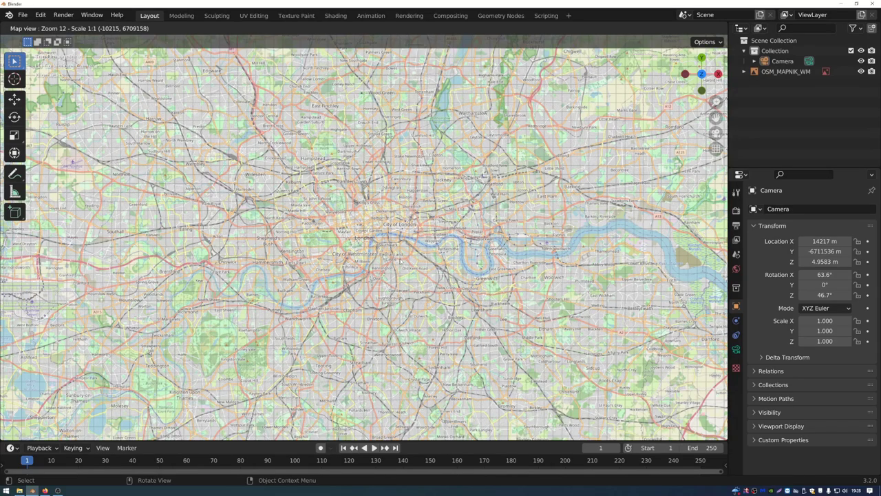
pyautogui.press('e')
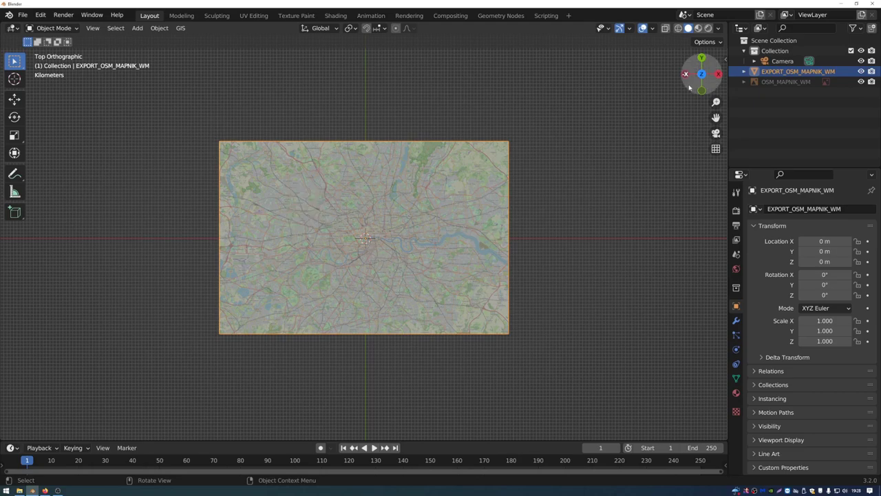
pyautogui.moveTo(692, 87); pyautogui.dragTo(702, 68)
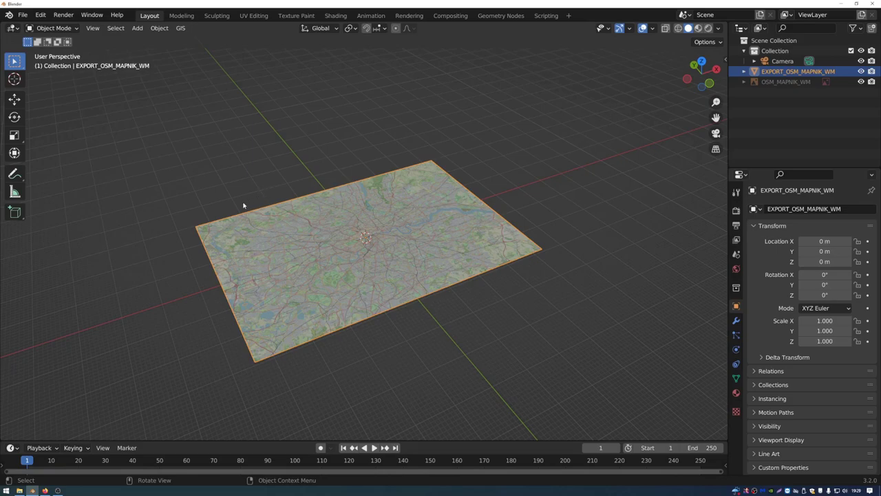
# Step: Enable Orbit Around Selection, Auto Depth and Zoom to Mouse Position in the navigation preferences
pyautogui.click(41, 15)
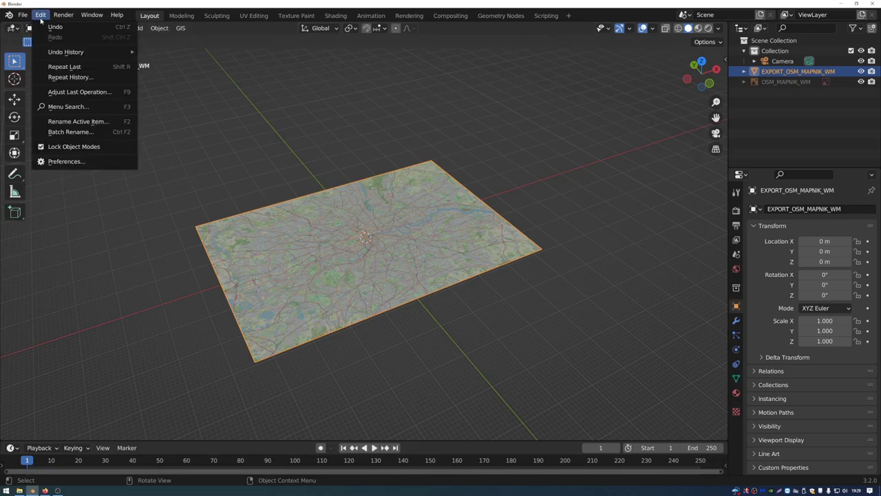
pyautogui.click(67, 161)
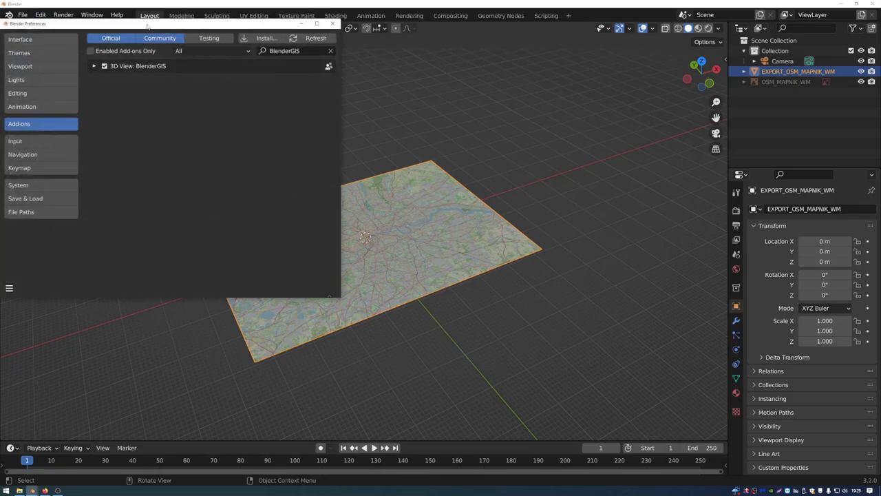
pyautogui.moveTo(138, 26); pyautogui.dragTo(214, 76)
pyautogui.click(118, 205)
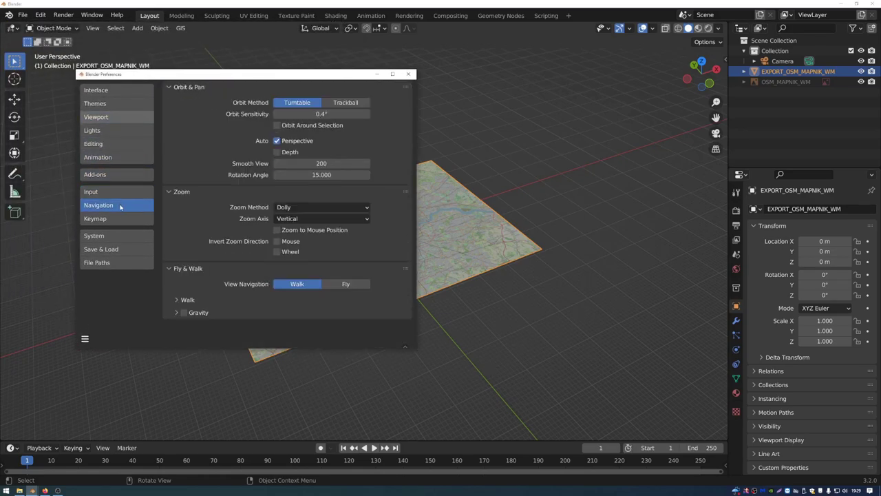
pyautogui.click(278, 126)
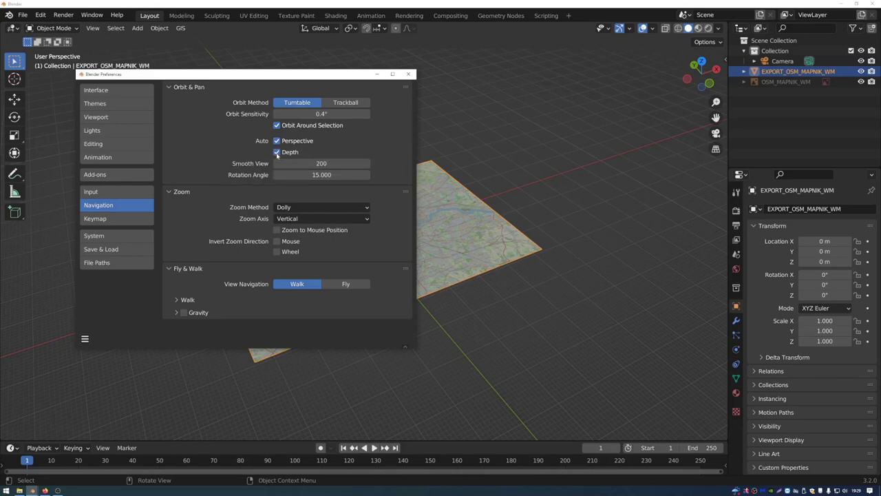
pyautogui.click(277, 230)
pyautogui.click(408, 74)
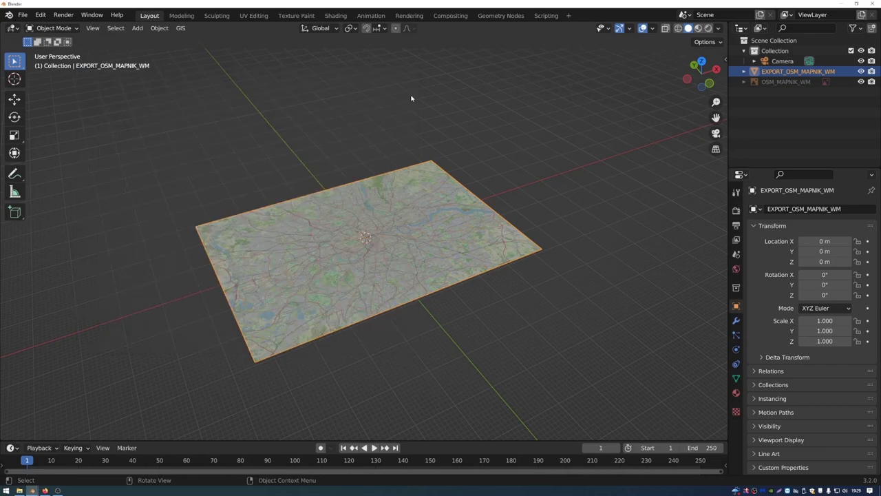
# Step: Choose LAEI2019-co2-grid-emissions-all-sources.shp from the Shapefile SHP folder in Downloads for a BlenderGIS shapefile import
pyautogui.click(180, 28)
pyautogui.moveTo(192, 65)
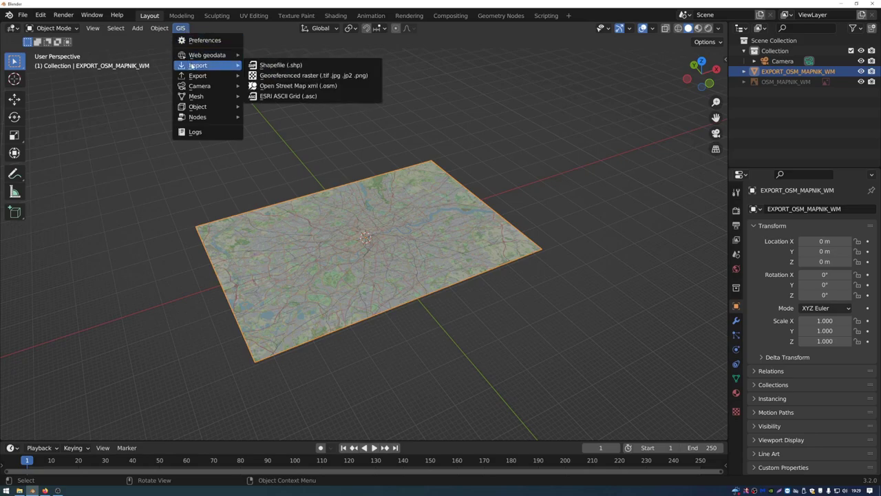
pyautogui.click(301, 67)
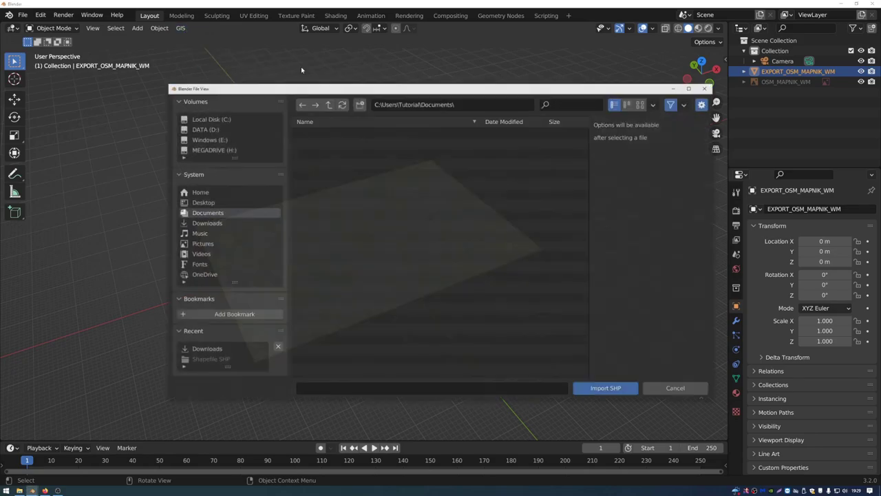
pyautogui.click(239, 223)
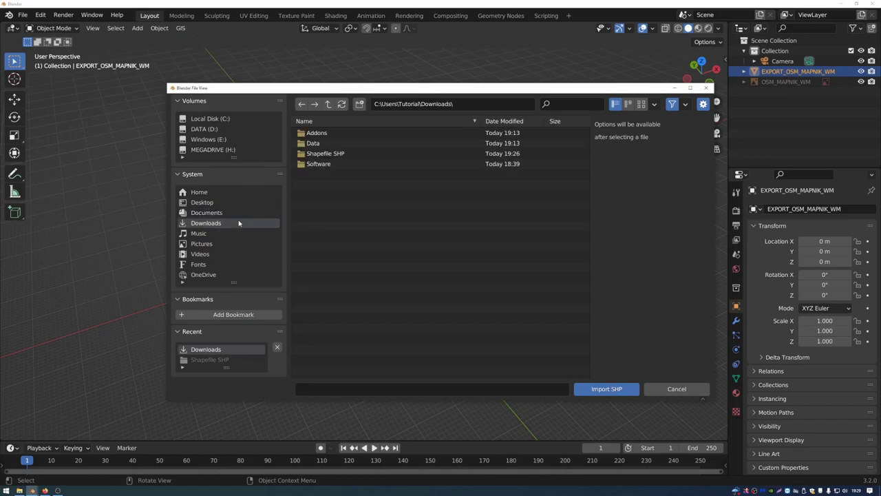
pyautogui.click(338, 157)
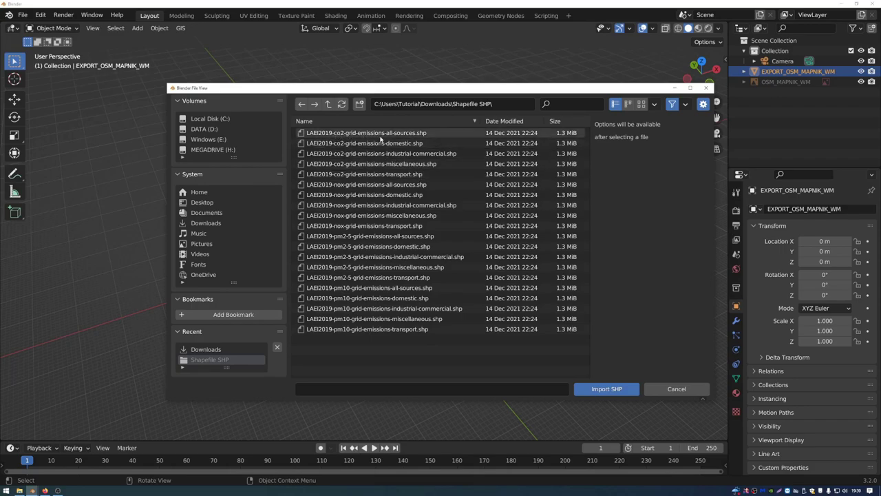
pyautogui.click(417, 135)
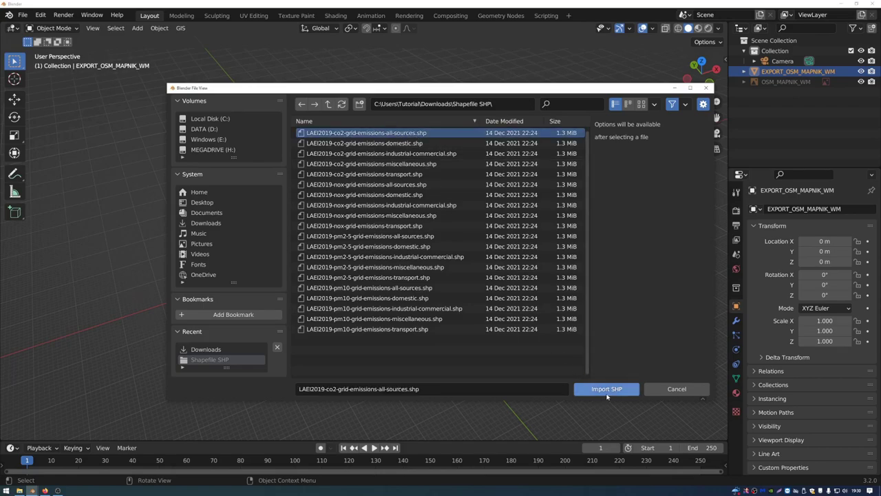
pyautogui.click(603, 389)
# Step: Set the shapefile import to extrude from the all_2019 field along the z axis
pyautogui.moveTo(591, 363); pyautogui.dragTo(362, 118)
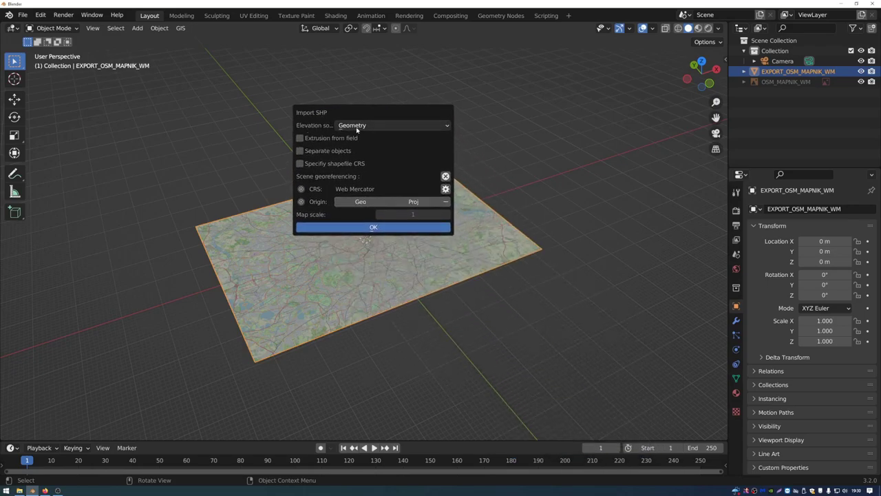
pyautogui.click(318, 138)
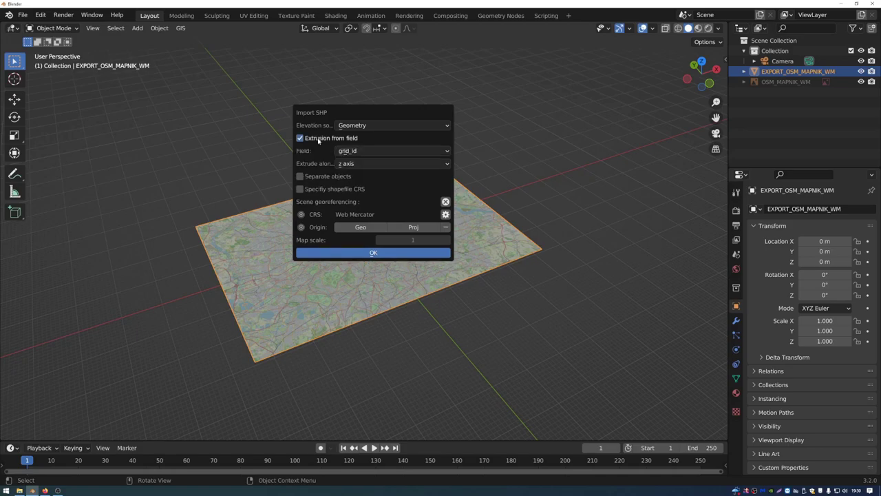
pyautogui.click(374, 151)
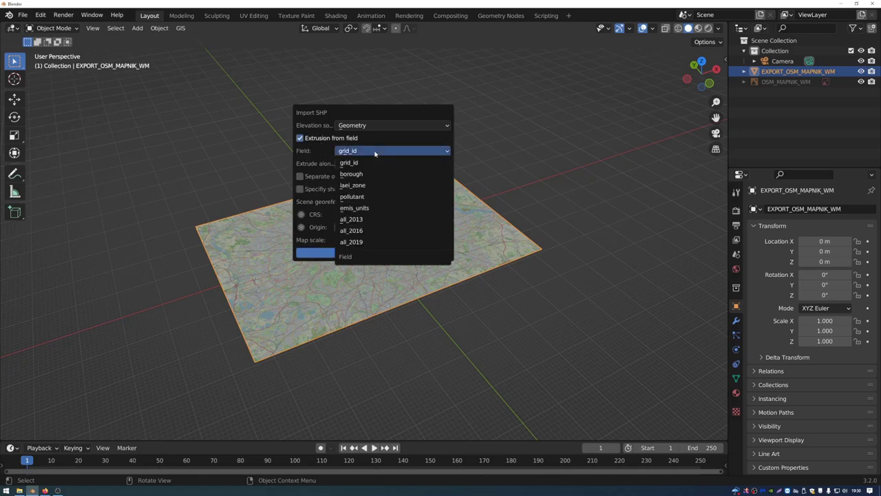
pyautogui.click(360, 243)
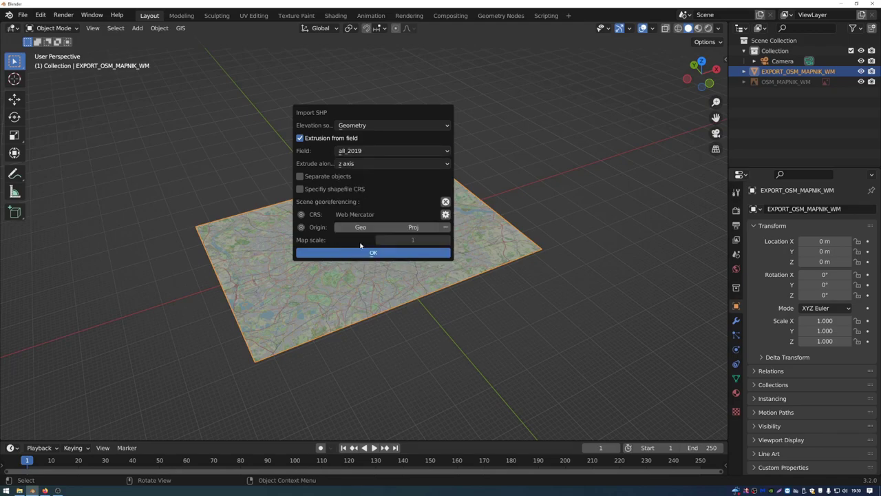
pyautogui.click(349, 166)
pyautogui.click(349, 167)
# Step: Import the shapefile as separate objects, with object names taken from the all_2019 field
pyautogui.click(300, 177)
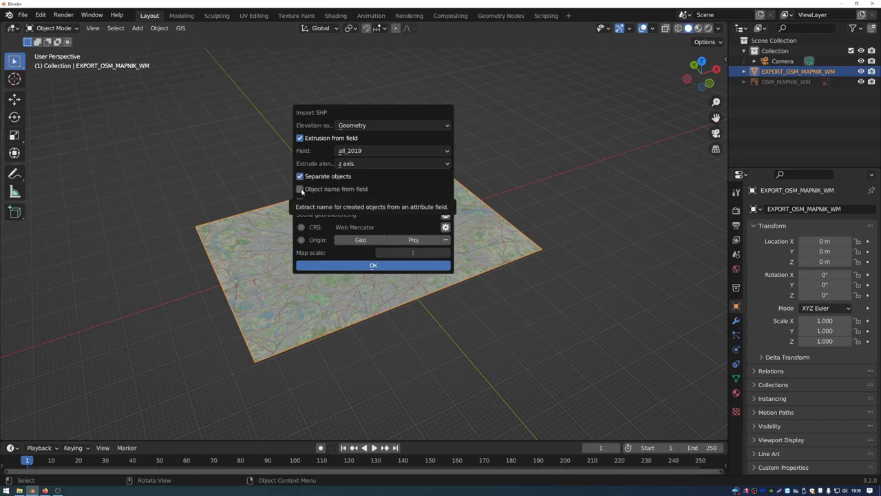
pyautogui.click(301, 190)
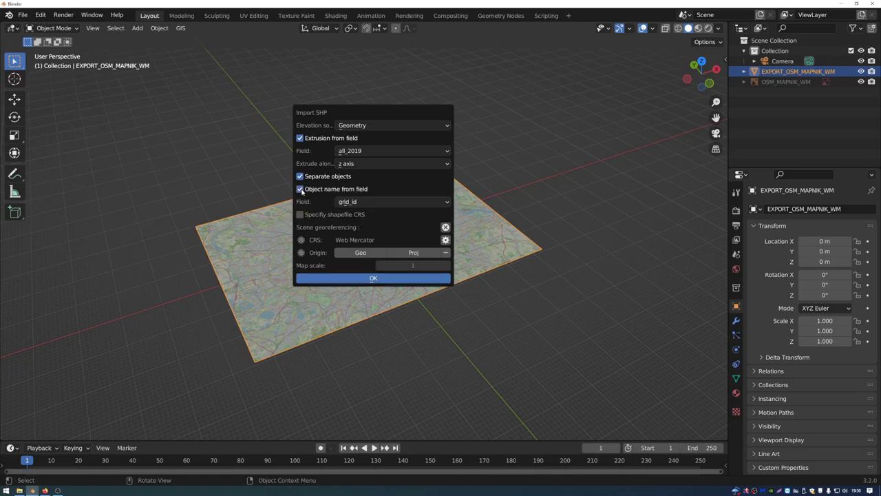
pyautogui.click(379, 201)
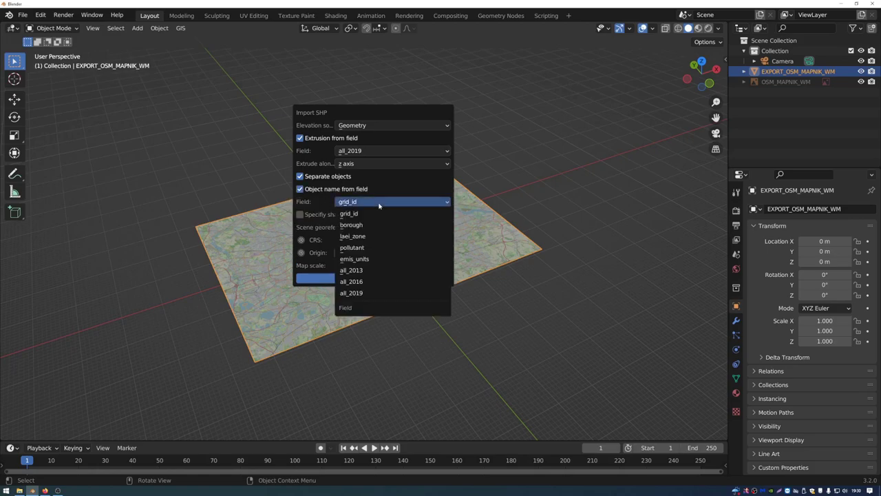
pyautogui.click(353, 294)
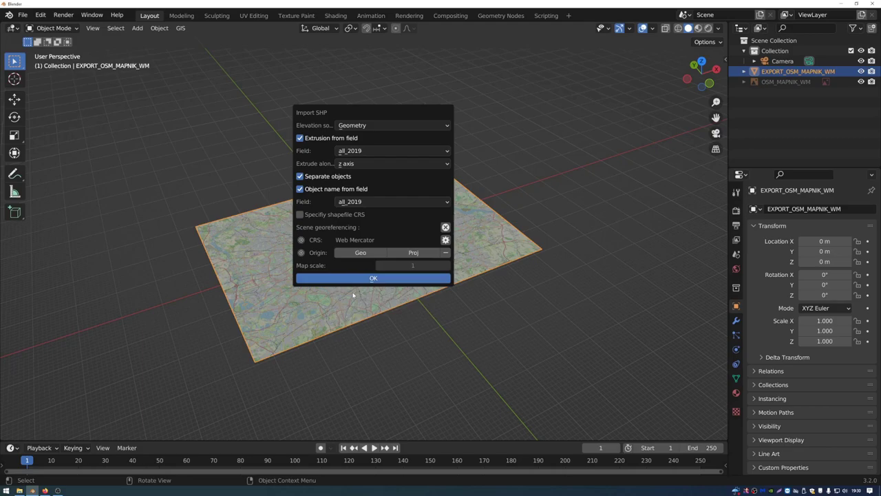
pyautogui.click(446, 227)
pyautogui.click(363, 228)
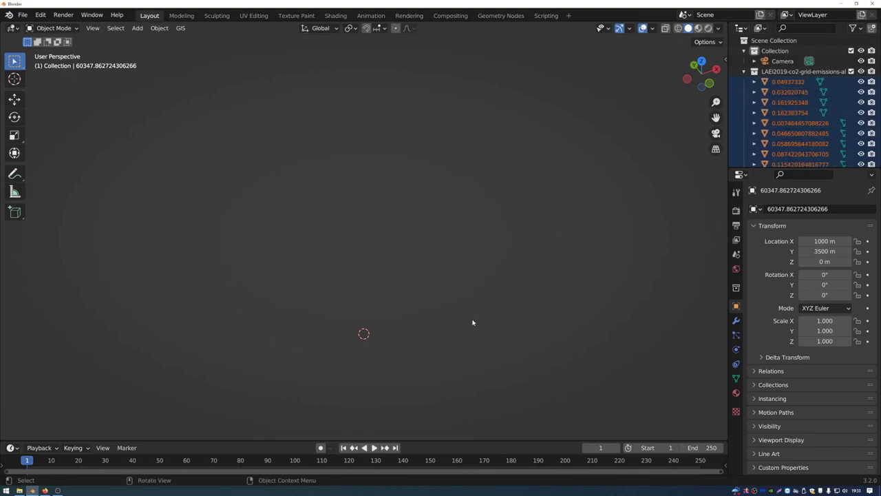
# Step: Place the 3D cursor near the middle of the imported emissions columns
pyautogui.keyDown('shift'); pyautogui.rightClick(364, 332); pyautogui.keyUp('shift')
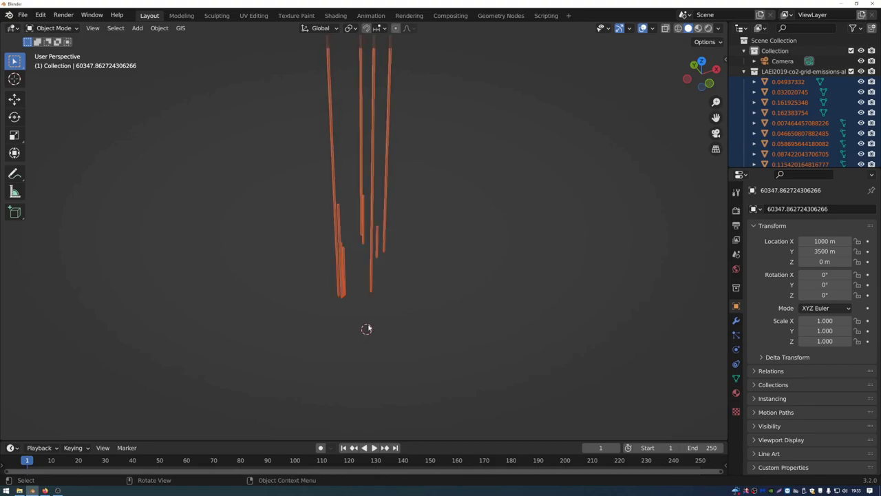
pyautogui.scroll(2, 366, 329)
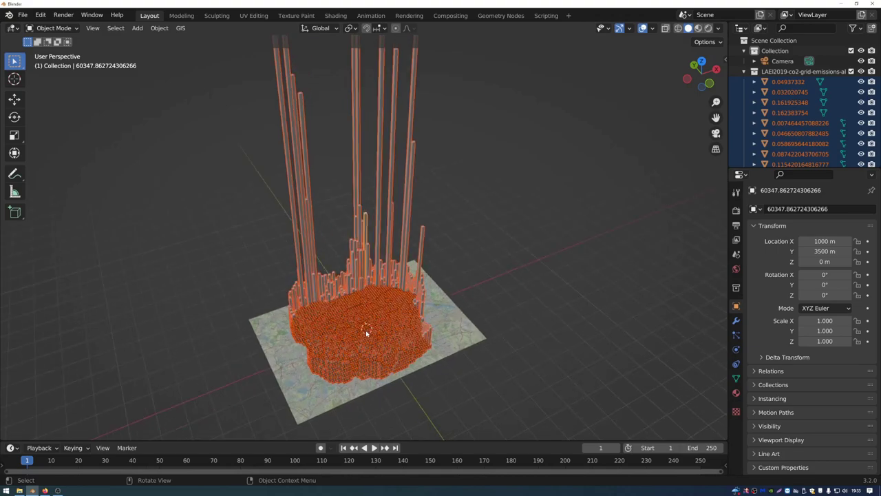
# Step: Multiply the 3D view's clip end distance by 10, setting it to 4402750 m
pyautogui.scroll(-5, 365, 330)
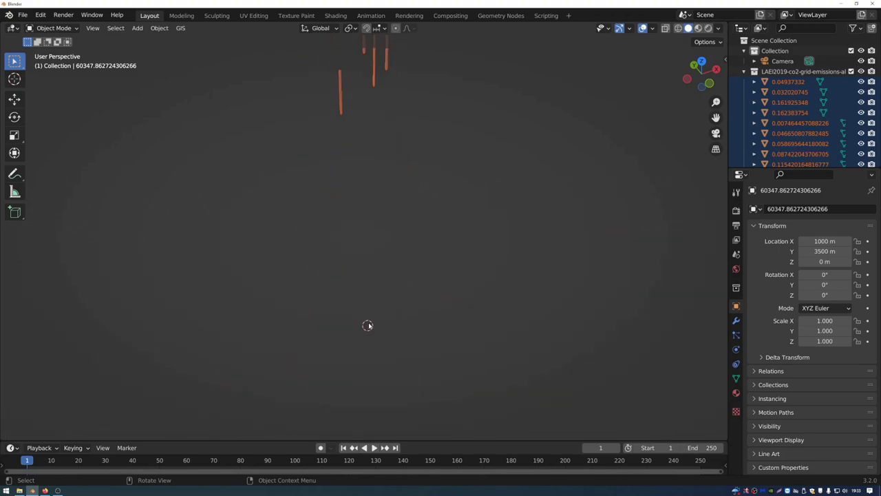
pyautogui.scroll(-1, 368, 325)
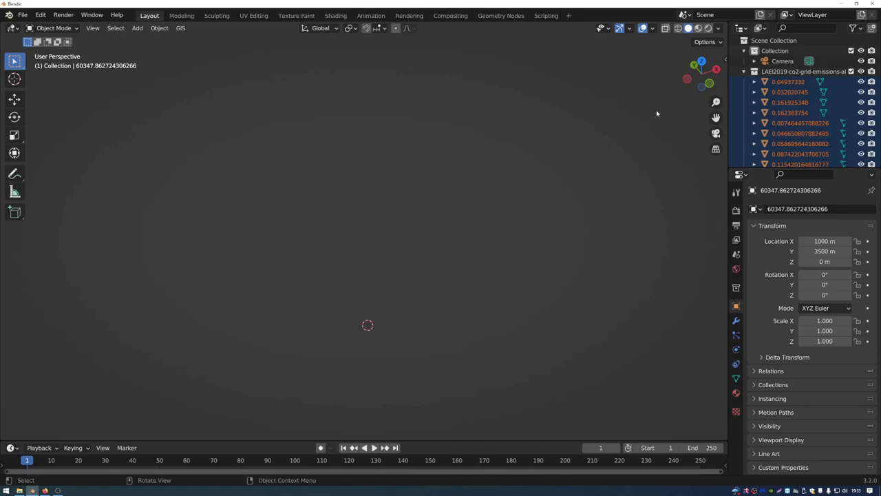
pyautogui.click(726, 61)
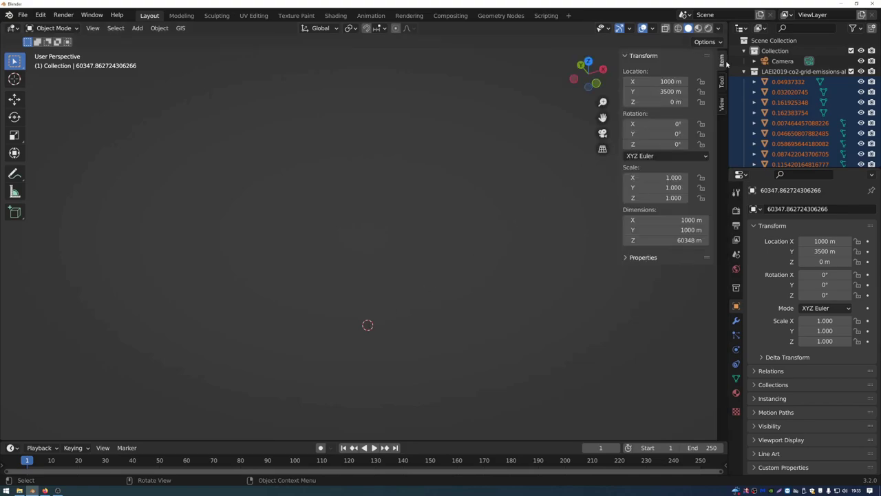
pyautogui.click(722, 103)
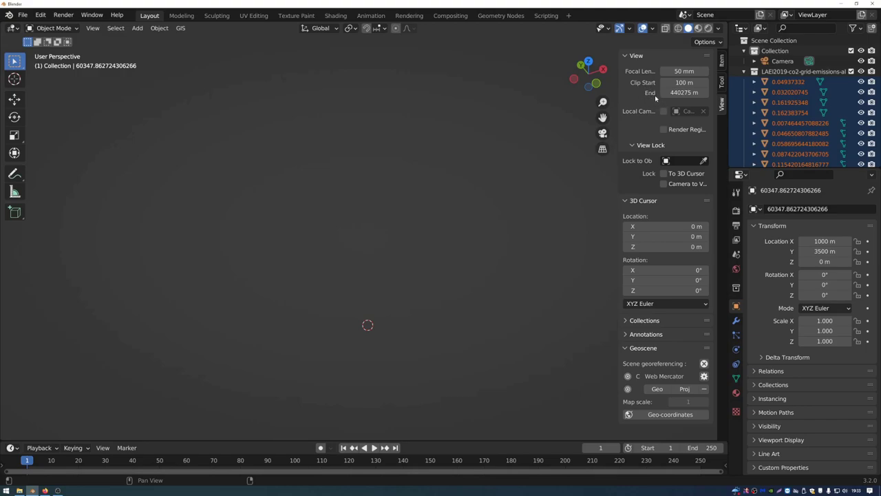
pyautogui.click(684, 92)
pyautogui.click(691, 93)
pyautogui.write('*10')
pyautogui.press('Return')
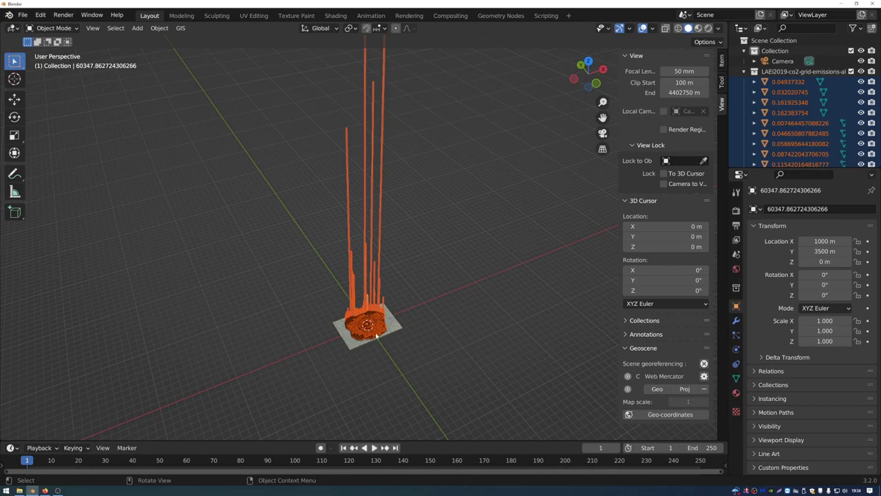
pyautogui.scroll(2, 370, 332)
pyautogui.scroll(3, 367, 324)
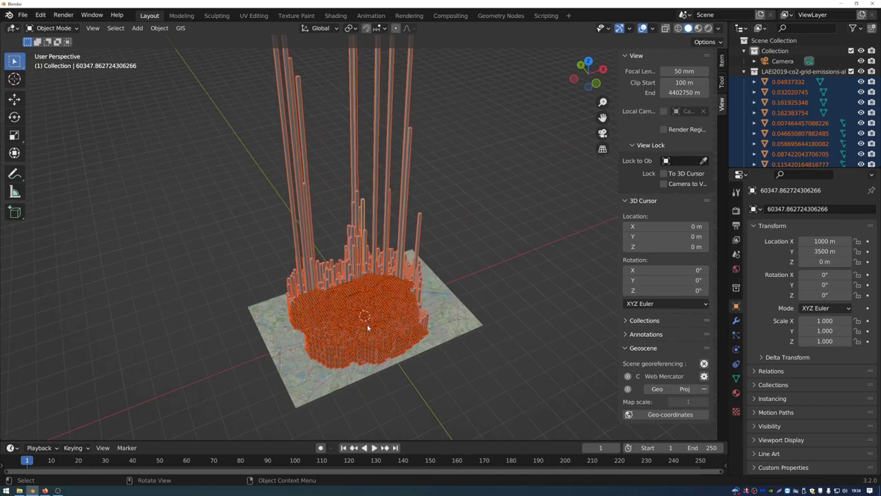
# Step: Scale all the emissions columns along the Z axis only, down to a Z scale of about 0.159
pyautogui.moveTo(367, 315); pyautogui.dragTo(382, 326, button='middle')
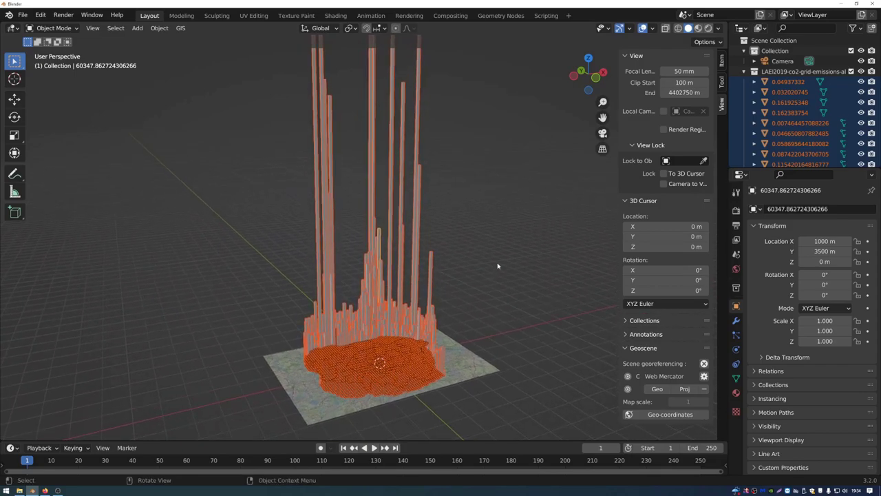
pyautogui.press('s')
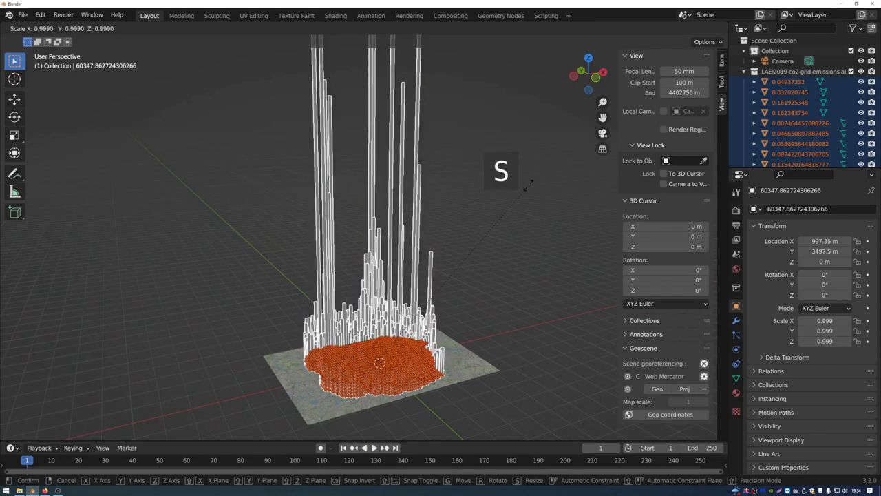
pyautogui.press('z')
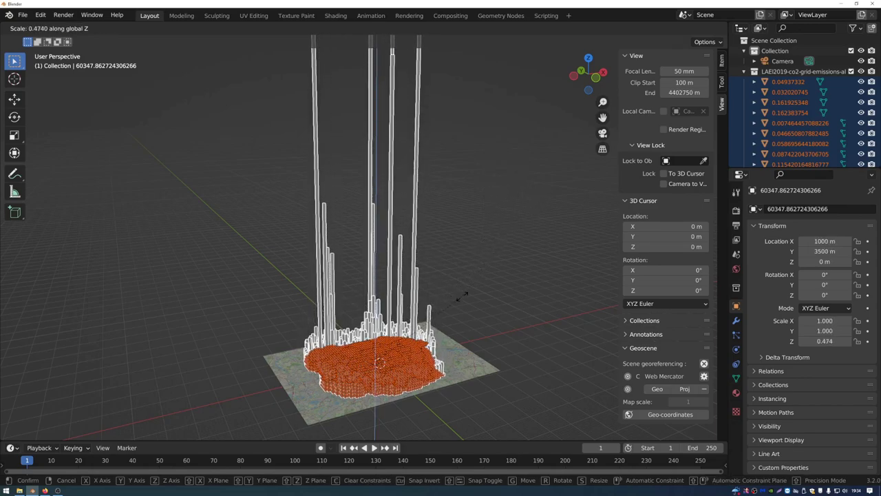
pyautogui.click(411, 364)
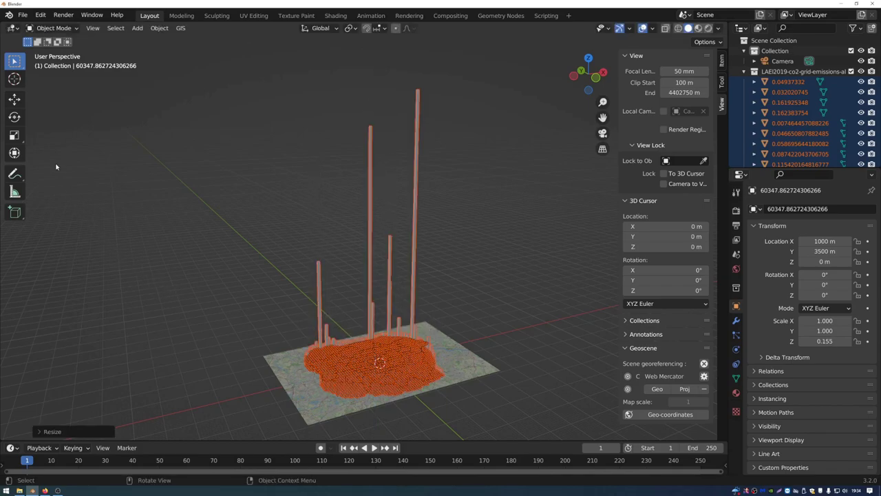
pyautogui.click(14, 135)
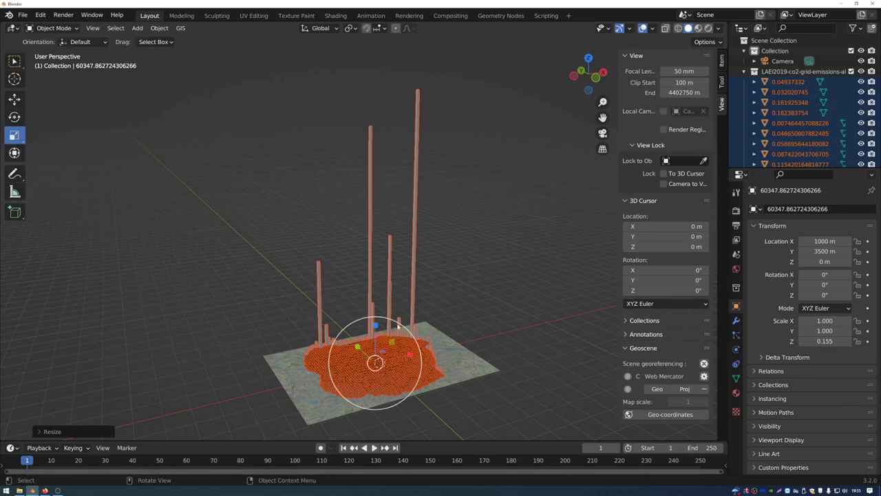
pyautogui.moveTo(376, 329)
pyautogui.mouseDown()
pyautogui.moveTo(377, 311)
pyautogui.moveTo(379, 324)
pyautogui.mouseUp()
# Step: Check several of the tallest columns and examine the imported attribute properties of the tall one at the map's western edge
pyautogui.click(370, 262)
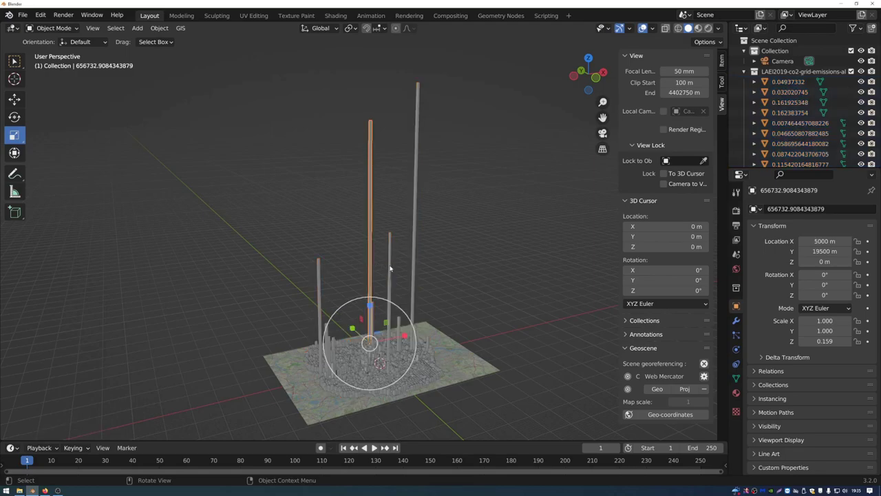
pyautogui.click(390, 268)
pyautogui.click(412, 292)
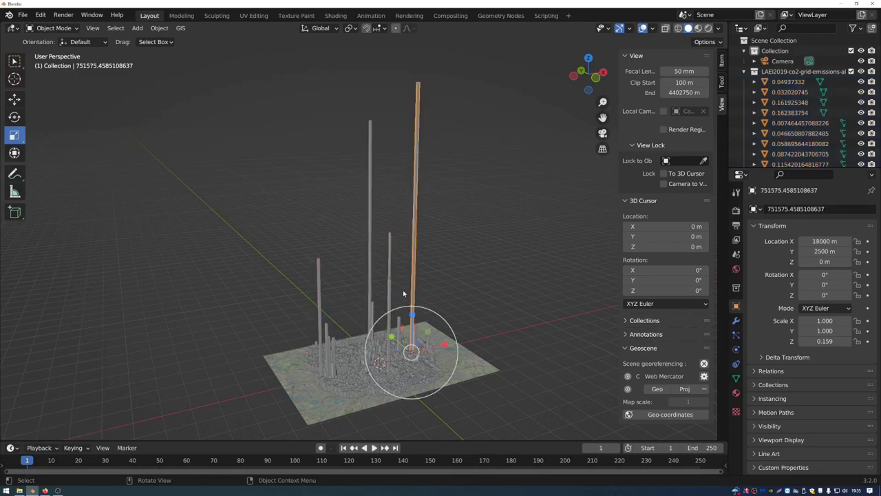
pyautogui.click(320, 297)
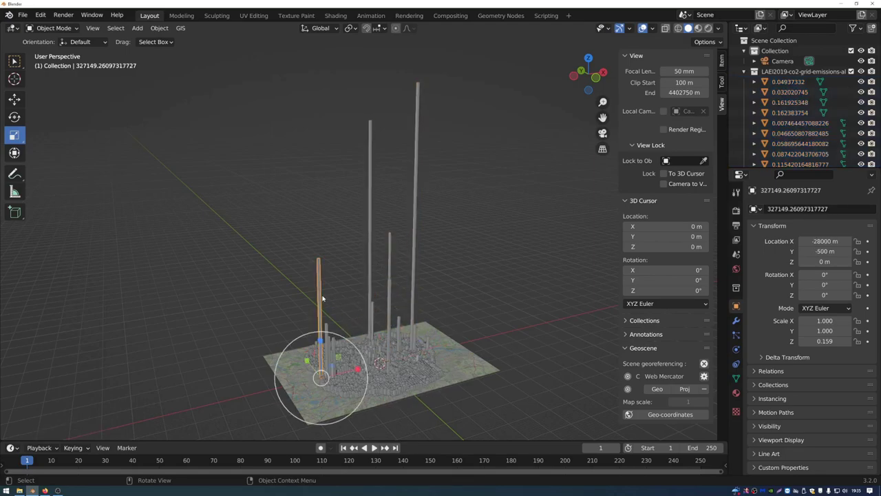
pyautogui.click(721, 63)
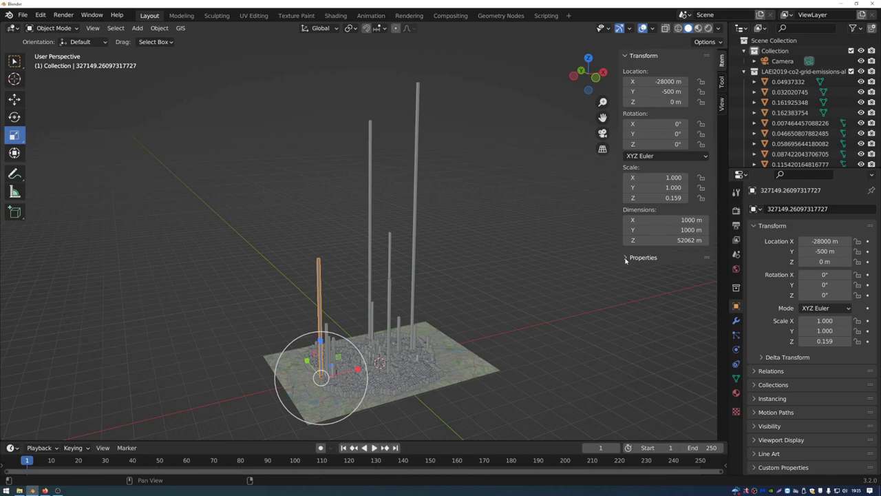
pyautogui.click(625, 257)
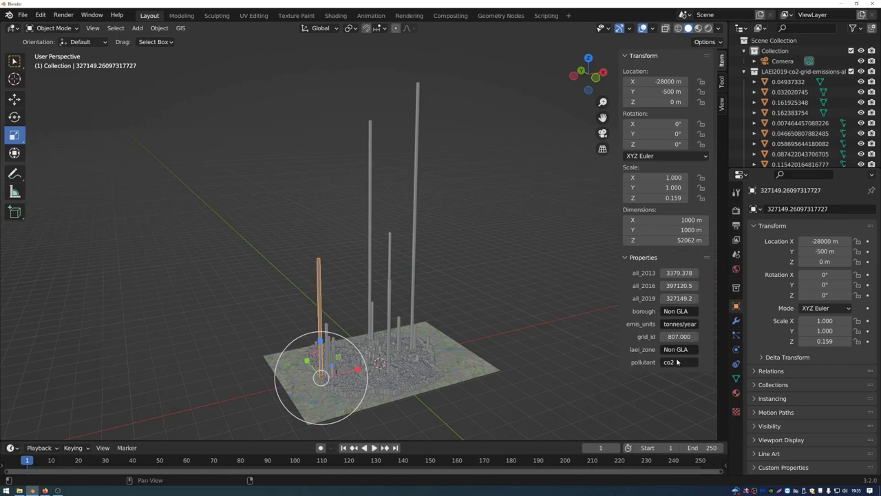
pyautogui.doubleClick(678, 298)
pyautogui.press('Escape')
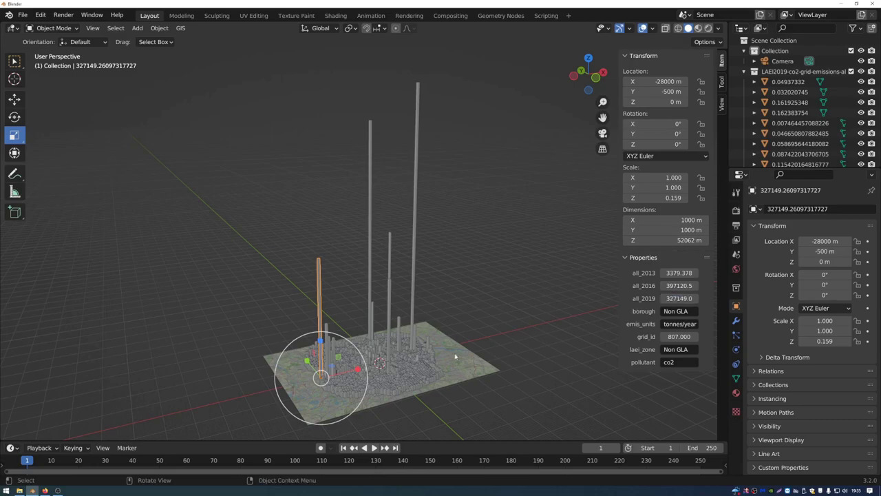
# Step: Examine the emissions and borough attributes of several other columns across the map
pyautogui.click(387, 362)
pyautogui.click(344, 351)
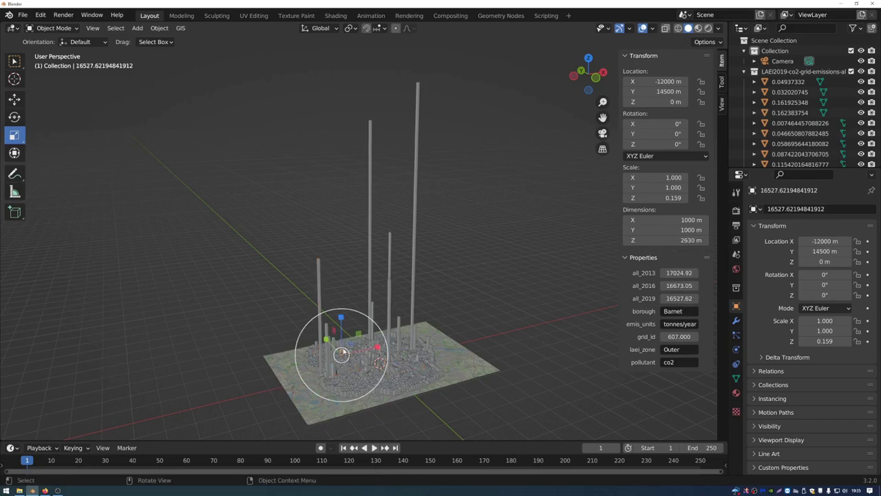
pyautogui.click(413, 350)
pyautogui.click(351, 355)
pyautogui.click(365, 366)
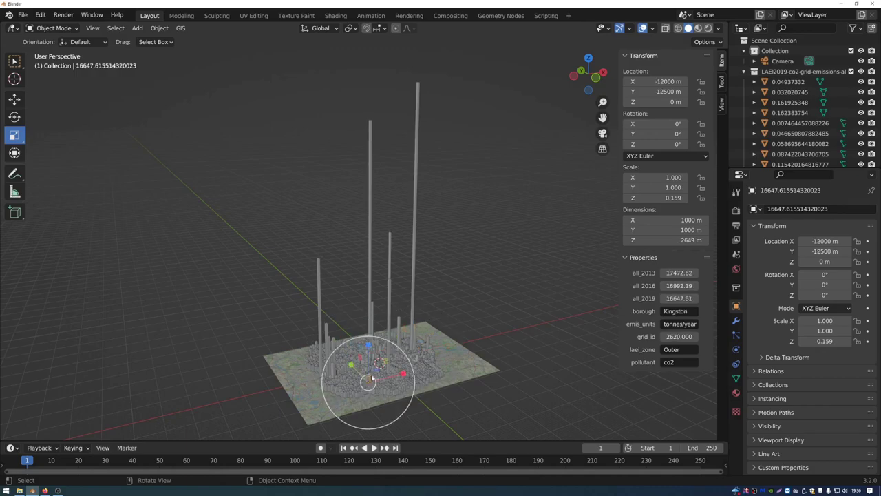
pyautogui.click(388, 336)
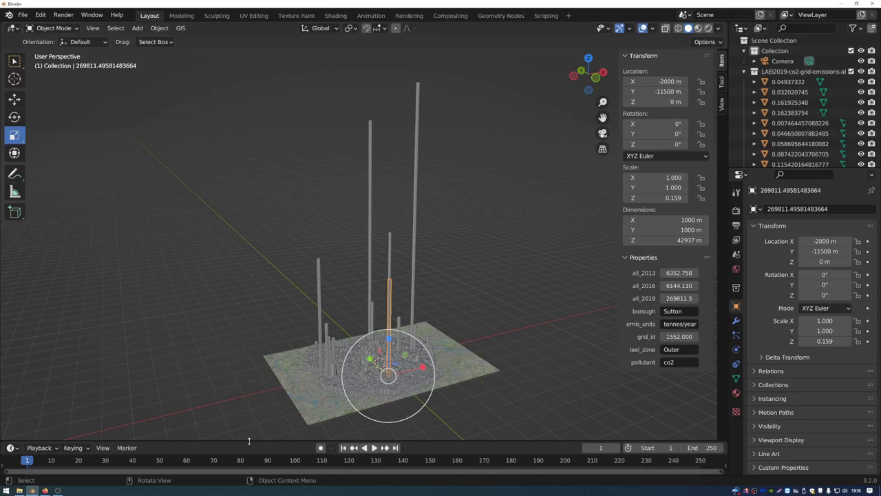
# Step: Enlarge the timeline area, reframe the columns above it, and turn the area into a Shader Editor
pyautogui.moveTo(249, 441); pyautogui.dragTo(278, 304)
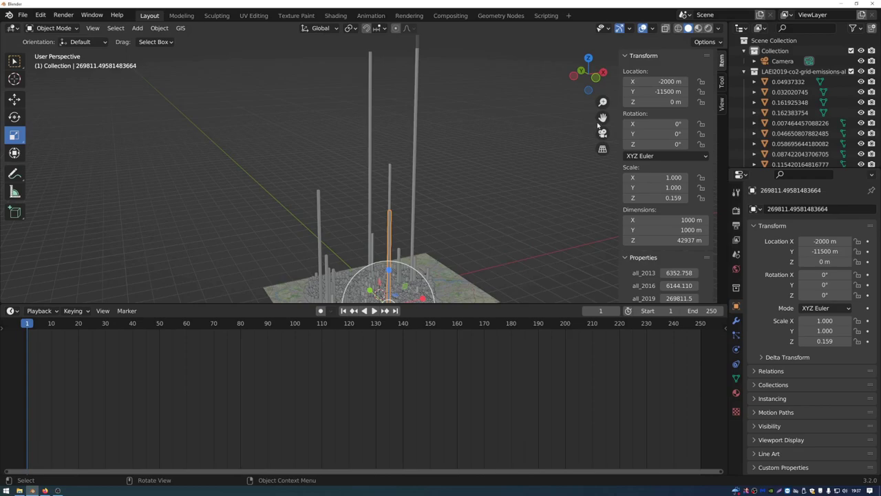
pyautogui.moveTo(603, 118); pyautogui.dragTo(605, 36)
pyautogui.scroll(3, 359, 219)
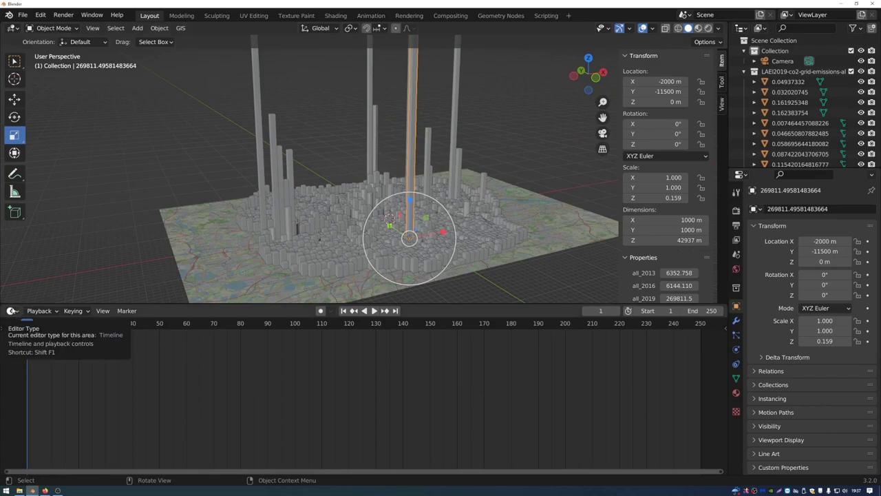
pyautogui.click(12, 312)
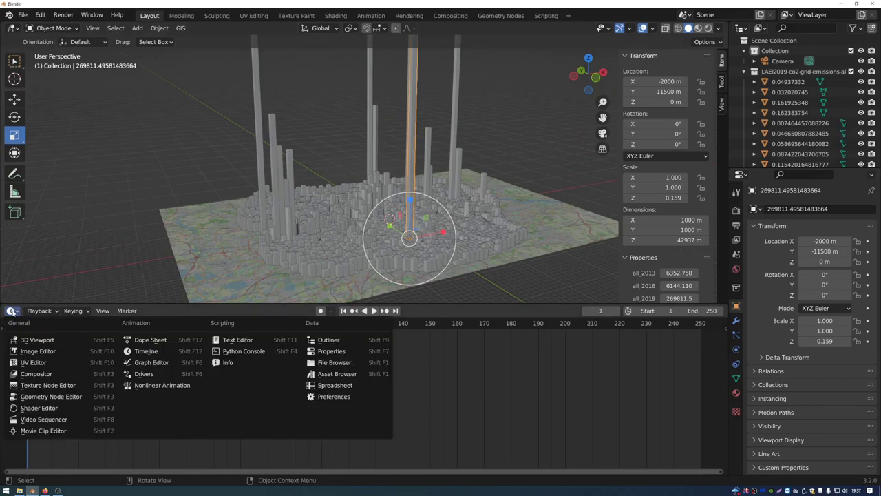
pyautogui.click(72, 410)
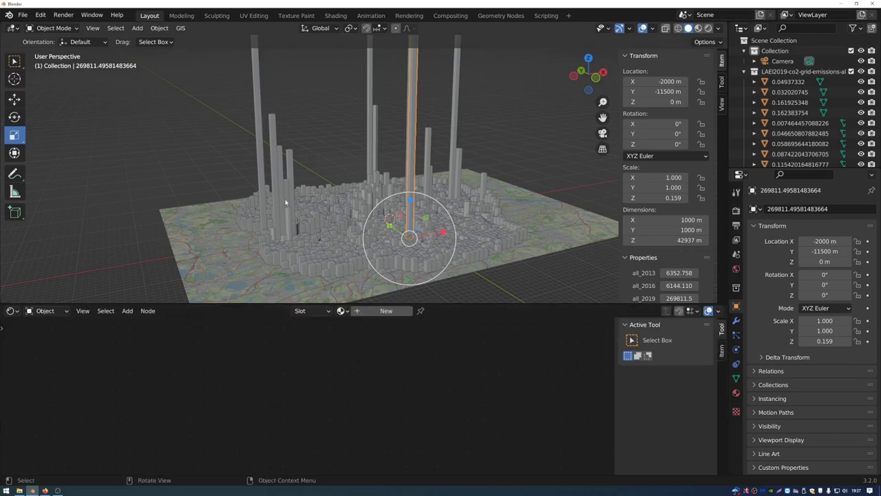
# Step: Create a new material for the tall column at the map's western edge and bring its shader nodes into view
pyautogui.moveTo(271, 202); pyautogui.dragTo(355, 179, button='middle')
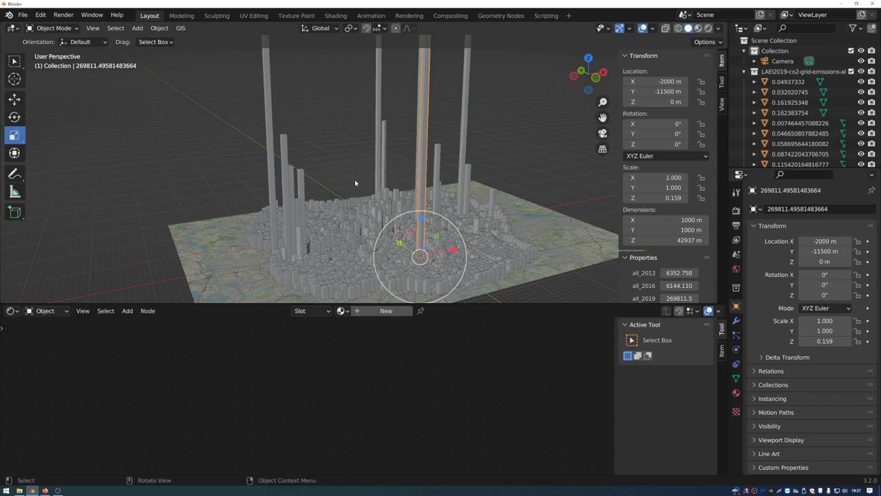
pyautogui.click(271, 182)
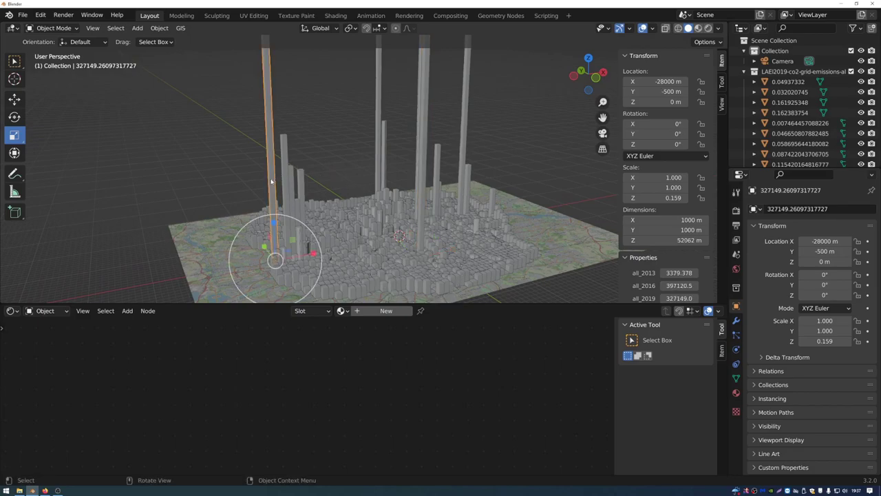
pyautogui.click(366, 311)
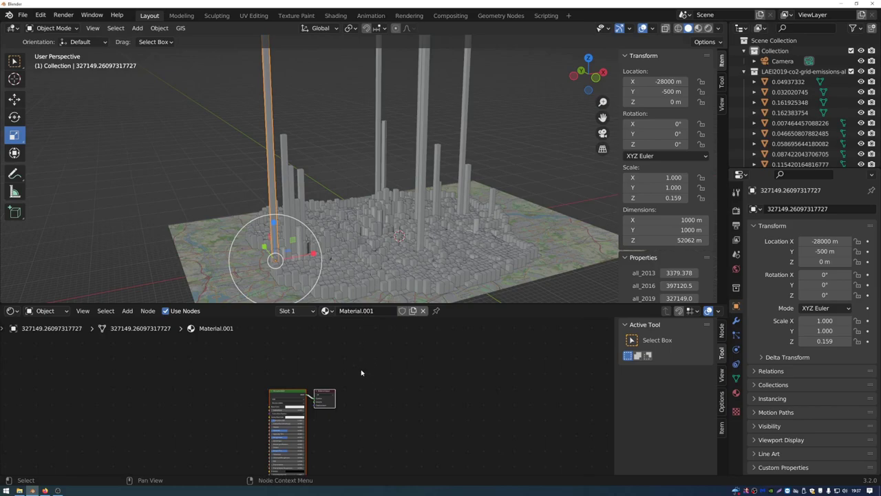
pyautogui.scroll(3, 276, 403)
pyautogui.scroll(2, 274, 405)
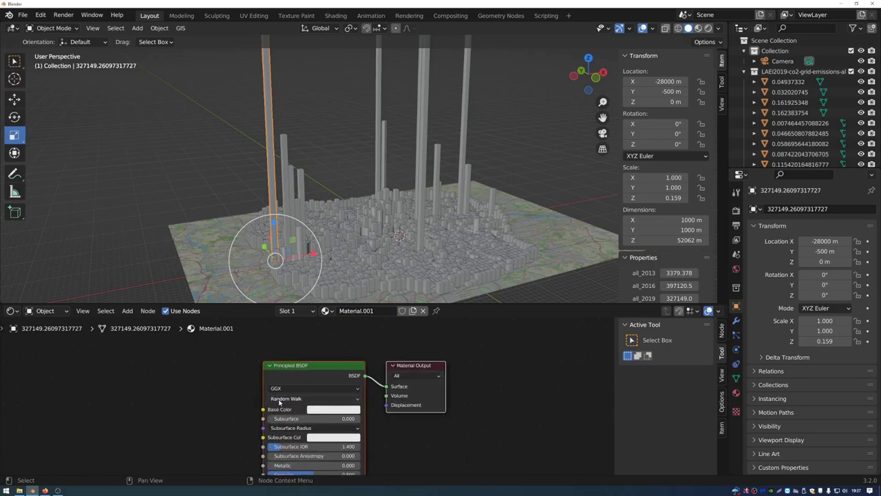
pyautogui.moveTo(375, 373); pyautogui.dragTo(415, 372, button='middle')
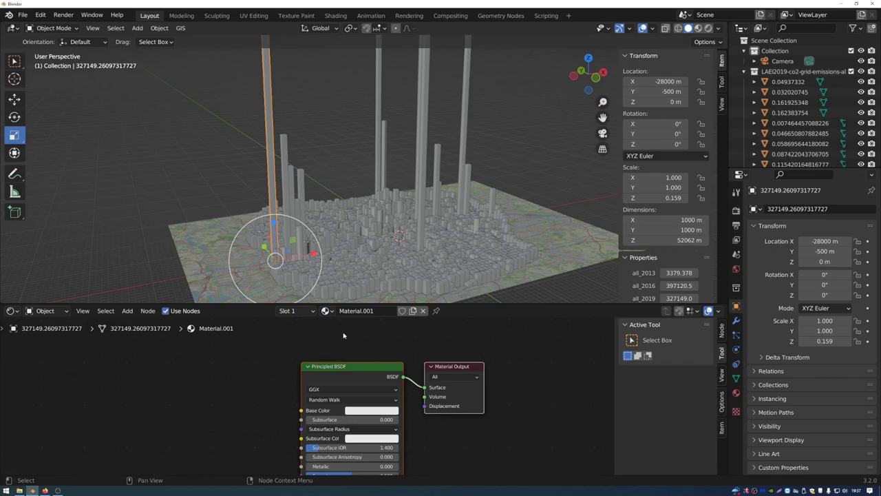
pyautogui.moveTo(322, 399); pyautogui.dragTo(302, 397, button='middle')
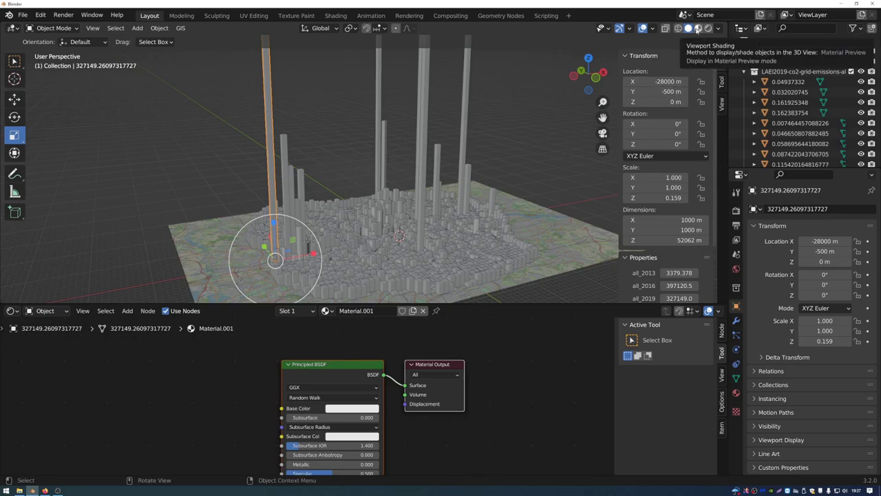
# Step: Show the 3D view in Material Preview and set the Principled BSDF base color of the tall western column to red
pyautogui.click(697, 28)
pyautogui.moveTo(334, 205); pyautogui.dragTo(336, 208, button='middle')
pyautogui.moveTo(335, 366); pyautogui.dragTo(336, 354)
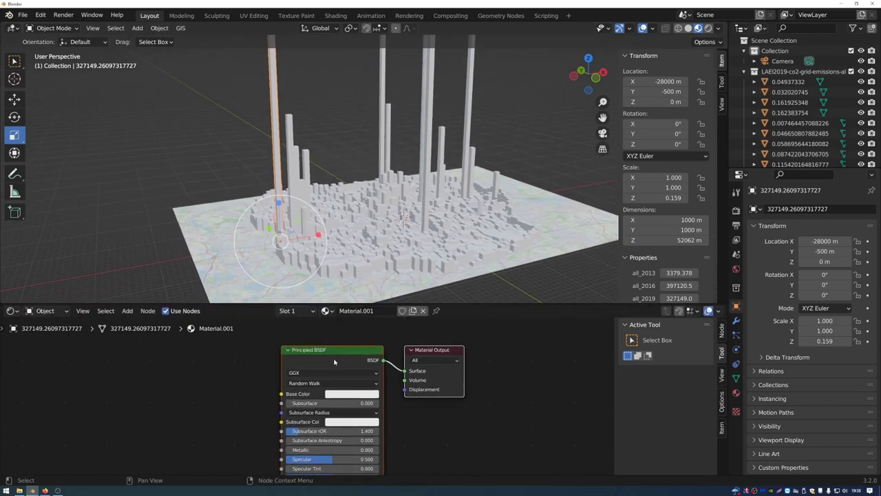
pyautogui.click(339, 397)
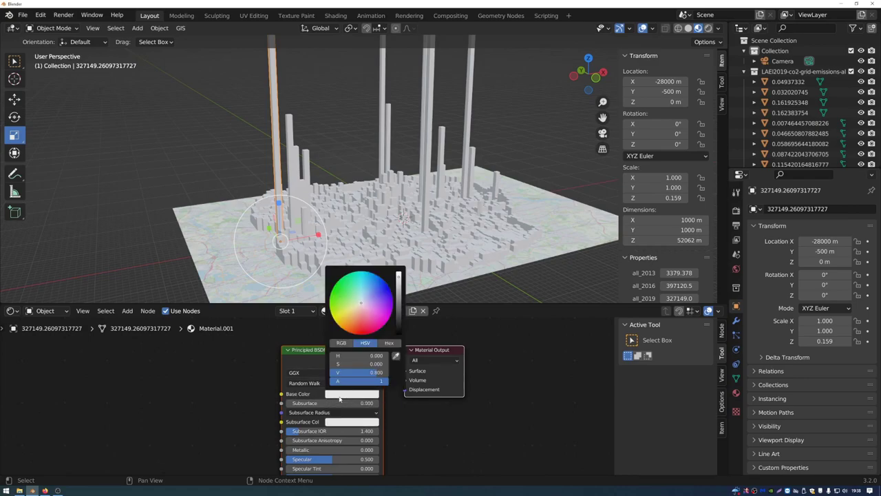
pyautogui.click(361, 318)
pyautogui.moveTo(361, 318)
pyautogui.mouseDown()
pyautogui.moveTo(349, 304)
pyautogui.moveTo(375, 309)
pyautogui.mouseUp()
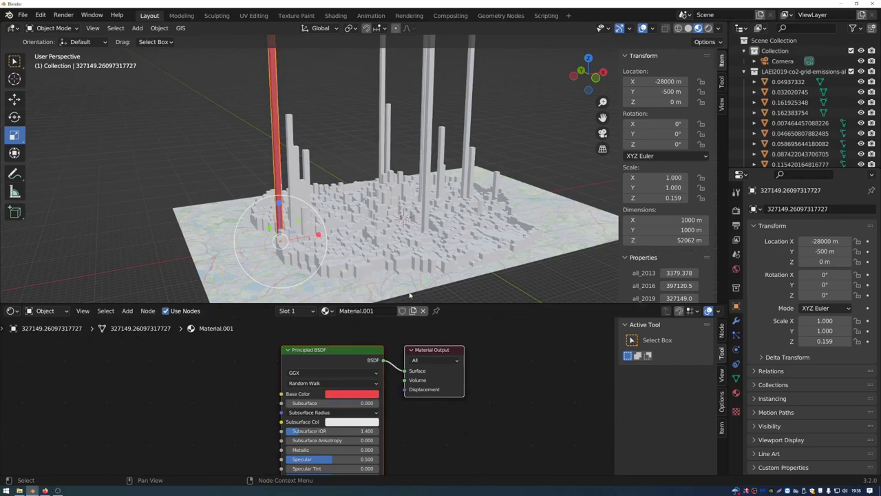
pyautogui.keyDown('ctrl'); pyautogui.keyDown('shift'); pyautogui.moveTo(314, 177); pyautogui.dragTo(301, 250, button='middle'); pyautogui.keyUp('shift'); pyautogui.keyUp('ctrl')
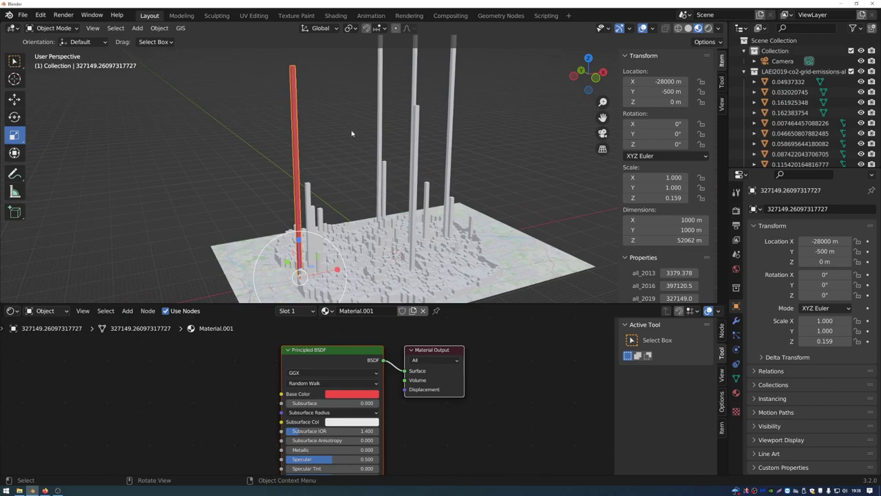
pyautogui.moveTo(334, 343); pyautogui.dragTo(386, 351, button='middle')
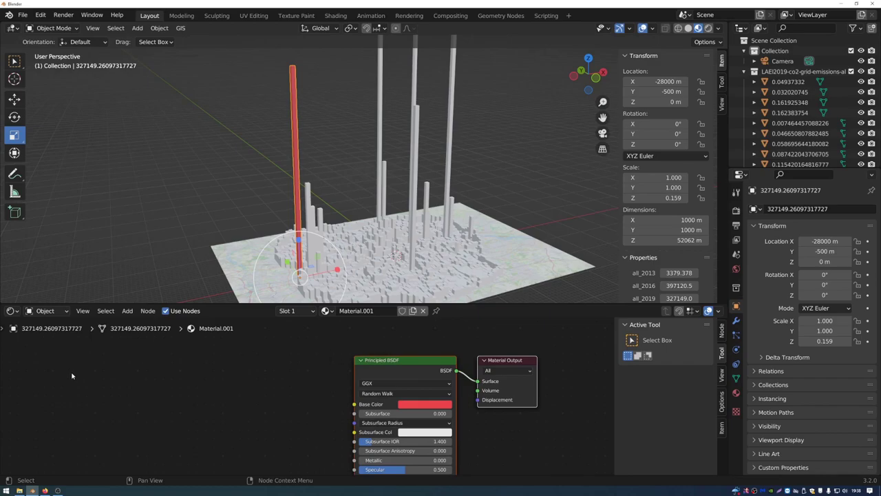
# Step: Add a Texture Coordinate node to the column's material, placed well ahead of the Principled BSDF
pyautogui.hotkey('shift', 'a')
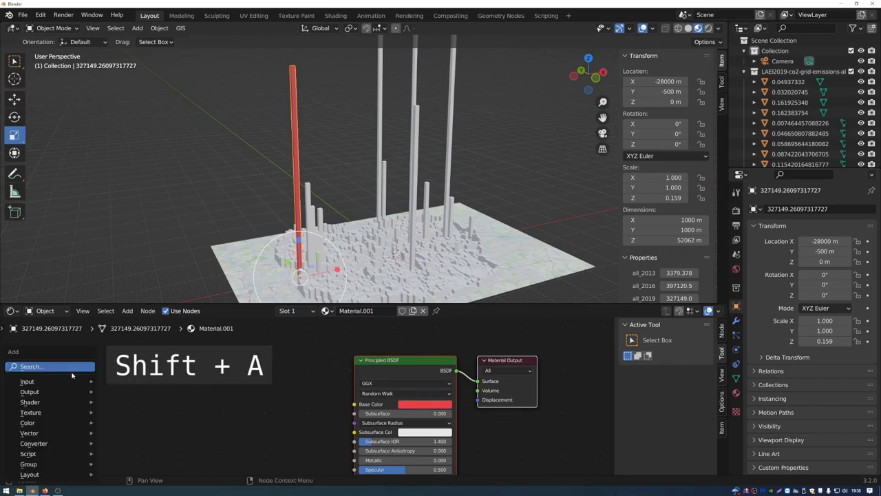
pyautogui.click(72, 367)
pyautogui.write('te')
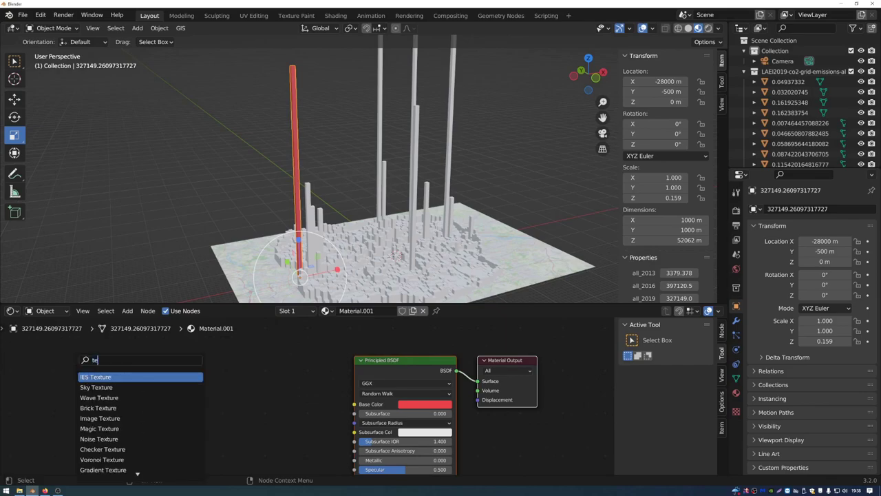
pyautogui.write('xture coor')
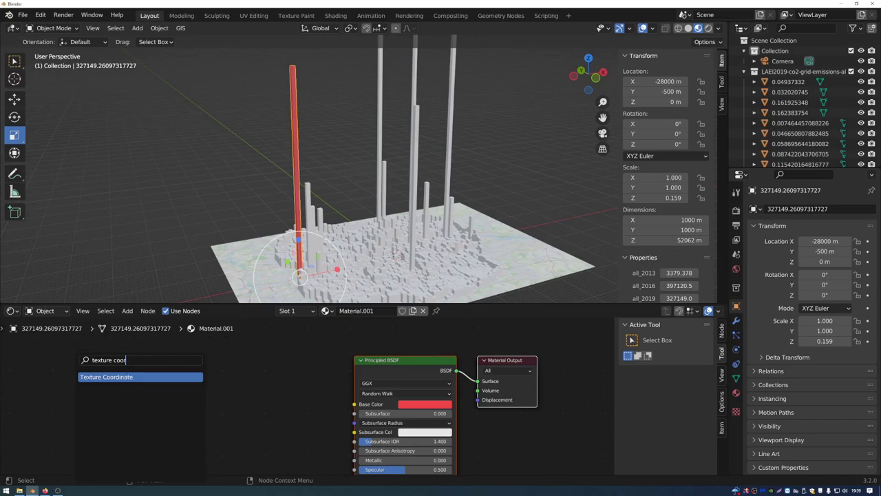
pyautogui.click(117, 376)
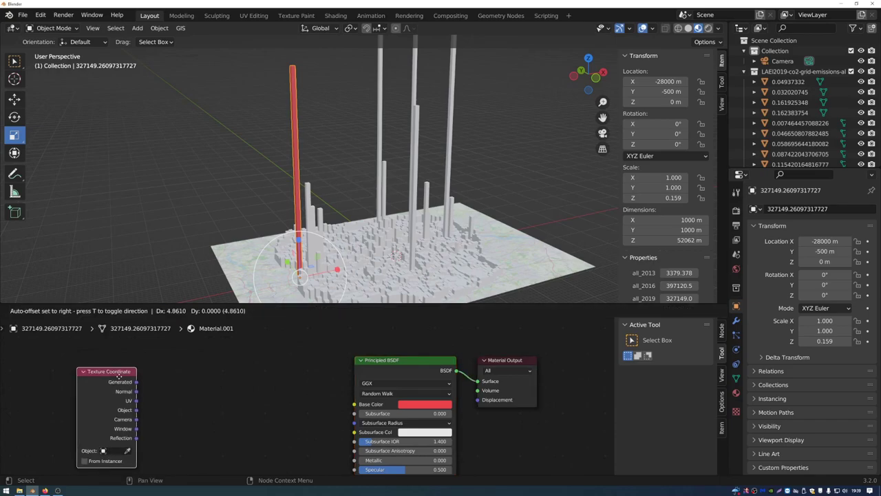
pyautogui.click(97, 369)
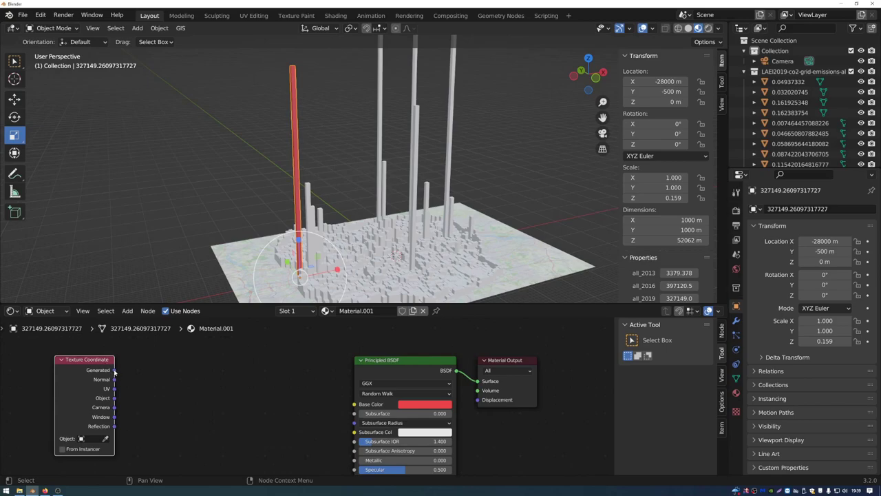
# Step: Add a Separate XYZ node fed by the Texture Coordinate's Generated output and place it beside that node
pyautogui.moveTo(115, 370); pyautogui.dragTo(153, 391)
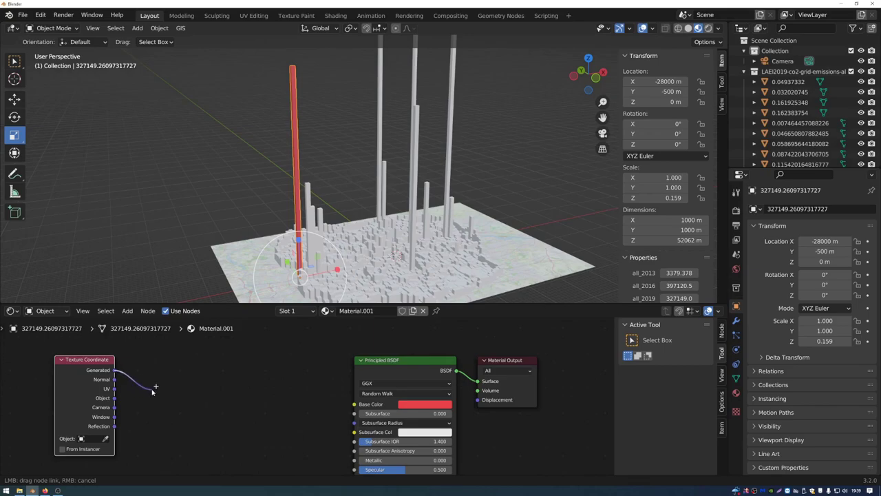
pyautogui.moveTo(155, 386); pyautogui.dragTo(156, 386)
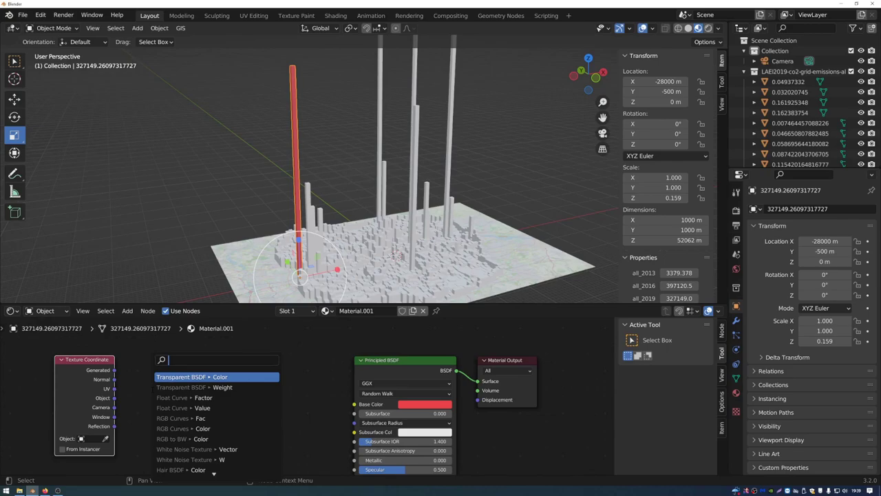
pyautogui.write('separate')
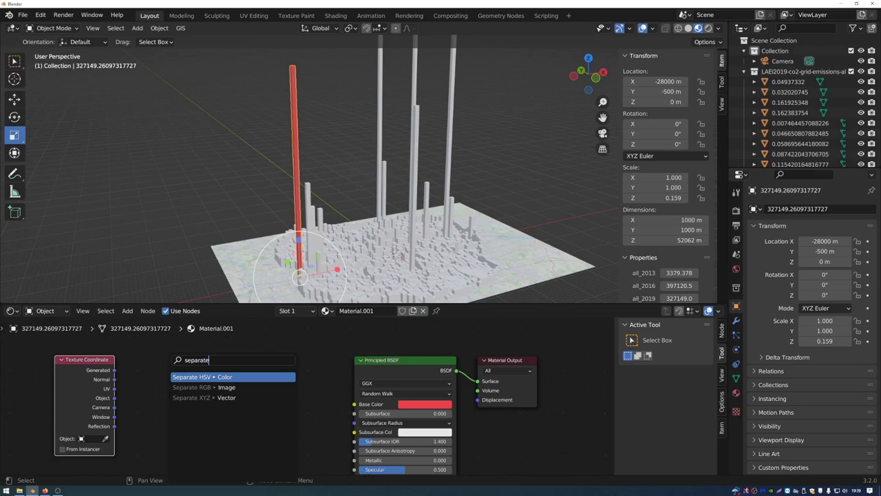
pyautogui.press('Down')
pyautogui.press('Down')
pyautogui.press('Return')
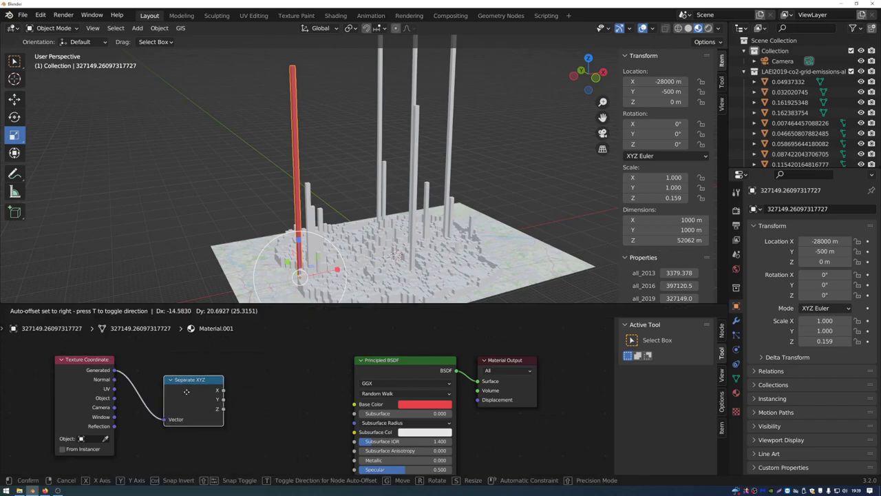
pyautogui.click(182, 389)
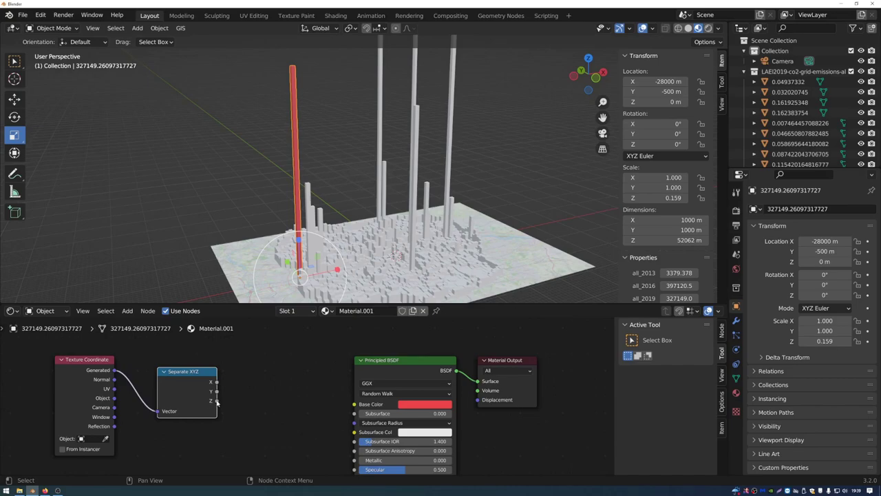
# Step: Add a ColorRamp fed by the Separate XYZ's Z output and connect its Color to the Principled BSDF's Base Color
pyautogui.moveTo(217, 401); pyautogui.dragTo(245, 391)
pyautogui.write('color')
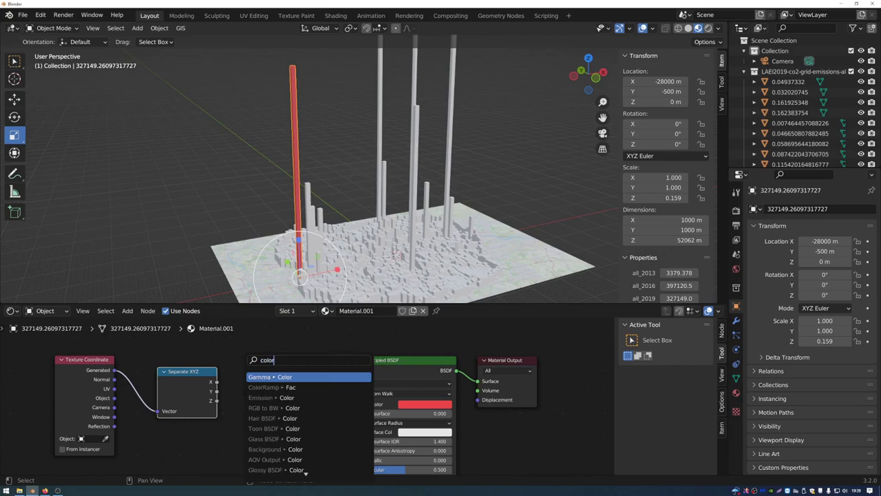
pyautogui.write('ra')
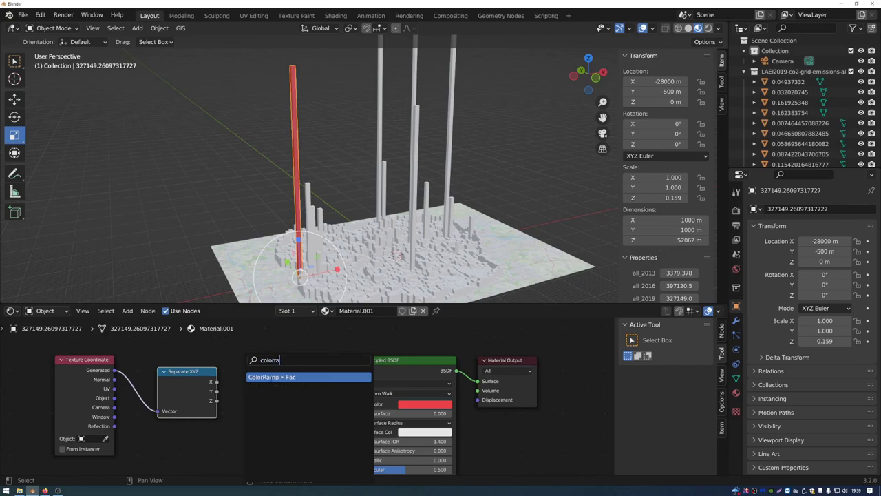
pyautogui.press('Return')
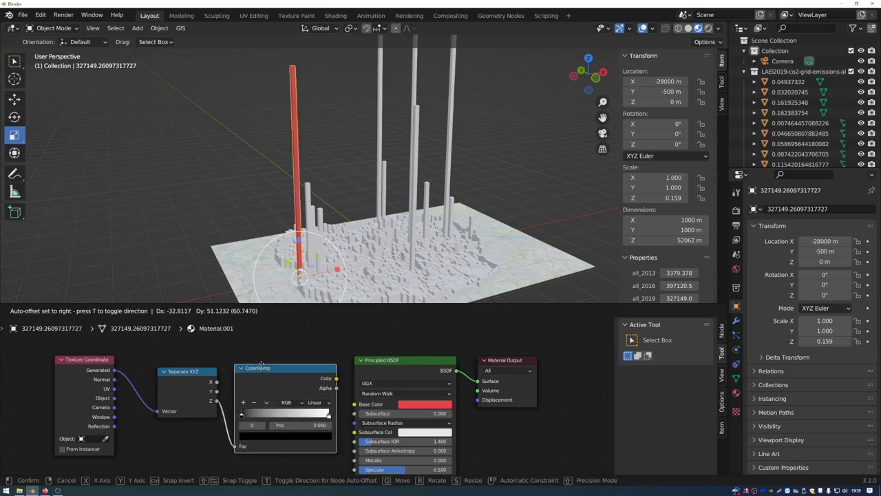
pyautogui.click(334, 381)
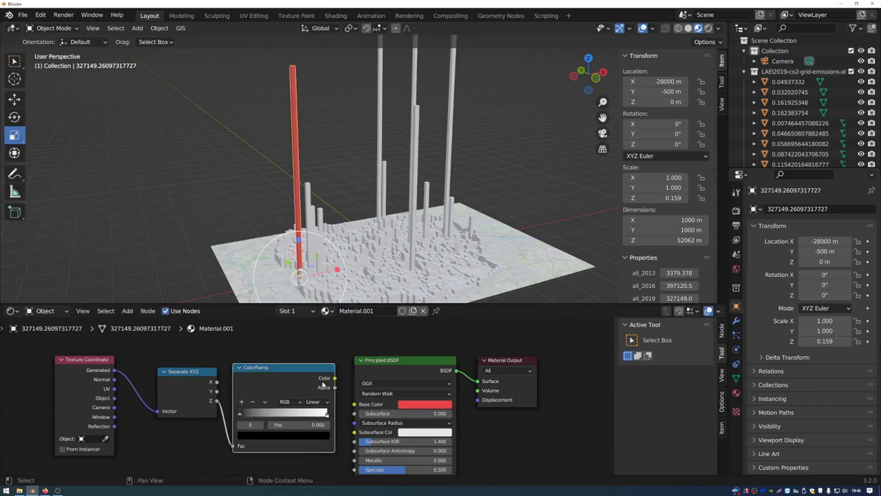
pyautogui.moveTo(336, 379); pyautogui.dragTo(356, 405)
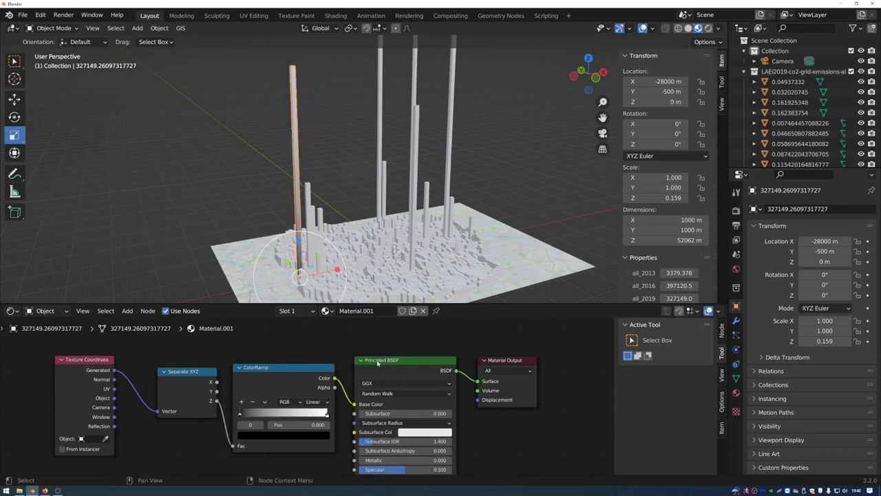
pyautogui.moveTo(352, 251); pyautogui.dragTo(334, 272, button='middle')
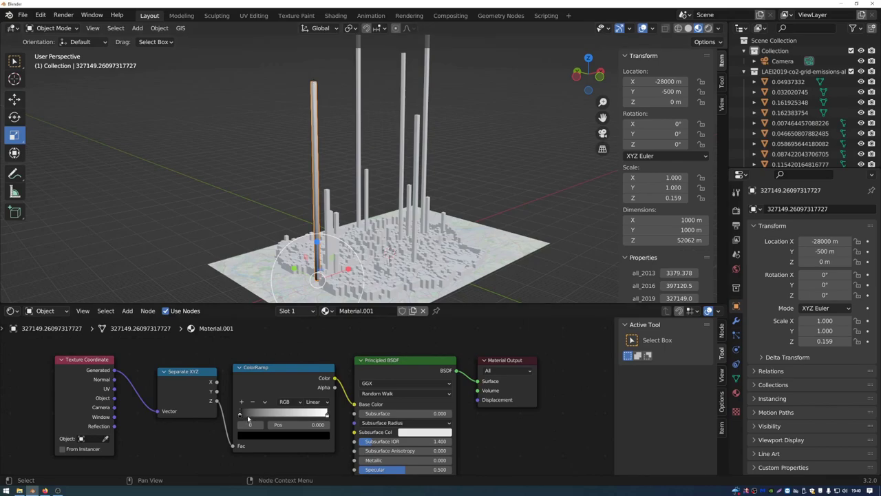
# Step: Add a dark red middle stop to the ColorRamp and rearrange the end stops so the gradient runs white, red, black
pyautogui.moveTo(278, 376); pyautogui.dragTo(278, 373)
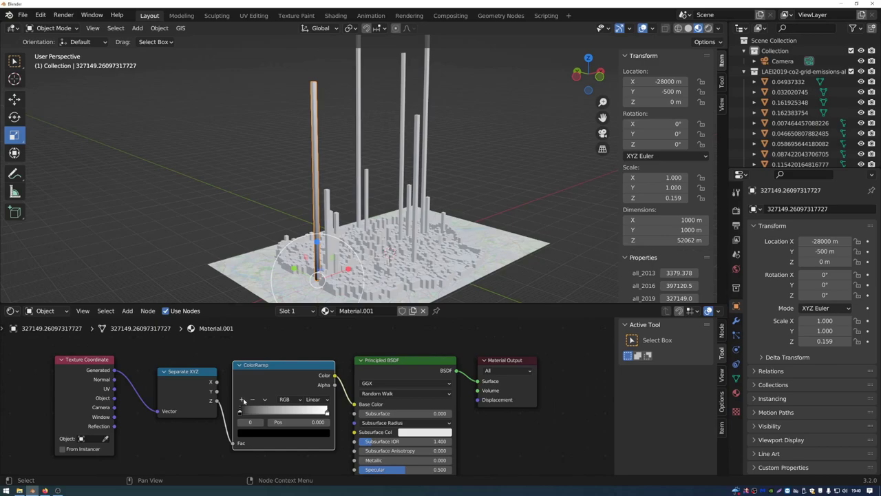
pyautogui.click(241, 400)
pyautogui.click(317, 432)
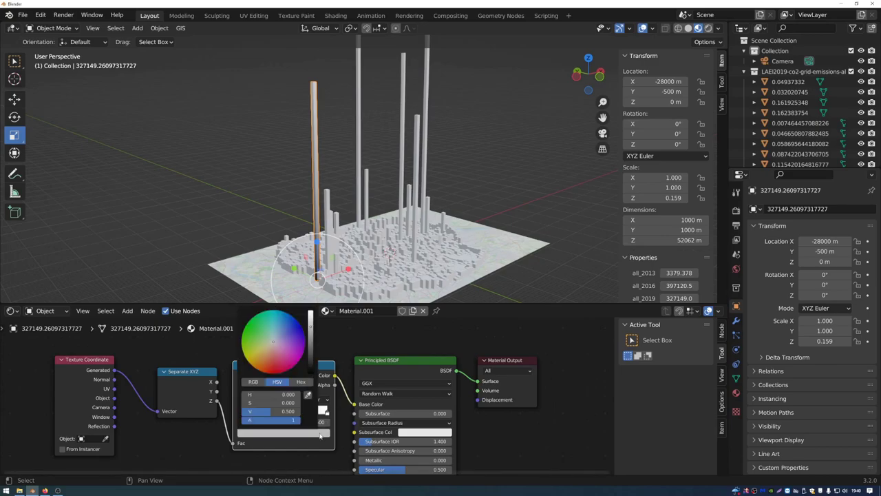
pyautogui.click(274, 370)
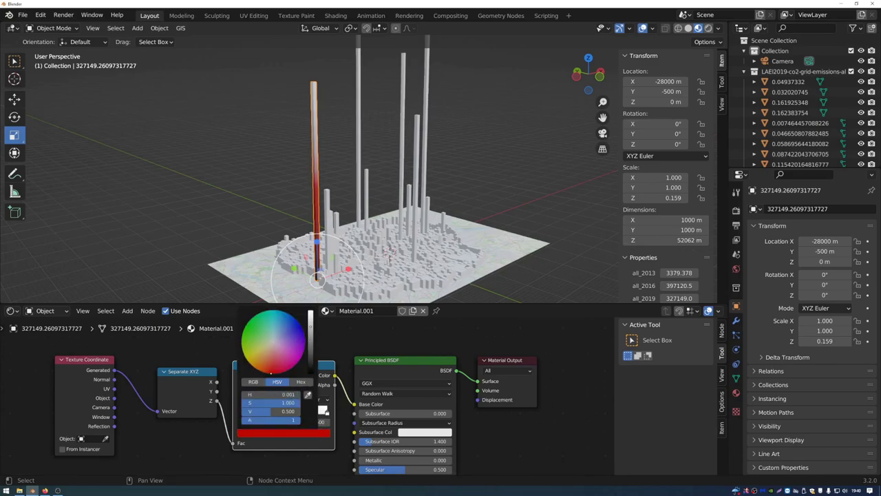
pyautogui.moveTo(283, 412); pyautogui.dragTo(338, 413)
pyautogui.moveTo(385, 221); pyautogui.dragTo(333, 304, button='middle')
pyautogui.moveTo(277, 413); pyautogui.dragTo(282, 412)
# Step: Try Constant interpolation on the ColorRamp, settle on Ease, and place the red stop at position 0.482
pyautogui.click(315, 400)
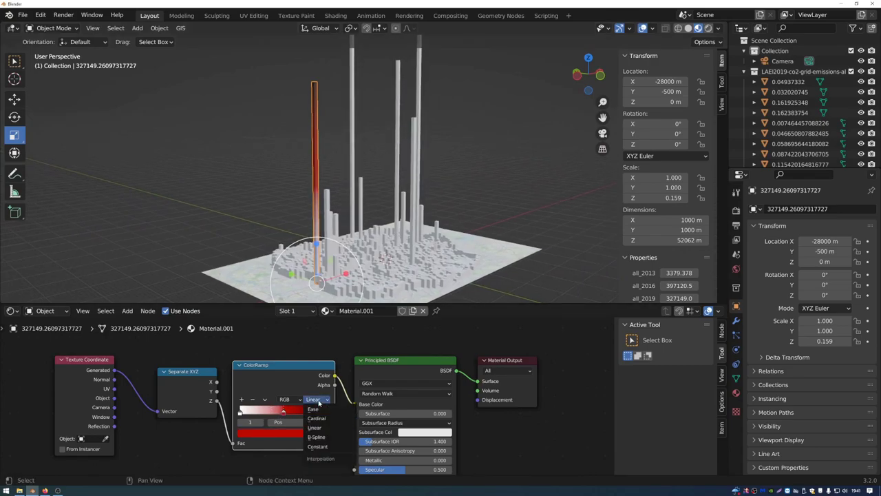
pyautogui.click(318, 446)
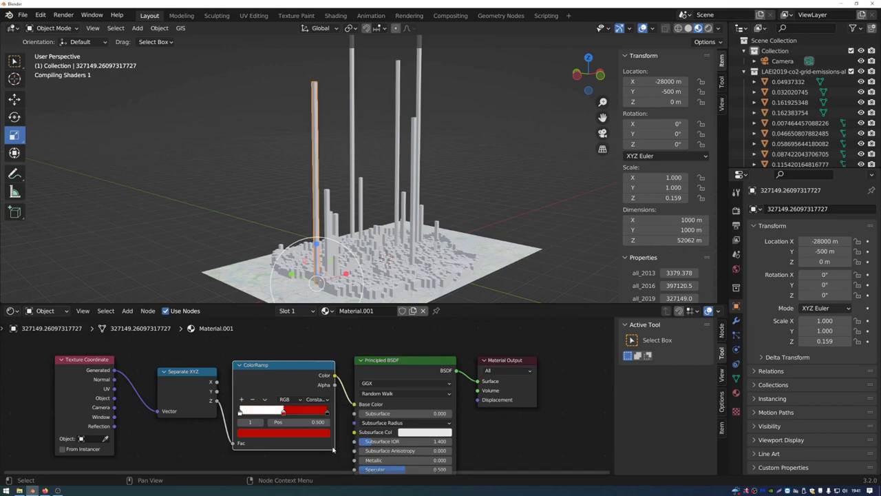
pyautogui.moveTo(357, 230); pyautogui.dragTo(375, 233, button='middle')
pyautogui.moveTo(282, 411); pyautogui.dragTo(294, 411)
pyautogui.click(316, 400)
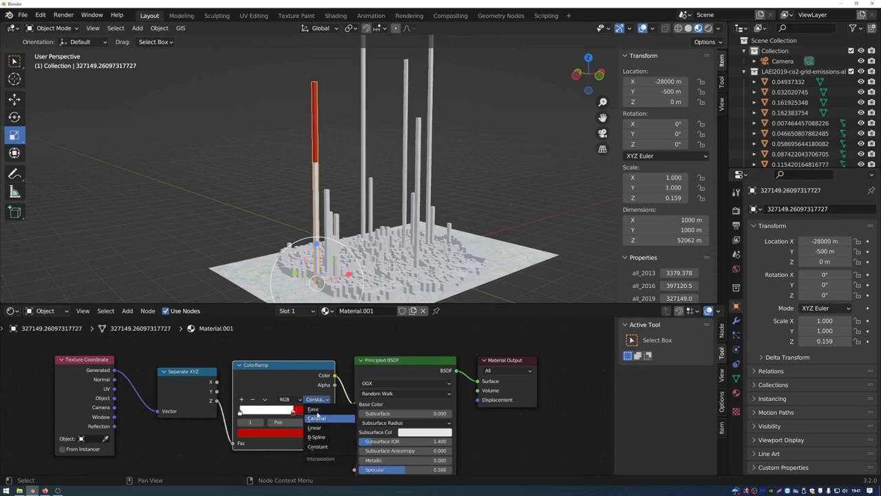
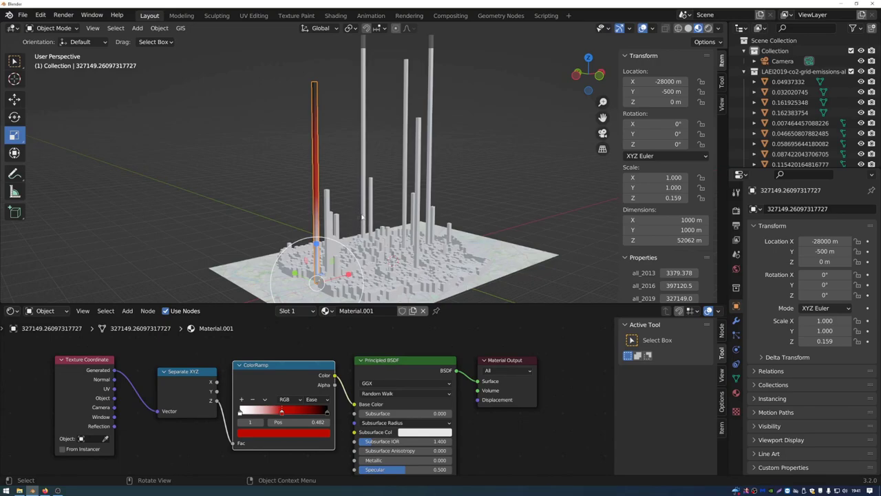
# Step: Select all objects in the LAEI2019 CO2 emissions collection and link the tall western column's material to them
pyautogui.click(772, 71)
pyautogui.rightClick(773, 72)
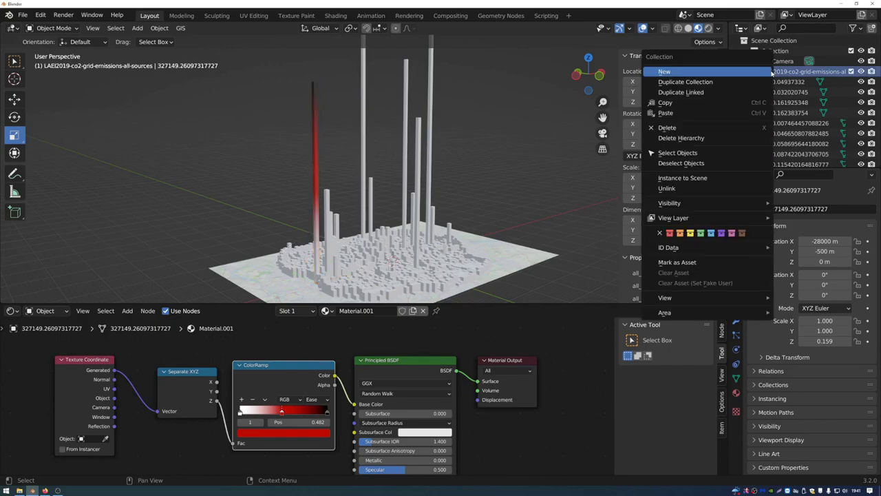
pyautogui.click(698, 157)
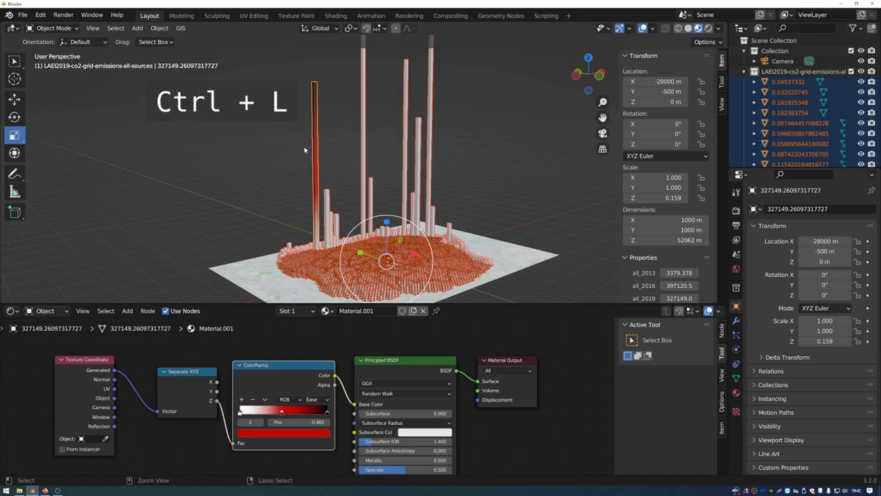
pyautogui.hotkey('ctrl', 'l')
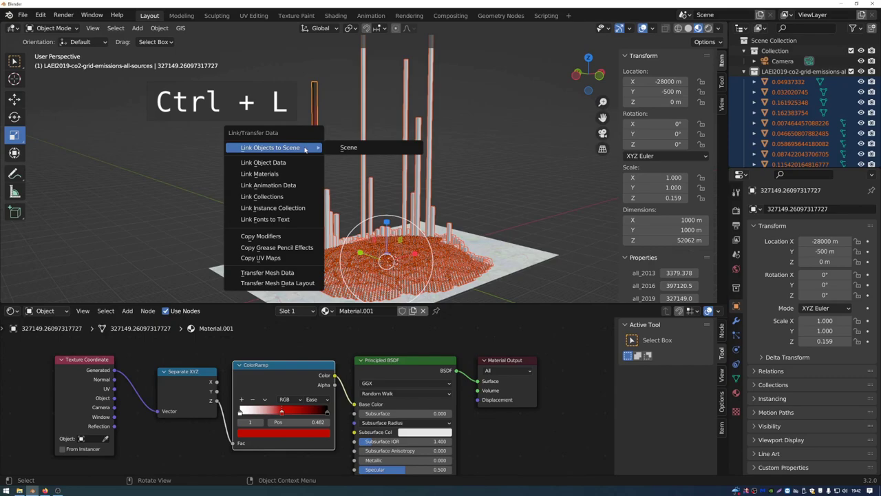
pyautogui.click(277, 174)
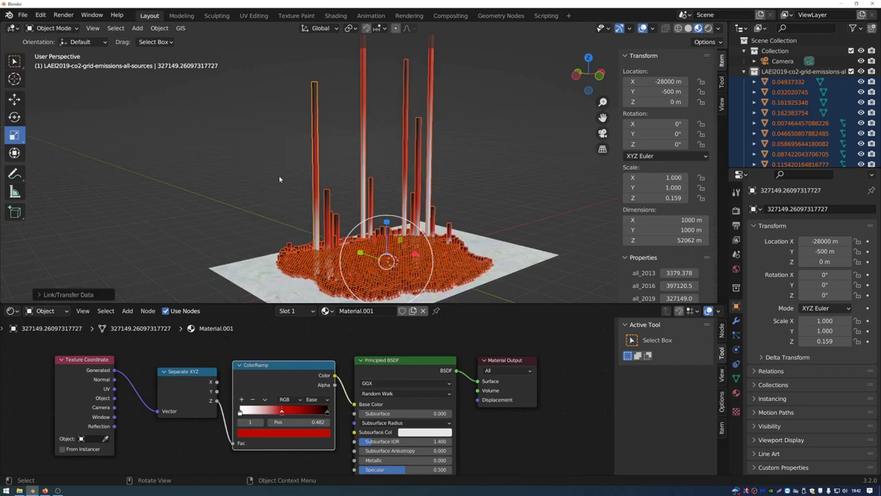
pyautogui.click(315, 171)
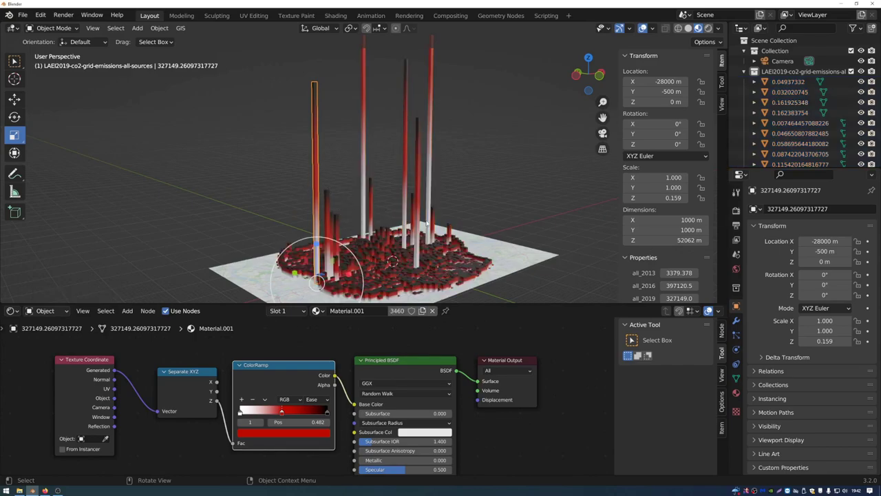
# Step: Place the 3D cursor on the basemap just west of the tall western column and add a plain-axes empty there
pyautogui.moveTo(318, 282); pyautogui.dragTo(426, 227, button='middle')
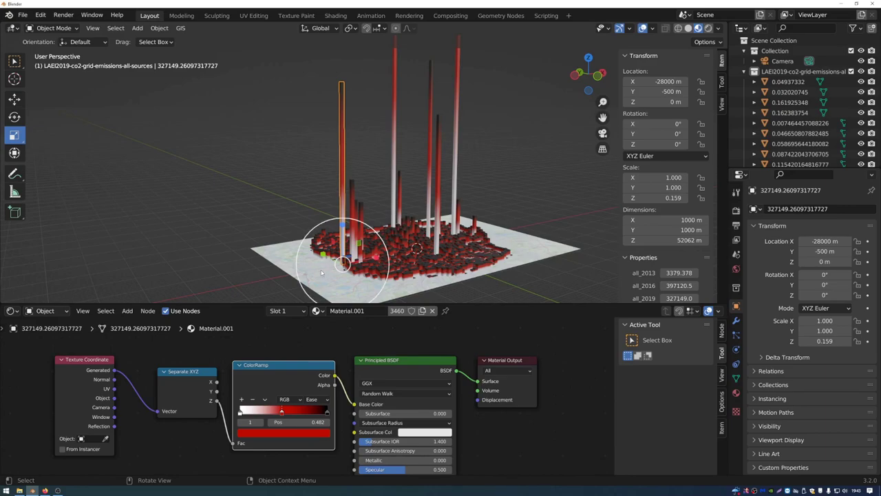
pyautogui.press('shift')
pyautogui.keyDown('shift'); pyautogui.rightClick(311, 274); pyautogui.keyUp('shift')
pyautogui.hotkey('shift', 'a')
pyautogui.moveTo(300, 253)
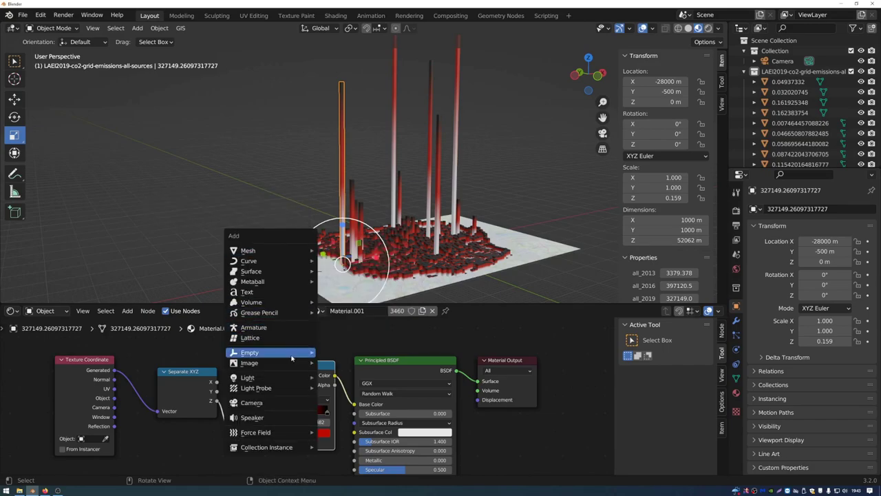
pyautogui.moveTo(293, 355)
pyautogui.click(350, 353)
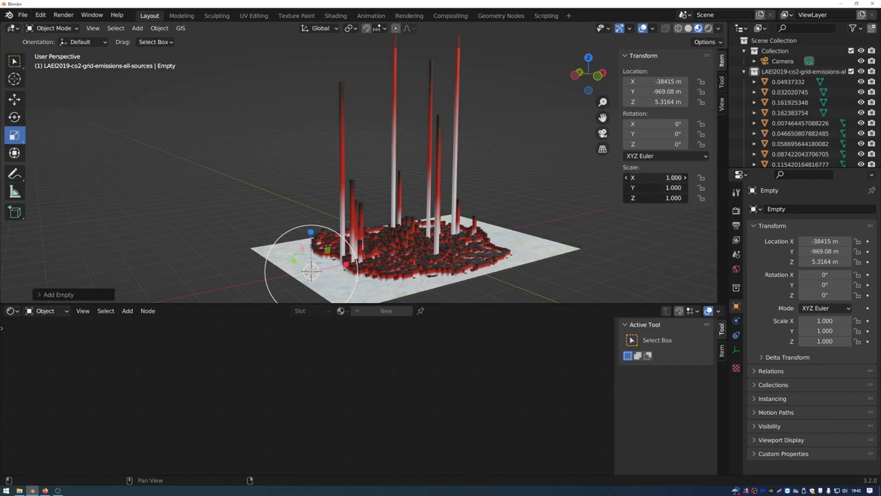
# Step: Scale the empty to 10000 on all three axes and raise it to a Z location of about 27322 m
pyautogui.moveTo(654, 177); pyautogui.dragTo(654, 197)
pyautogui.write('10000')
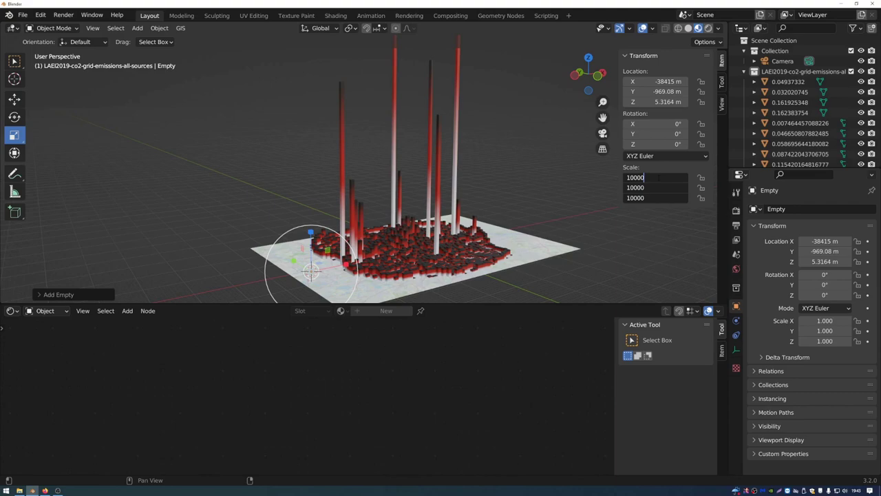
pyautogui.press('Return')
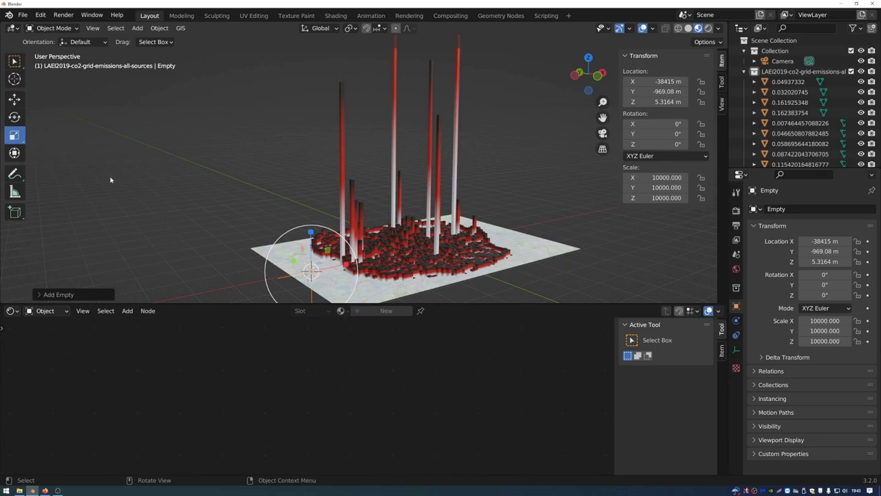
pyautogui.click(14, 101)
pyautogui.moveTo(314, 234); pyautogui.dragTo(313, 173)
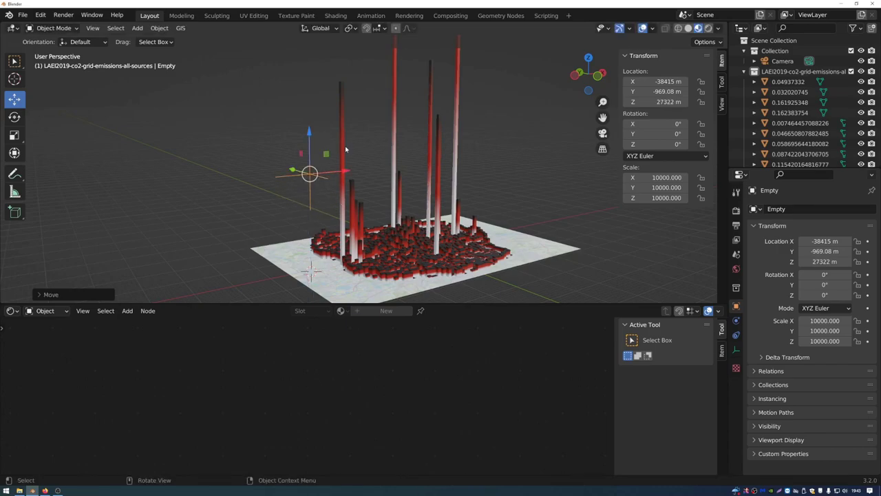
# Step: Switch the tall western column's Texture Coordinate source into Separate XYZ from Generated to Object, with the empty as reference object
pyautogui.click(346, 148)
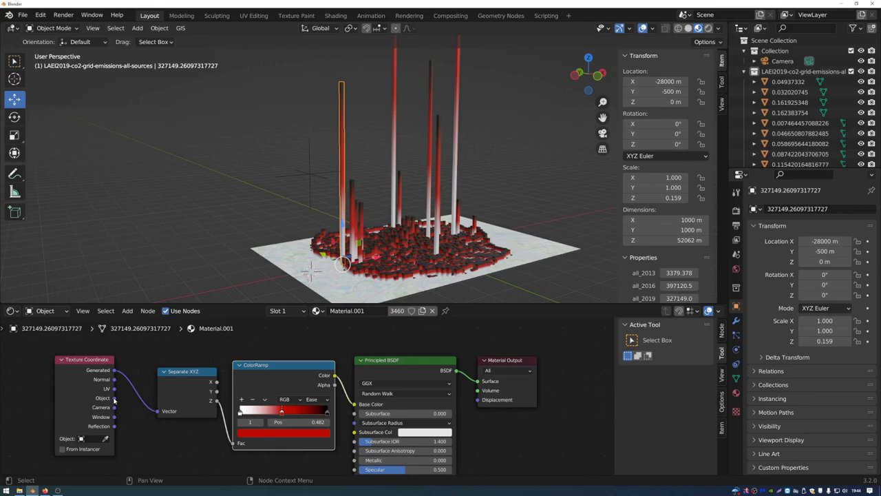
pyautogui.moveTo(114, 399); pyautogui.dragTo(158, 411)
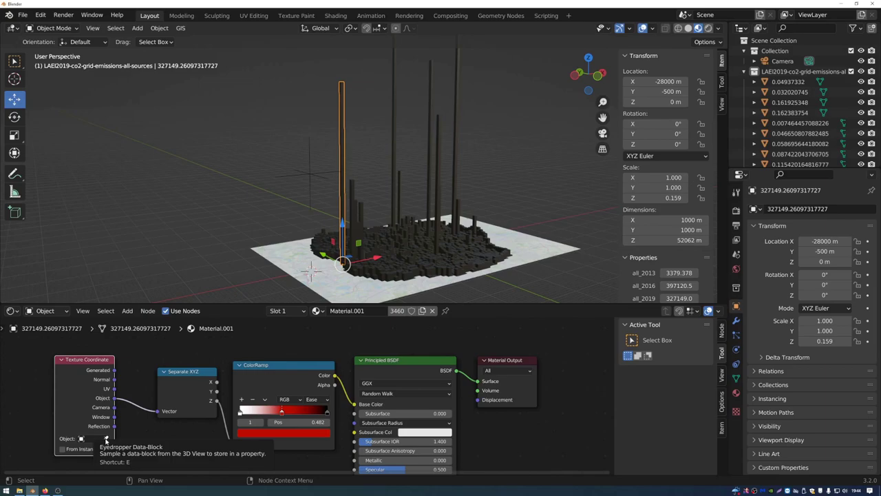
pyautogui.click(106, 439)
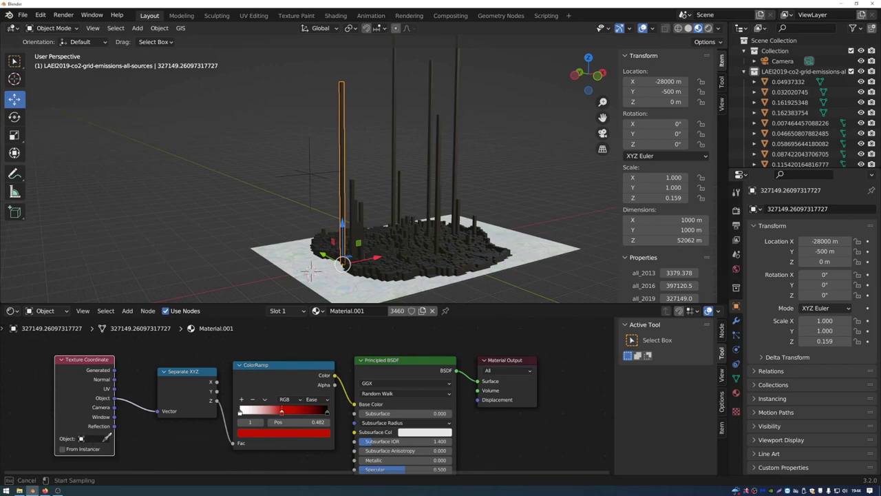
pyautogui.click(313, 171)
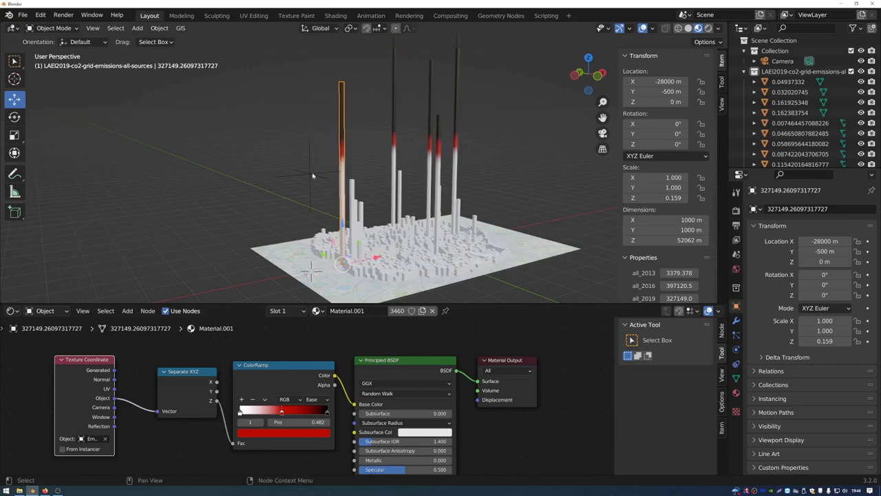
# Step: Lower the empty to a Z location of about -1341 m and scale it to about 8850 on Z
pyautogui.click(312, 172)
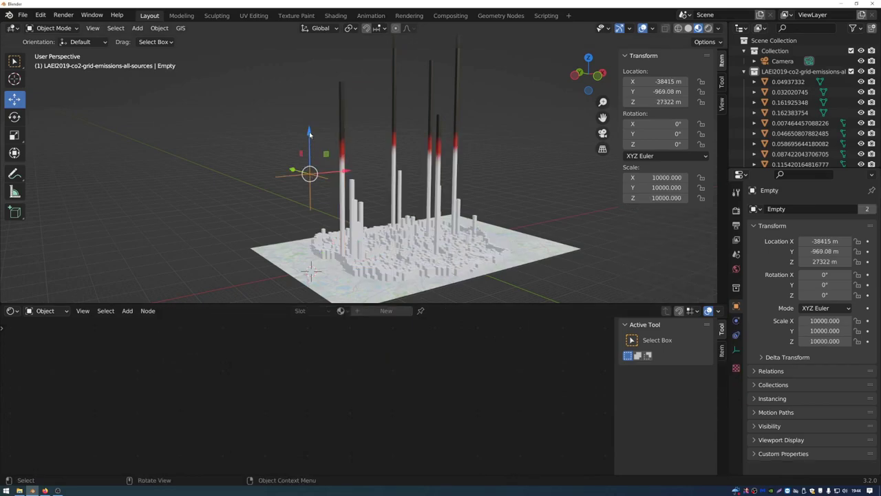
pyautogui.moveTo(310, 134); pyautogui.dragTo(415, 231)
pyautogui.click(14, 135)
pyautogui.hotkey('shift', 'space')
pyautogui.press('g')
pyautogui.moveTo(430, 232); pyautogui.dragTo(404, 219, button='middle')
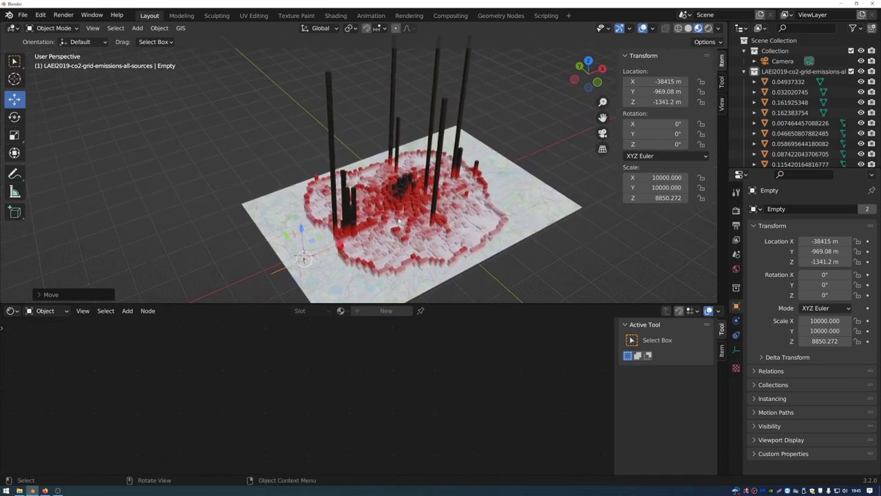
# Step: Insert a Mix Shader between the Principled BSDF and Material Output in the tall western column's material, making room for it
pyautogui.click(328, 138)
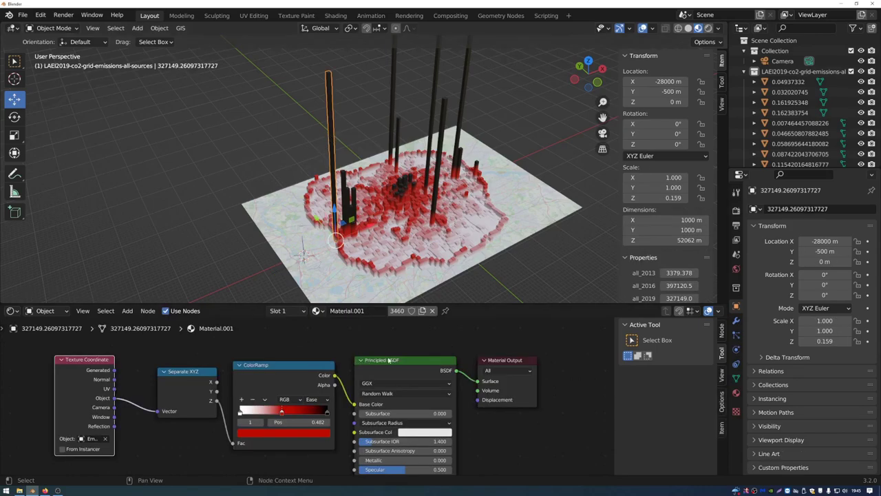
pyautogui.moveTo(426, 349); pyautogui.dragTo(391, 347, button='middle')
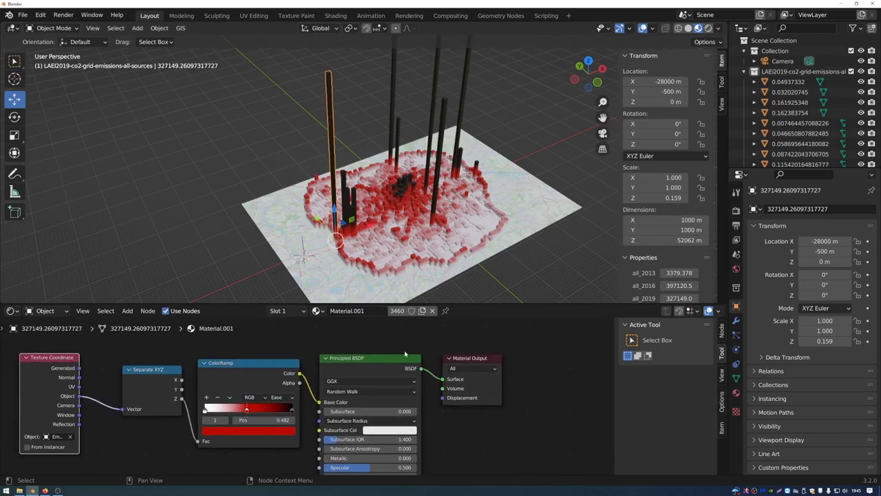
pyautogui.moveTo(471, 365); pyautogui.dragTo(581, 365)
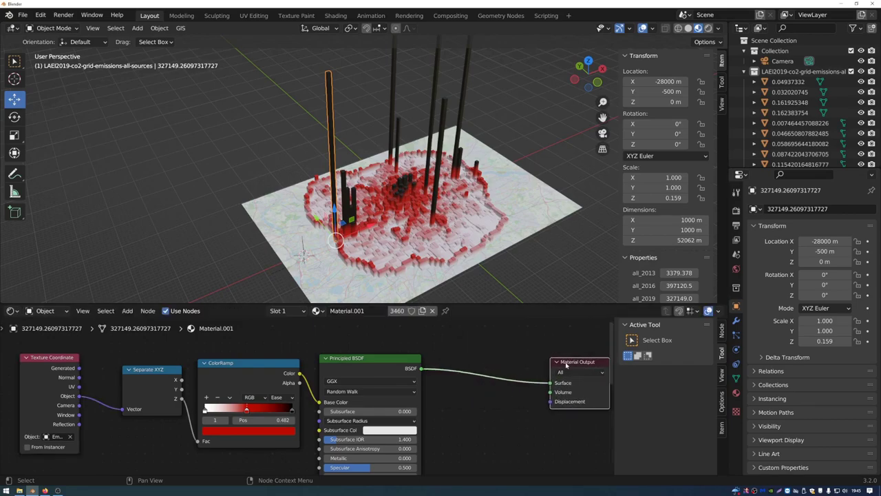
pyautogui.hotkey('shift', 'a')
pyautogui.click(460, 354)
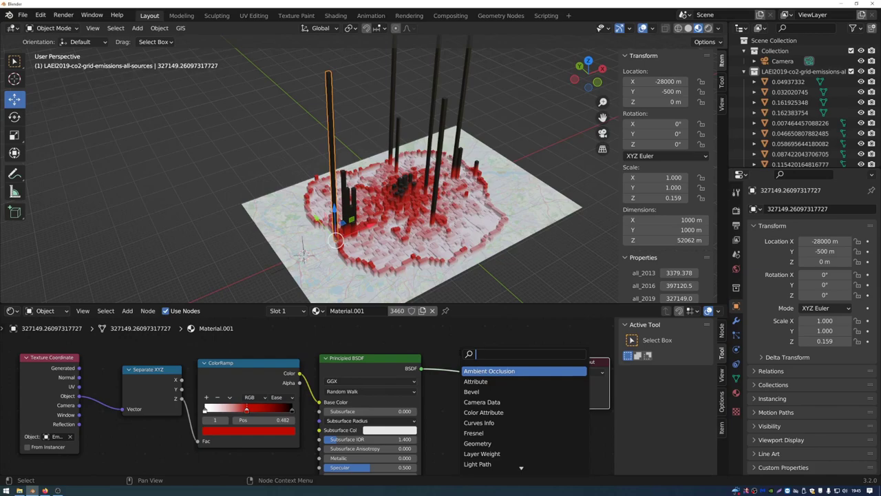
pyautogui.write('mix shader')
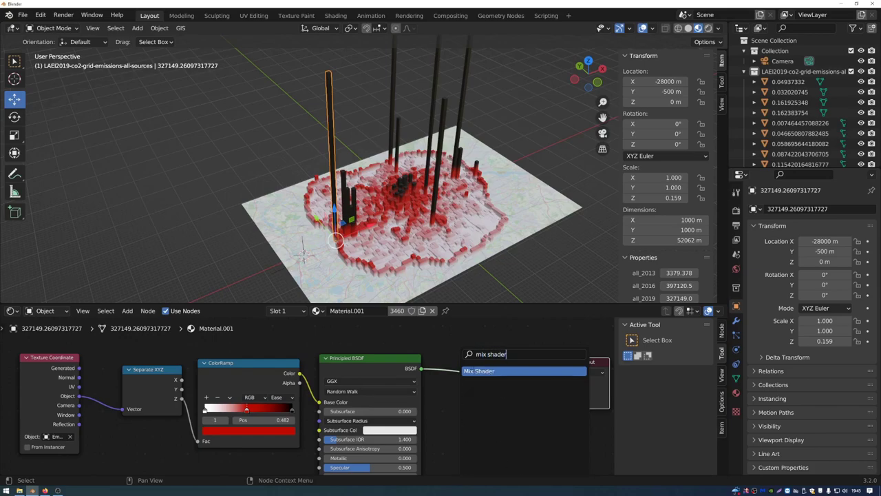
pyautogui.press('Return')
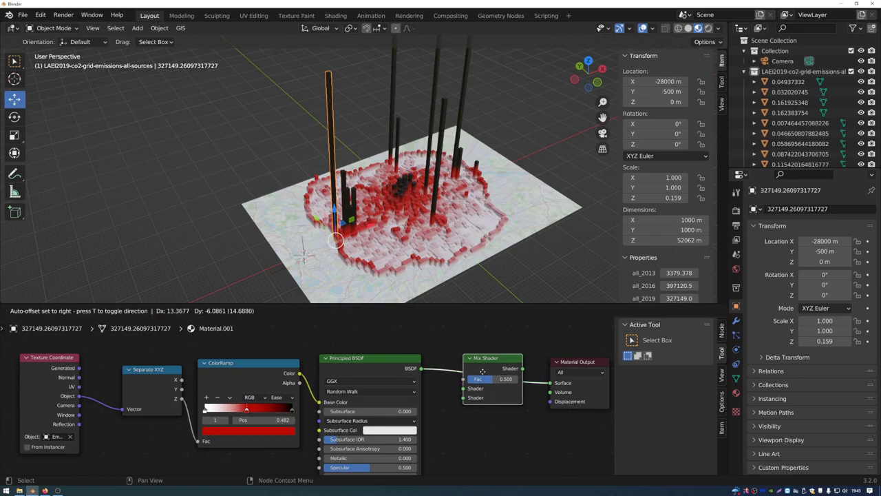
pyautogui.click(482, 373)
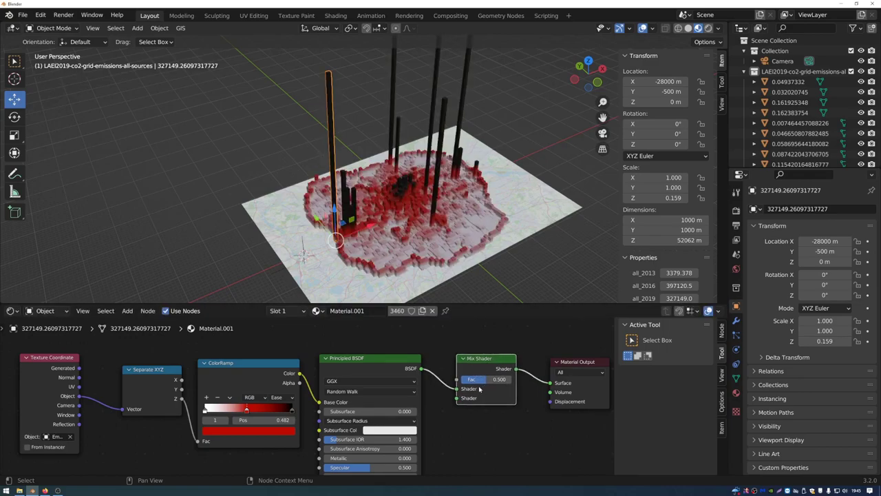
# Step: Add a Transparent BSDF, connect it to the Mix Shader's second shader input, and space out the nodes
pyautogui.hotkey('shift', 'a')
pyautogui.click(449, 363)
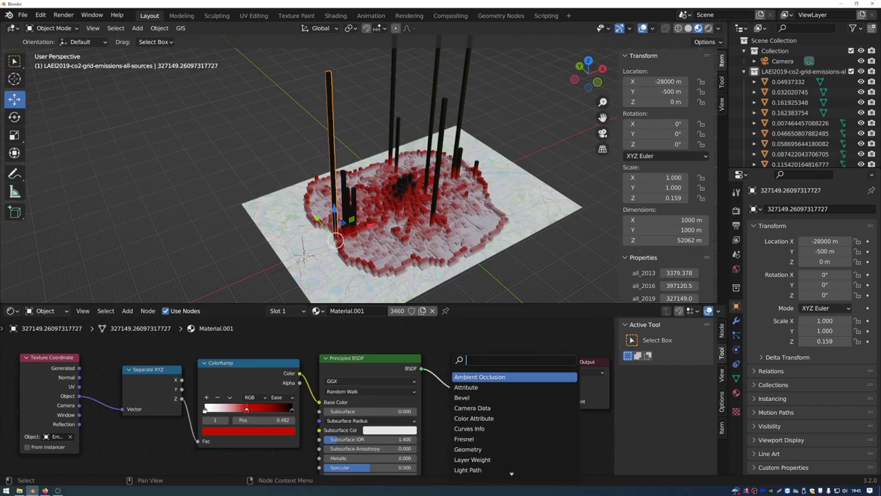
pyautogui.write('trans')
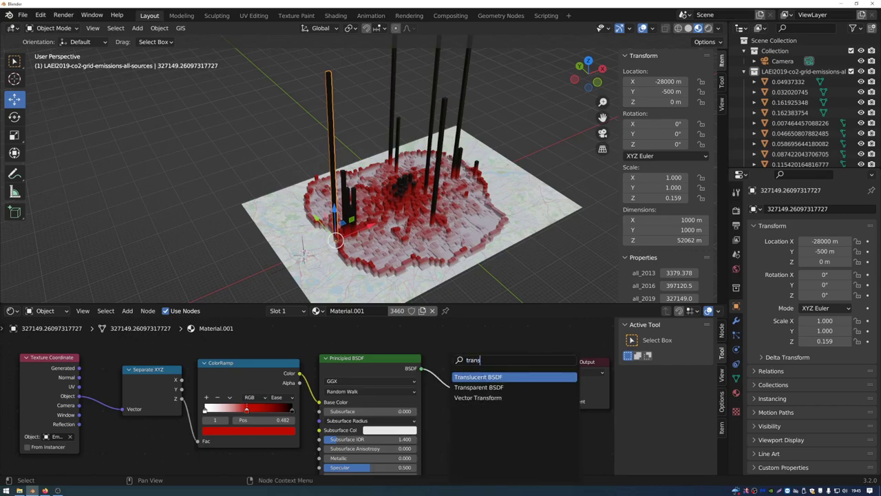
pyautogui.press('Down')
pyautogui.press('Return')
pyautogui.click(484, 446)
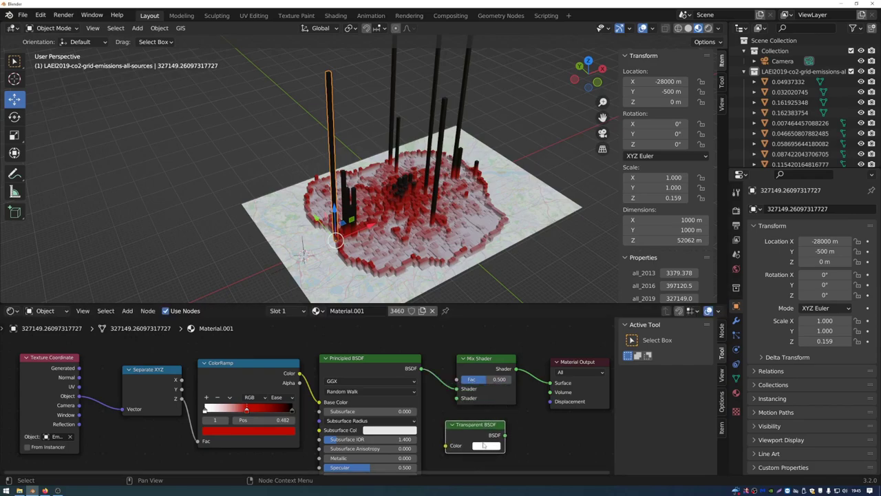
pyautogui.scroll(-4, 495, 419)
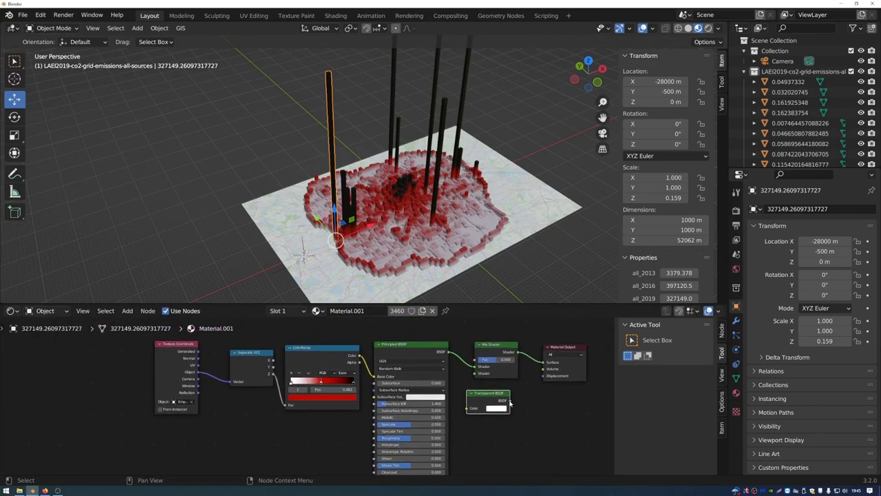
pyautogui.moveTo(510, 401); pyautogui.dragTo(475, 376)
pyautogui.moveTo(543, 346); pyautogui.dragTo(483, 350, button='middle')
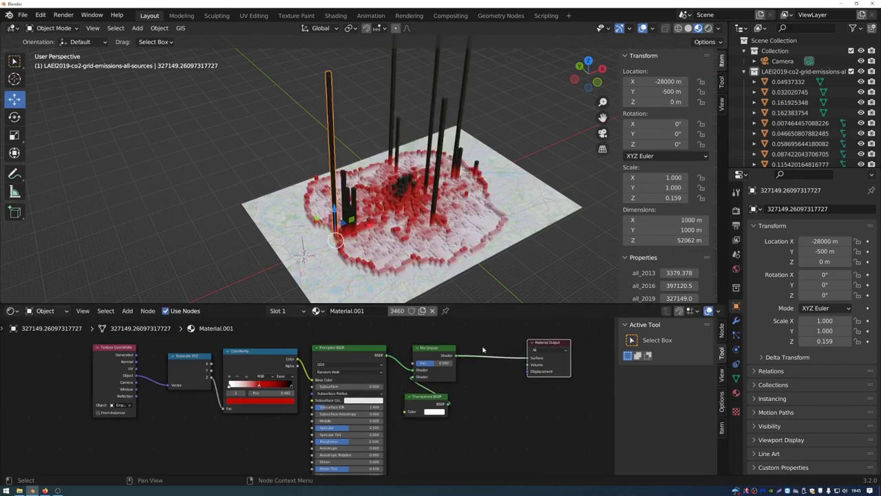
pyautogui.moveTo(444, 399); pyautogui.dragTo(436, 389)
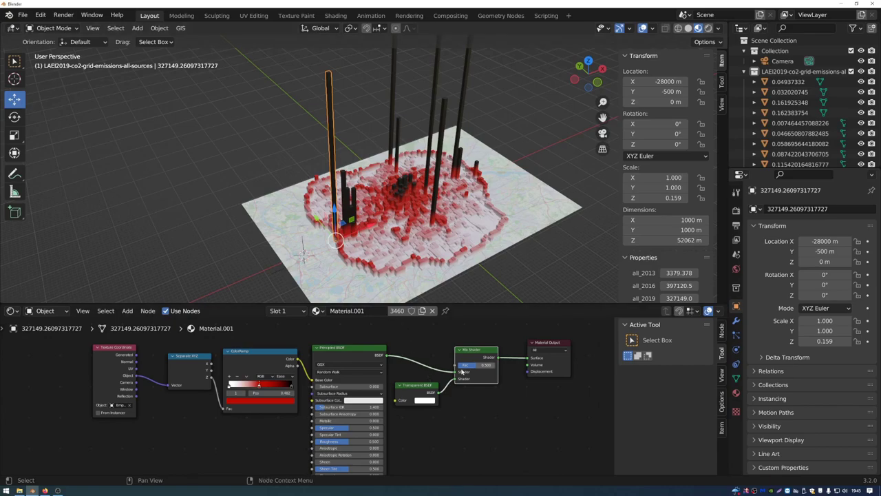
# Step: Set the material's blend mode to Alpha Blend and turn off Show Backface
pyautogui.moveTo(395, 175); pyautogui.dragTo(398, 190, button='middle')
pyautogui.scroll(5, 391, 226)
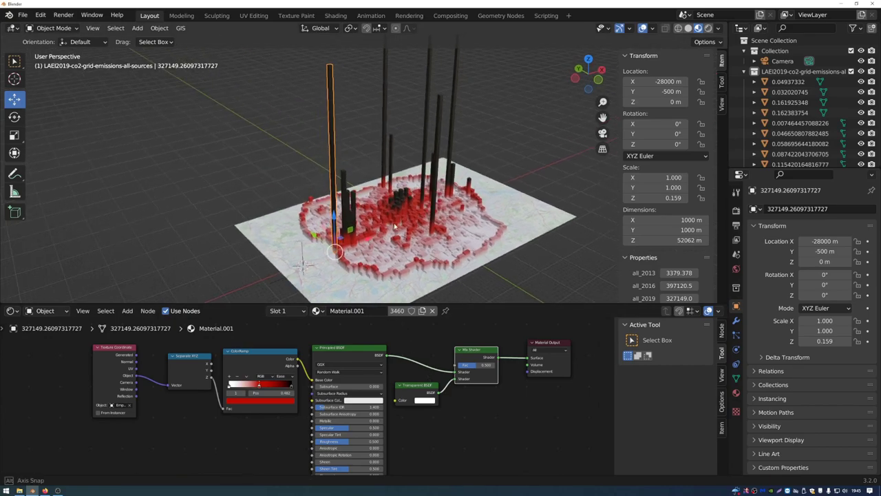
pyautogui.scroll(-3, 429, 229)
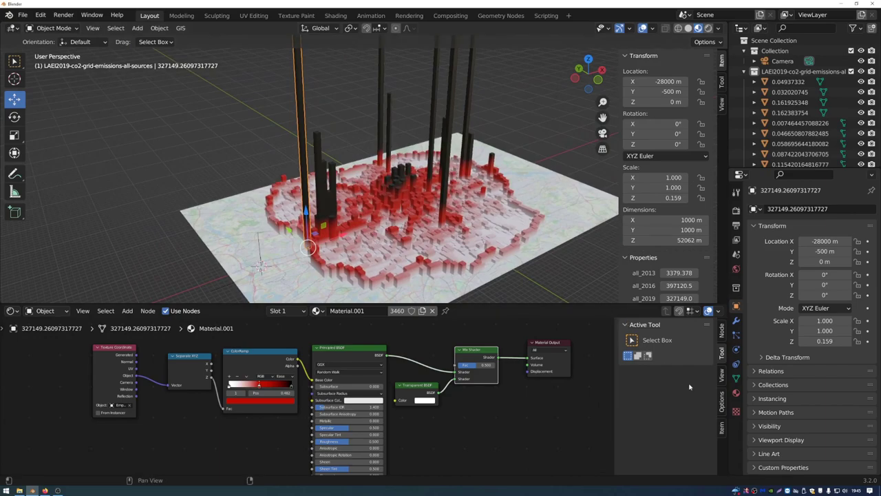
pyautogui.click(721, 402)
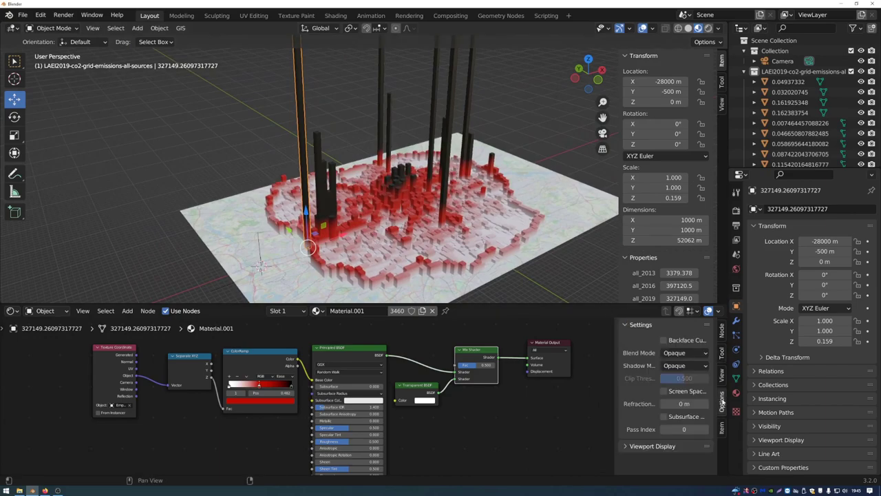
pyautogui.click(680, 353)
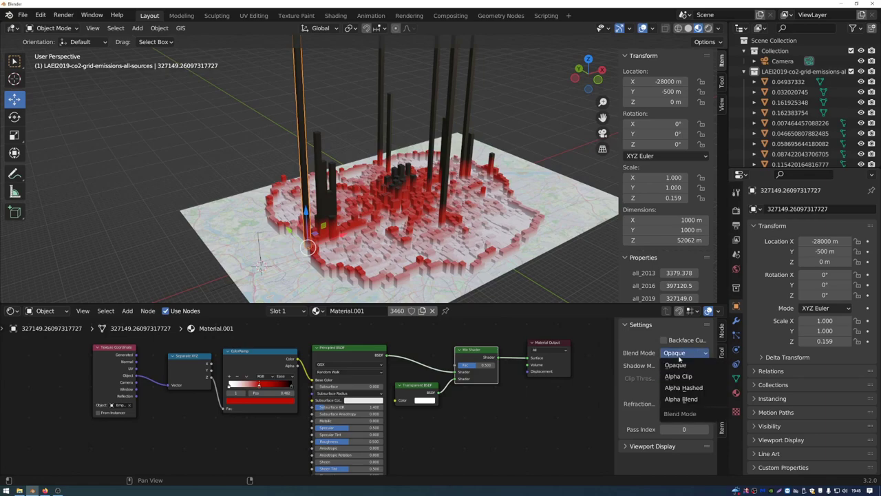
pyautogui.click(681, 400)
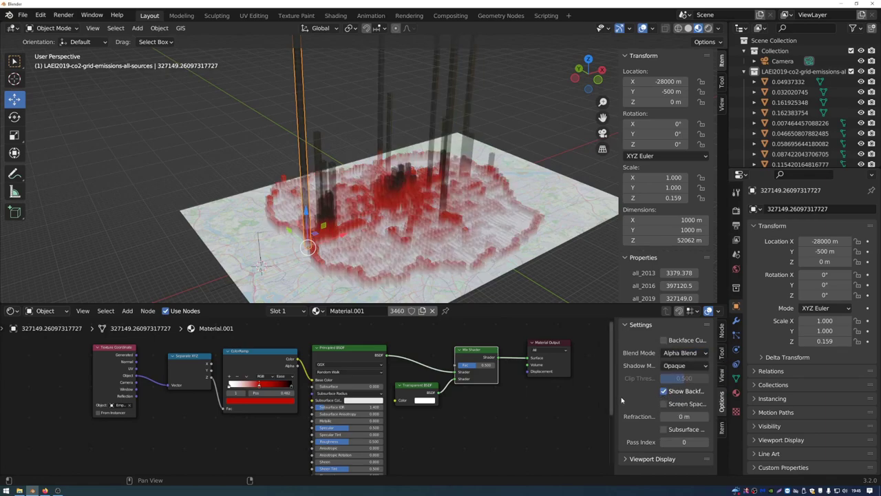
pyautogui.moveTo(614, 399); pyautogui.dragTo(604, 399)
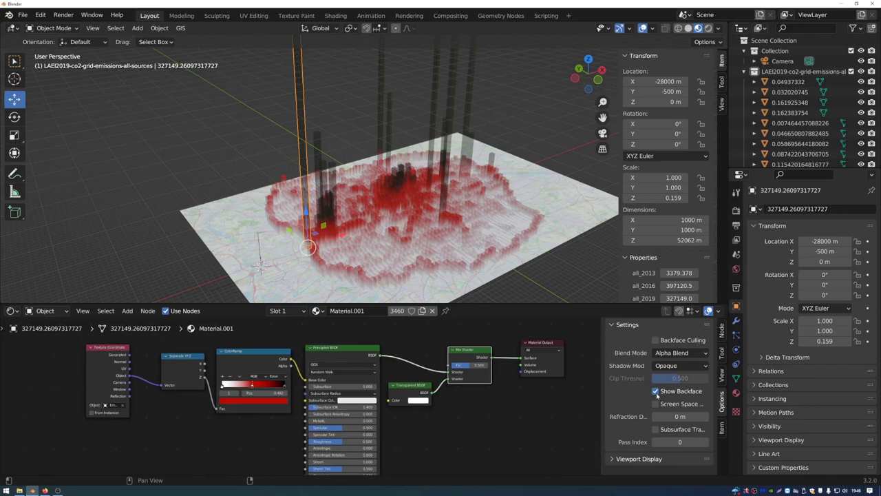
pyautogui.click(656, 390)
# Step: Reduce the Mix Shader's factor to about 0.25 to make the columns less transparent
pyautogui.scroll(5, 381, 234)
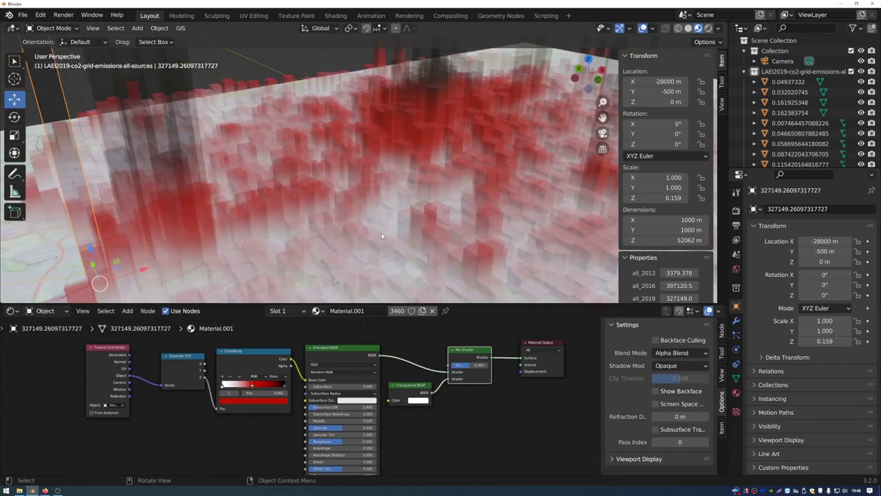
pyautogui.scroll(-10, 392, 212)
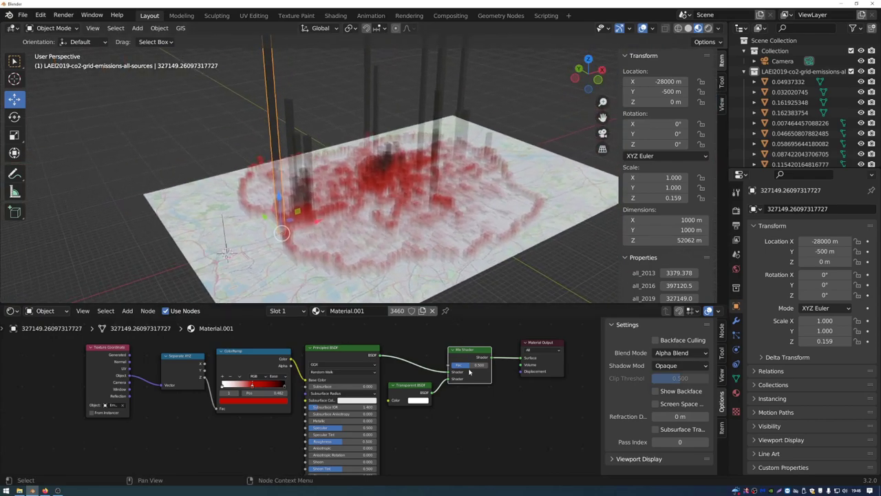
pyautogui.scroll(2, 479, 375)
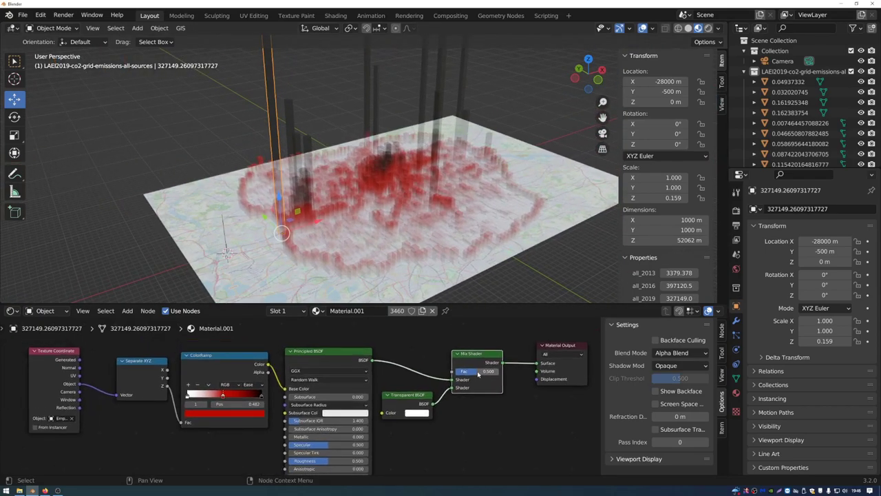
pyautogui.moveTo(478, 373)
pyautogui.mouseDown()
pyautogui.moveTo(440, 374)
pyautogui.moveTo(499, 371)
pyautogui.moveTo(444, 371)
pyautogui.moveTo(471, 371)
pyautogui.moveTo(464, 371)
pyautogui.mouseUp()
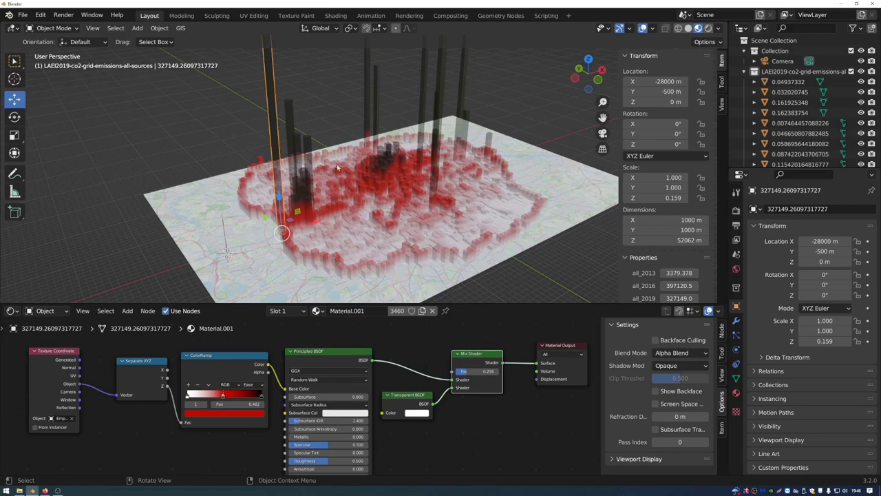
# Step: Align the active camera to the current view of the emissions map
pyautogui.click(95, 28)
pyautogui.moveTo(114, 168)
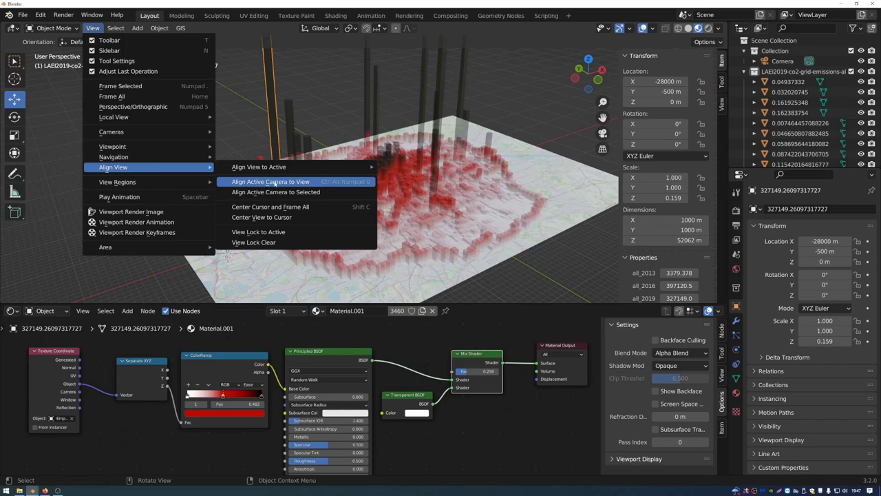
pyautogui.click(274, 182)
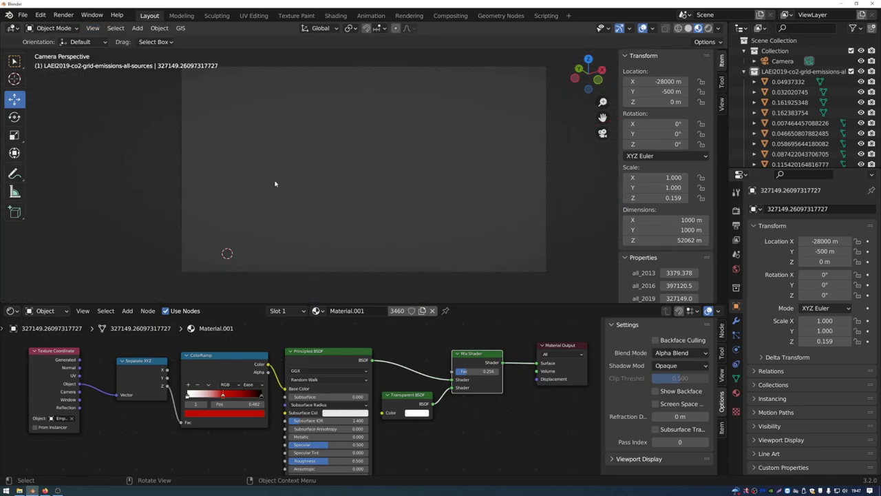
# Step: Select the camera and set its lens Clip Start to 100 m
pyautogui.click(782, 62)
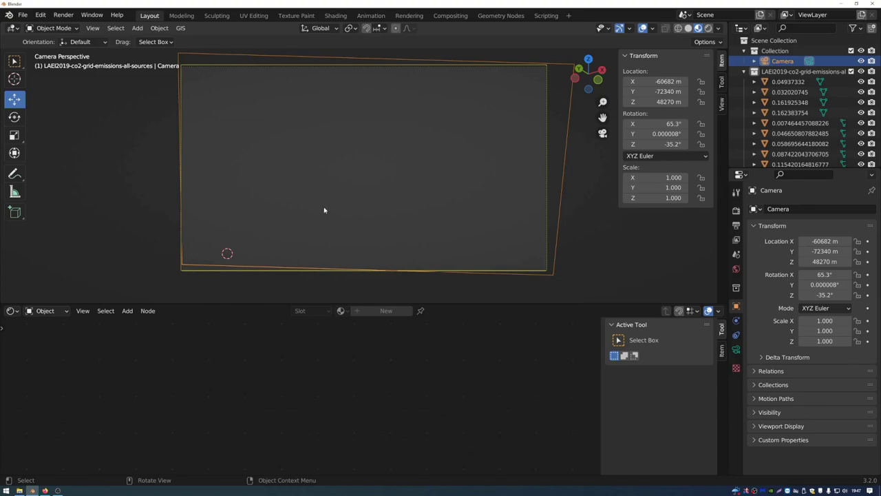
pyautogui.click(736, 349)
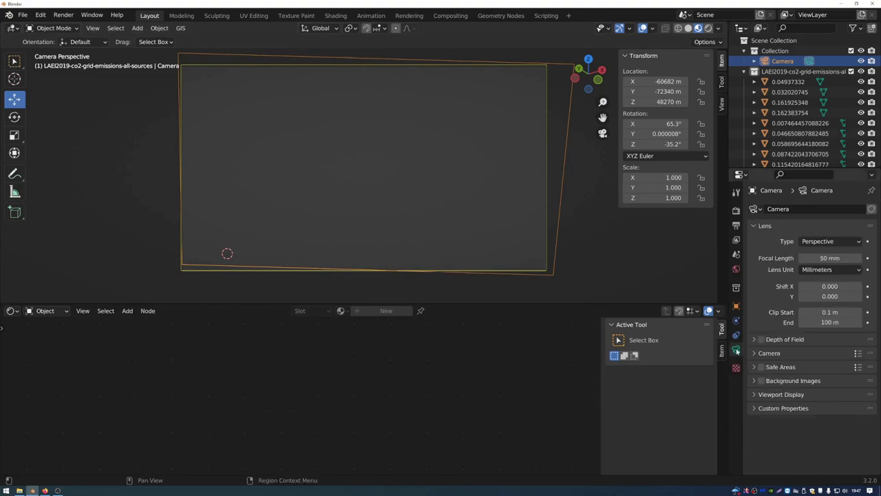
pyautogui.click(829, 321)
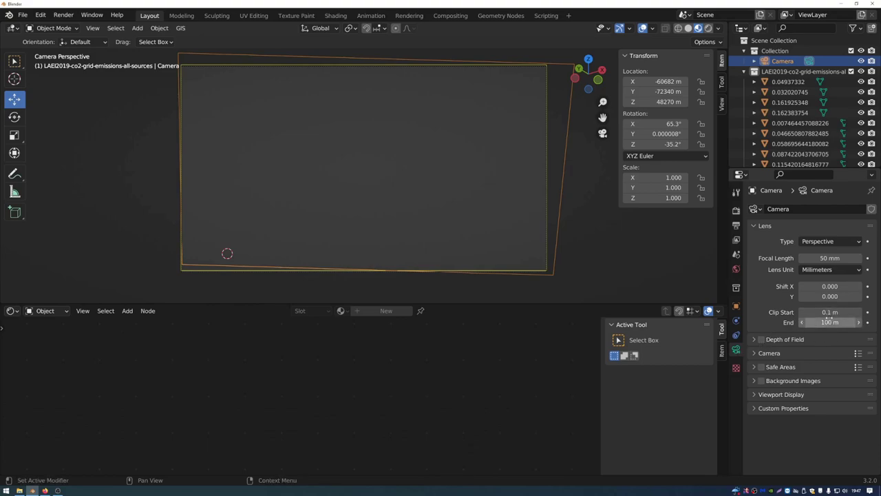
pyautogui.hotkey('shift', 'Tab')
pyautogui.write('100')
pyautogui.press('Tab')
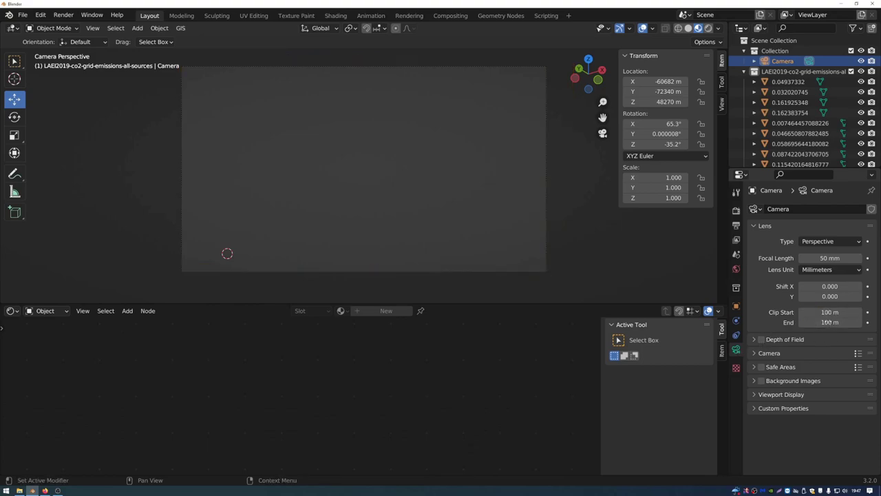
# Step: Set the camera's lens Clip End to 1000000 m
pyautogui.write('10')
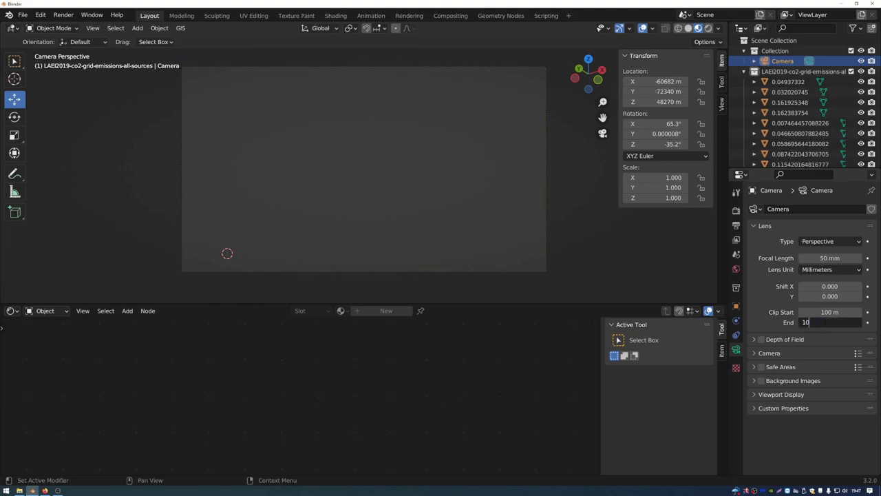
pyautogui.write('00000')
pyautogui.press('Return')
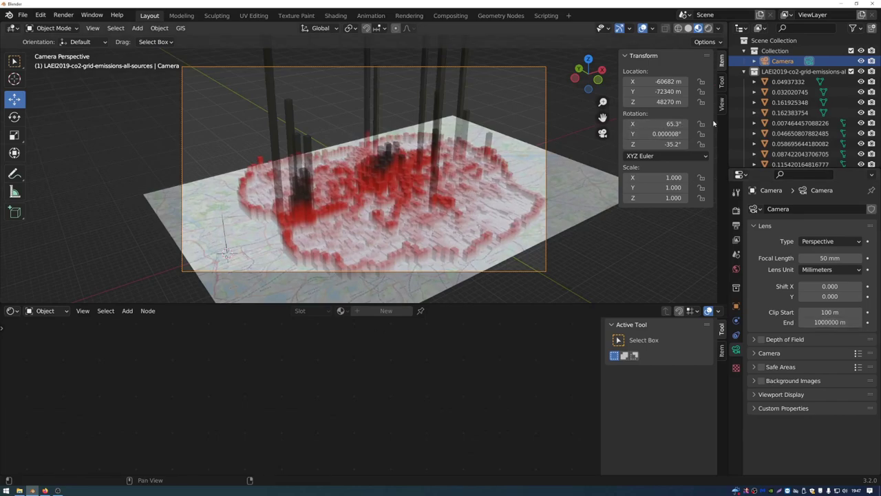
# Step: Lock the camera to the view and reframe it to look down more steeply on the emissions map
pyautogui.click(722, 104)
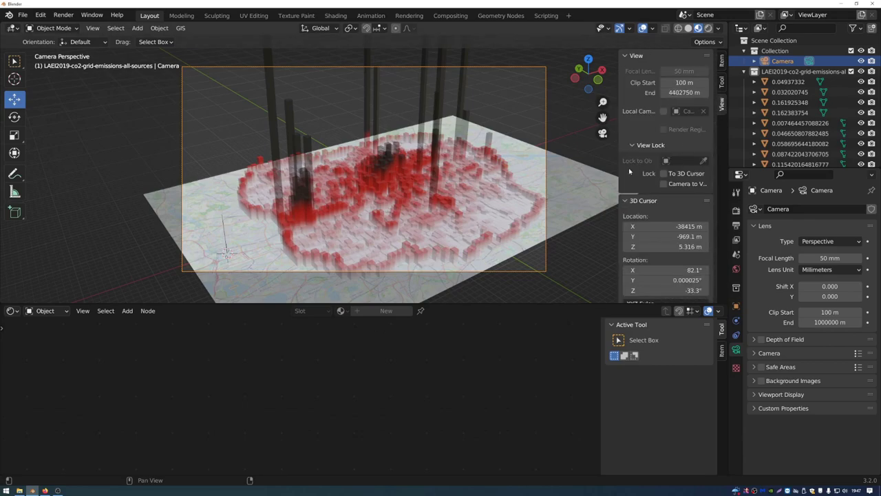
pyautogui.moveTo(618, 180); pyautogui.dragTo(601, 182)
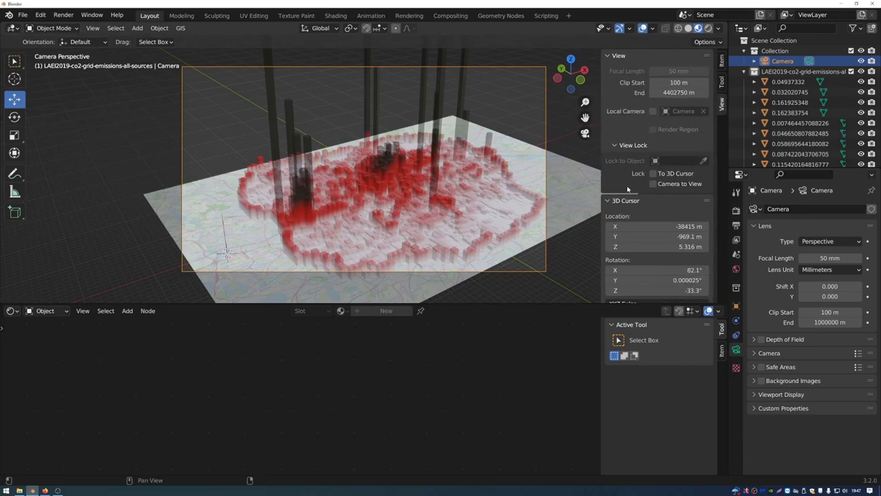
pyautogui.click(653, 184)
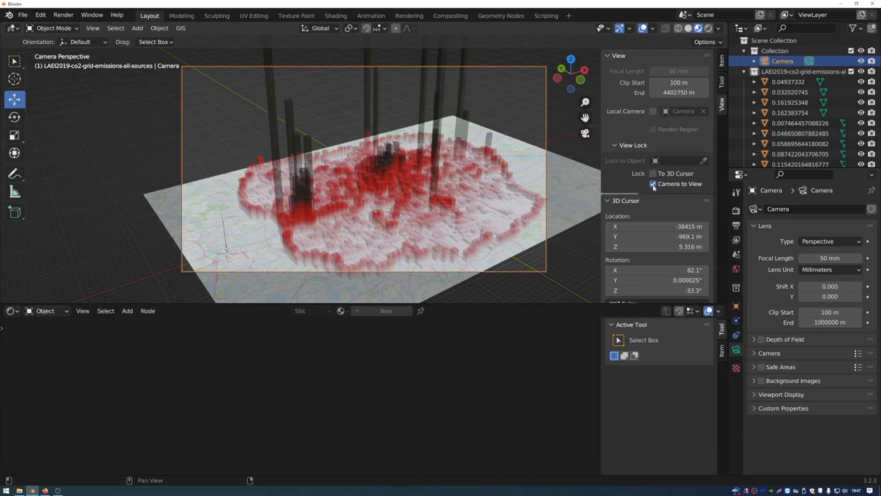
pyautogui.moveTo(433, 203); pyautogui.dragTo(428, 198, button='middle')
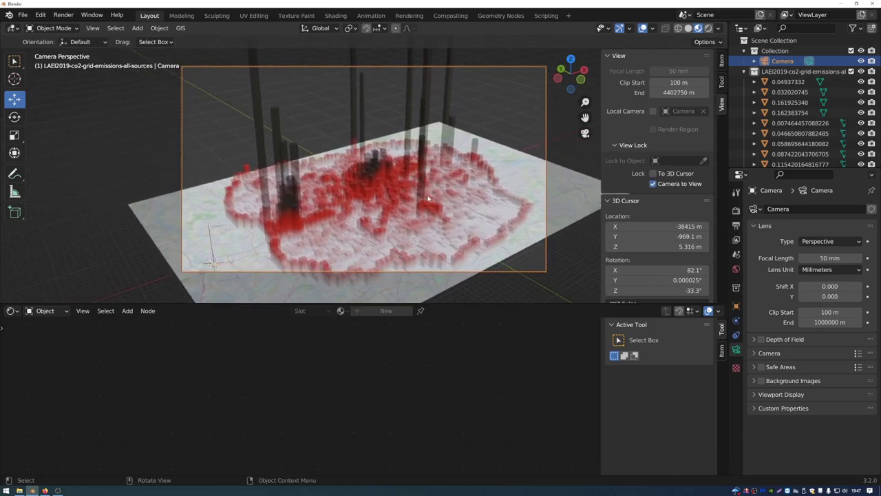
pyautogui.click(378, 197)
pyautogui.moveTo(406, 191); pyautogui.dragTo(419, 216, button='middle')
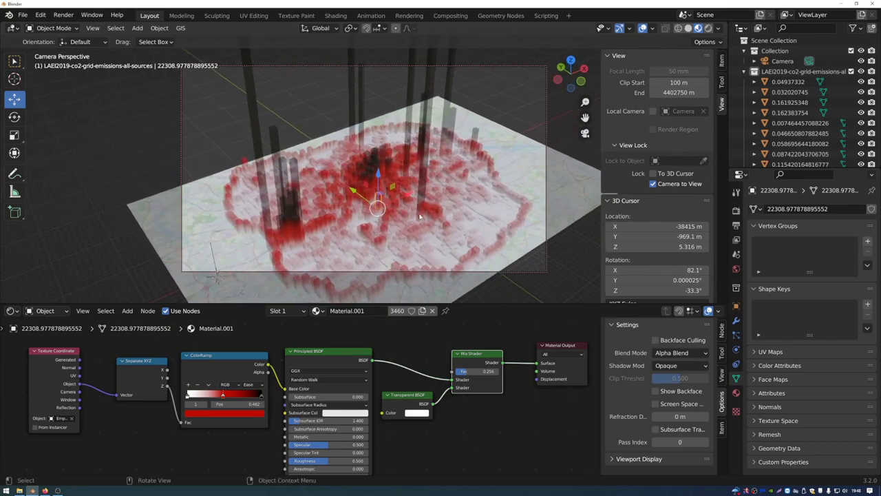
# Step: Render a test image of the unlit scene from the camera and return to the 3D viewport
pyautogui.click(63, 15)
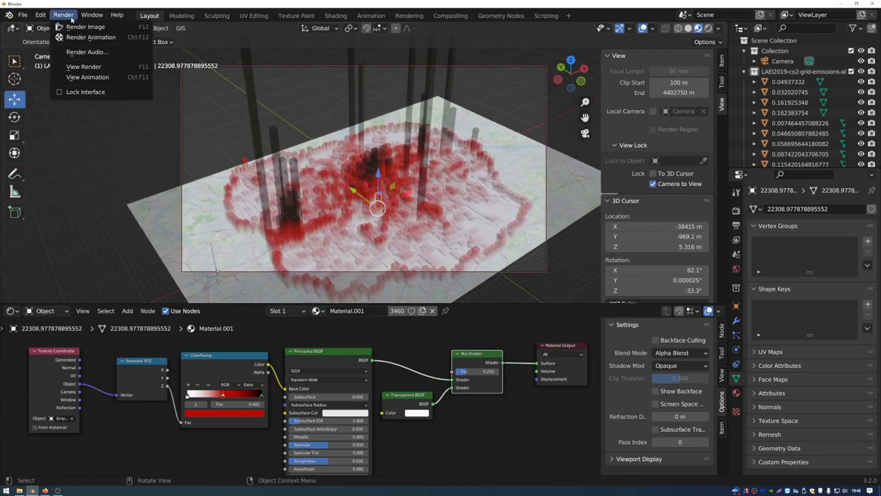
pyautogui.click(73, 26)
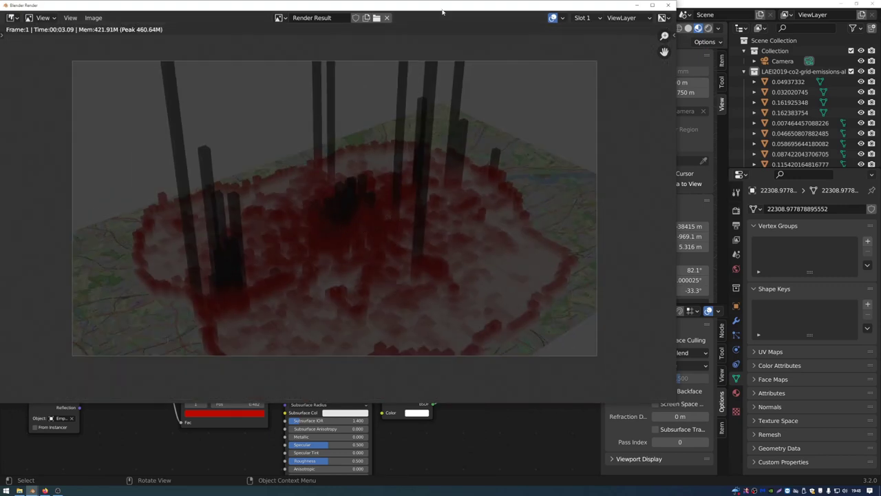
pyautogui.moveTo(441, 9); pyautogui.dragTo(402, 90)
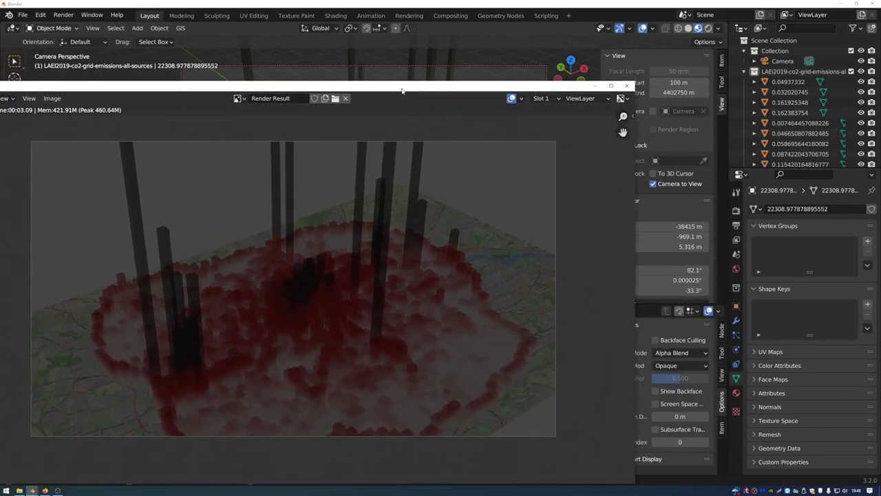
pyautogui.click(626, 86)
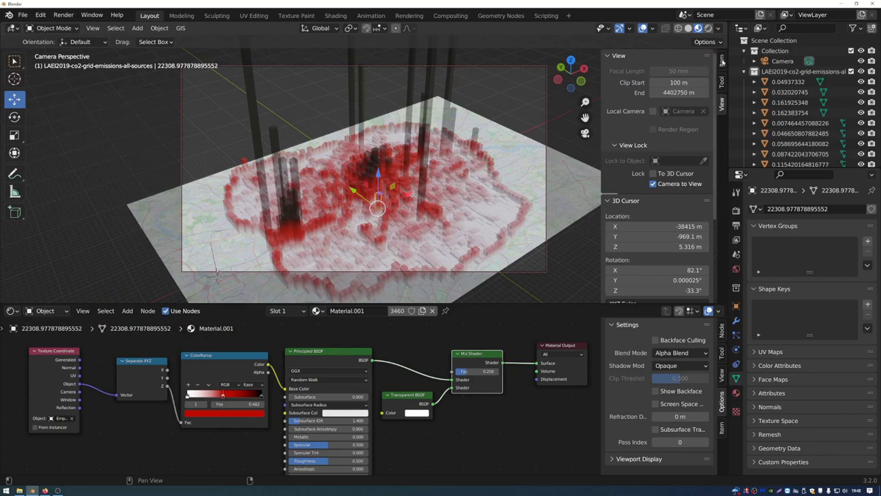
# Step: Add a Sun light to the main Collection and set its strength to 3
pyautogui.click(772, 51)
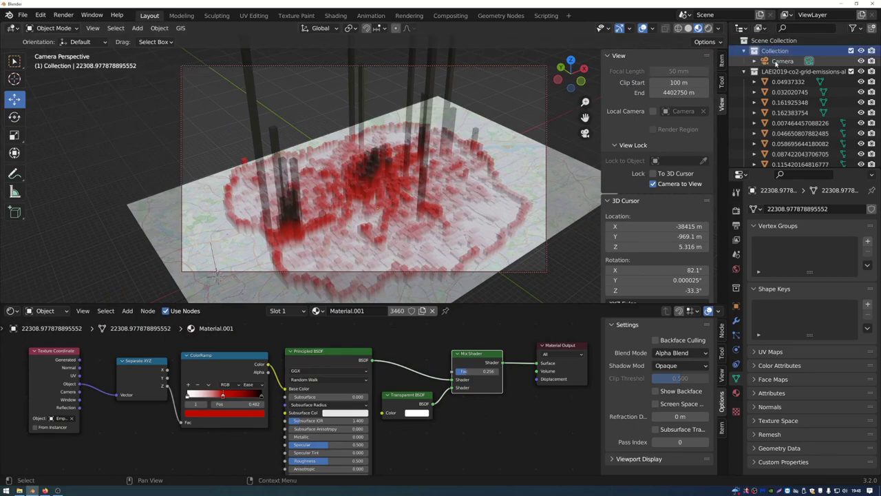
pyautogui.click(137, 27)
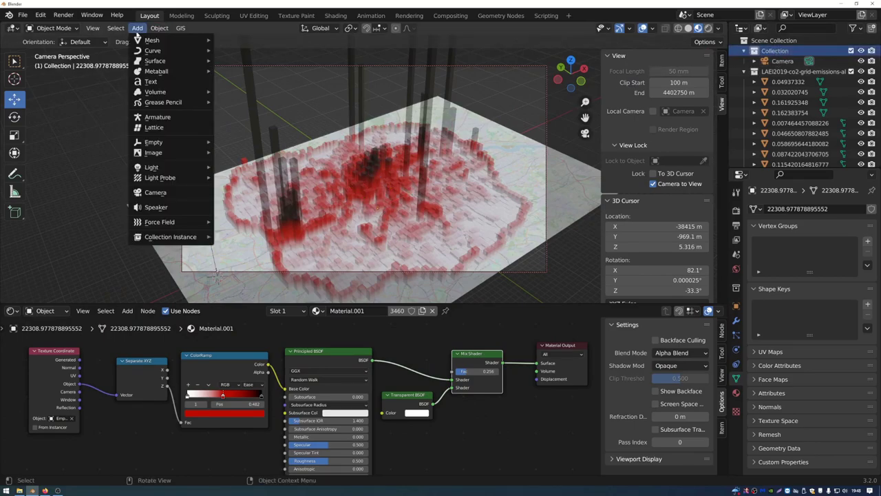
pyautogui.moveTo(167, 172)
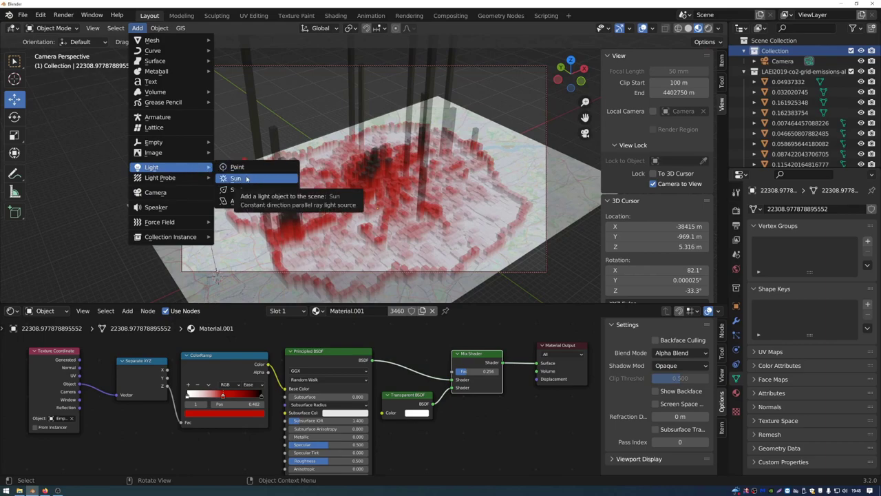
pyautogui.click(247, 178)
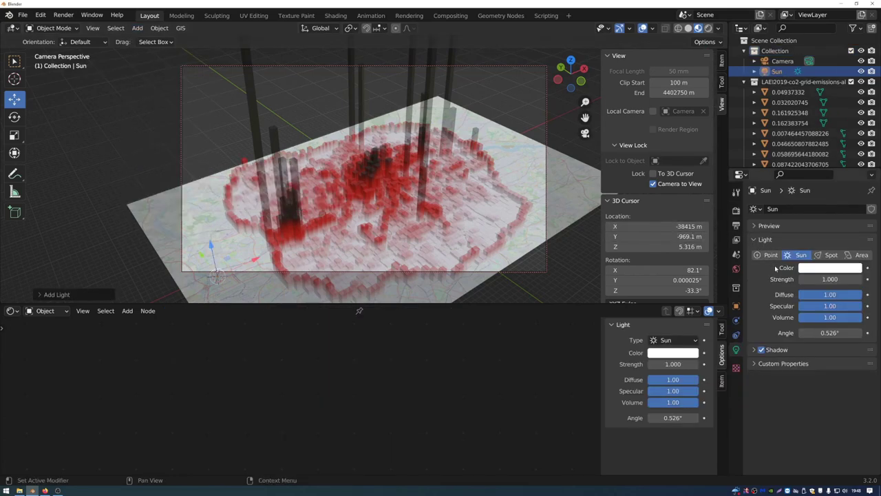
pyautogui.click(829, 280)
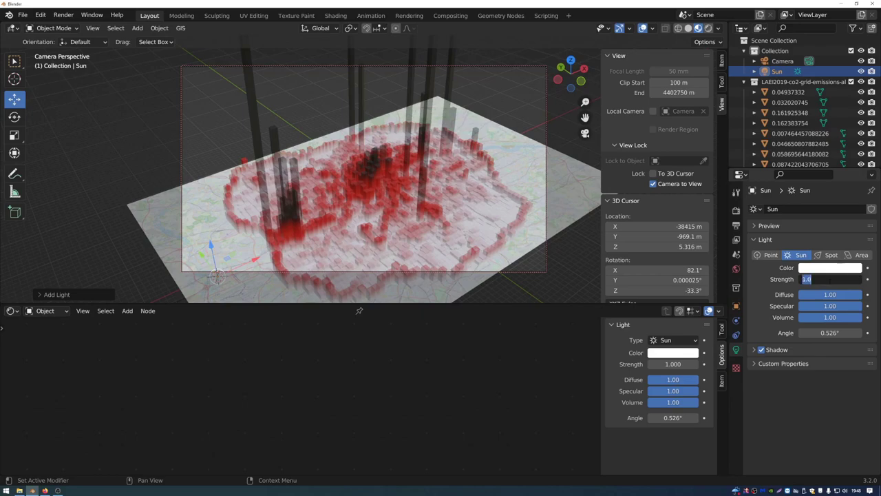
pyautogui.write('3')
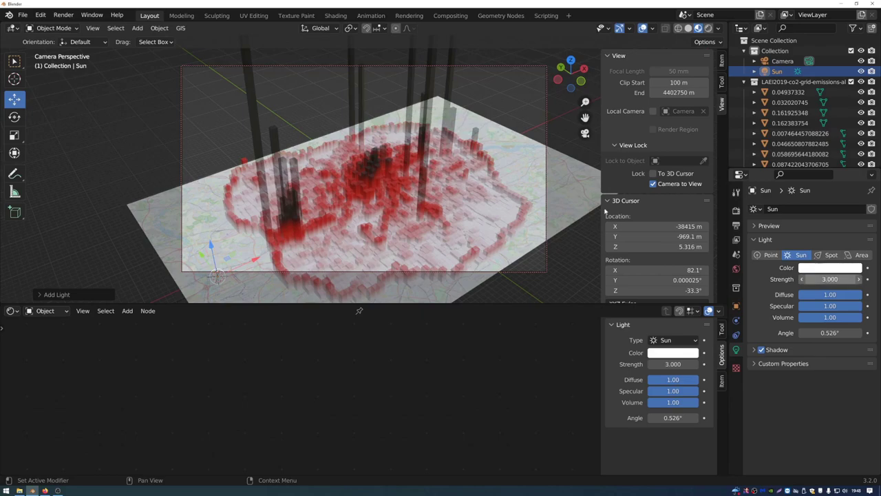
pyautogui.press('Return')
# Step: Render a test image with the sun light at strength 3 and close the result
pyautogui.click(64, 15)
pyautogui.click(82, 27)
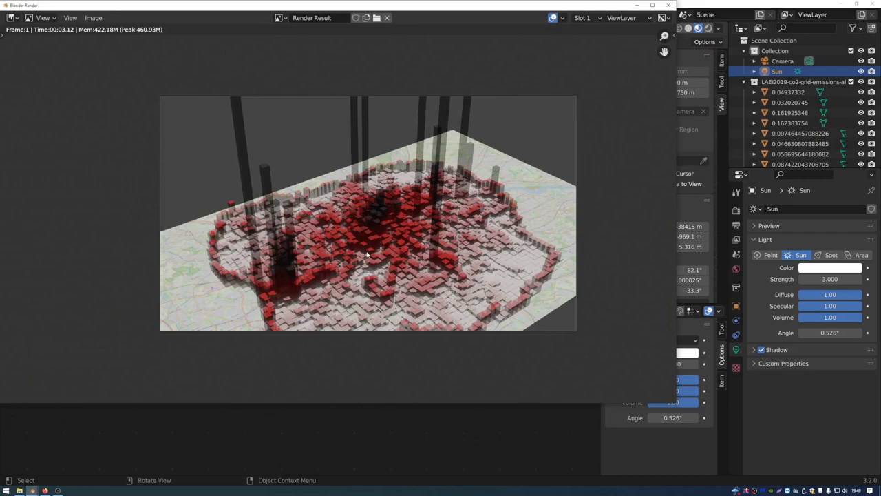
pyautogui.press('Escape')
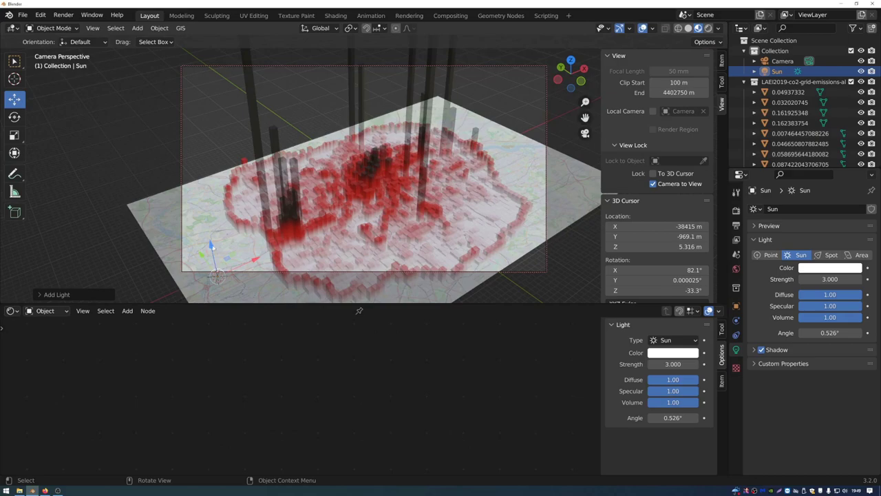
# Step: Raise the sun light vertically above the map and show the viewport in Rendered shading
pyautogui.press('g')
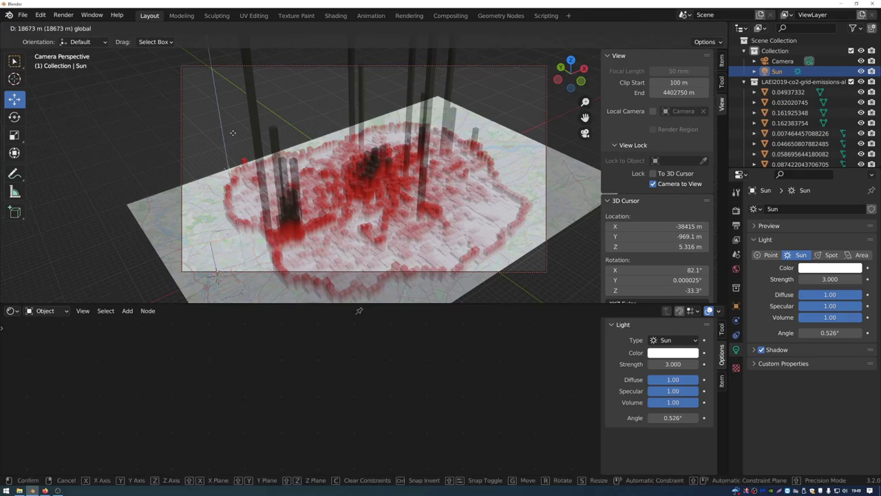
pyautogui.click(231, 104)
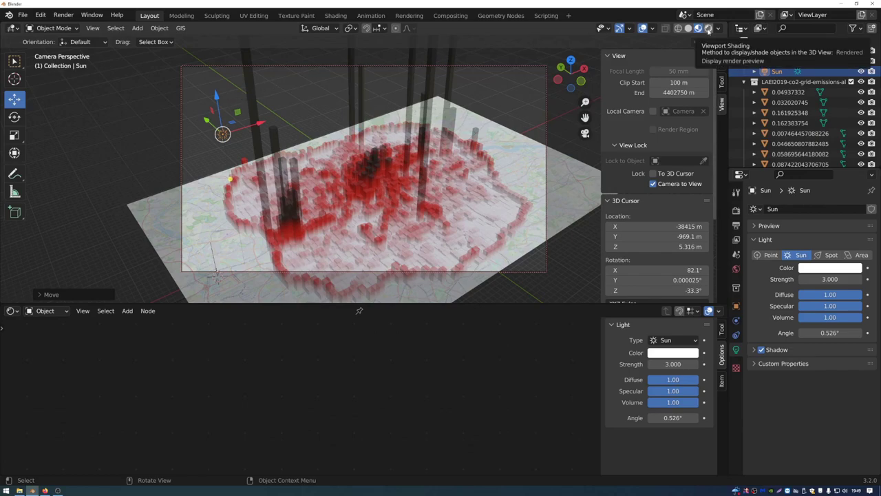
pyautogui.click(708, 28)
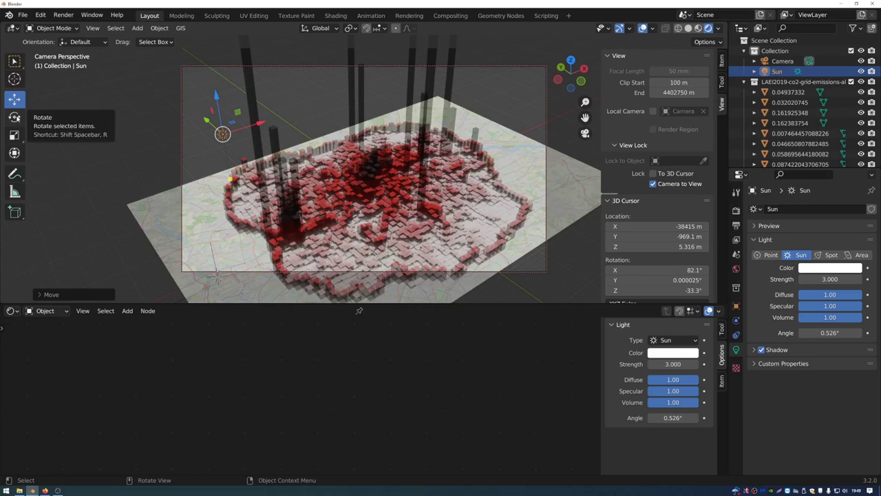
# Step: Rotate the sun light to change the direction in which it lights the columns, then deselect it
pyautogui.click(13, 118)
pyautogui.moveTo(207, 104)
pyautogui.mouseDown()
pyautogui.moveTo(179, 134)
pyautogui.moveTo(196, 155)
pyautogui.moveTo(198, 147)
pyautogui.moveTo(222, 160)
pyautogui.moveTo(261, 128)
pyautogui.mouseUp()
pyautogui.click(309, 110)
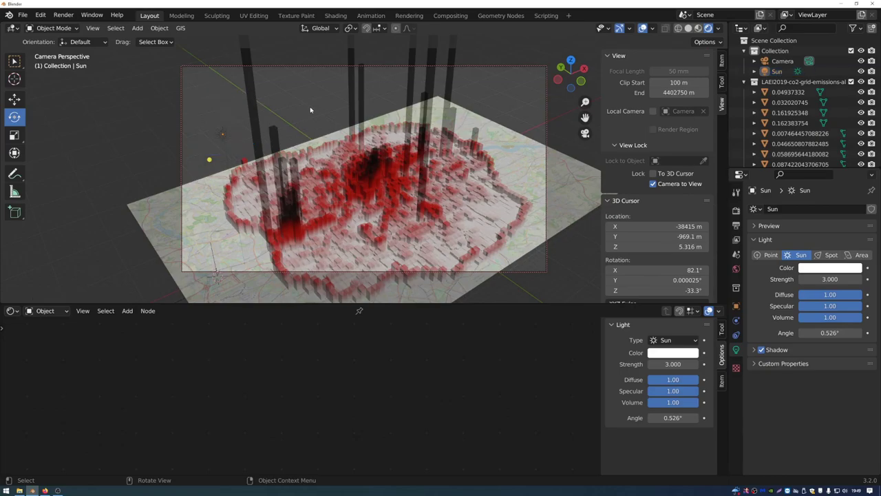
# Step: Render the camera view with the rotated sun light and close the result
pyautogui.click(63, 15)
pyautogui.click(69, 27)
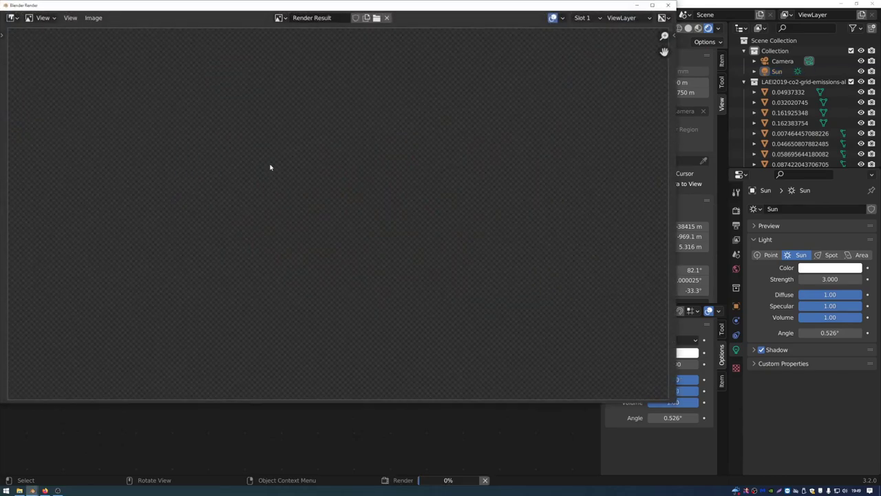
pyautogui.click(669, 9)
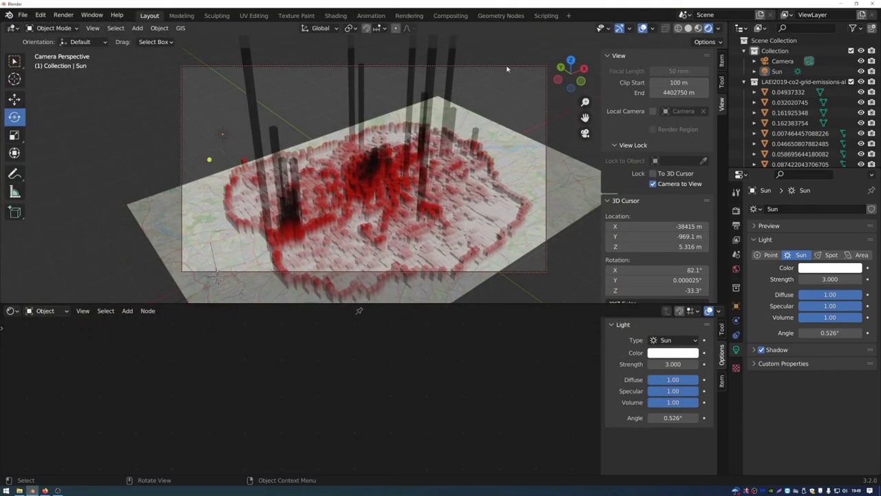
# Step: Set the camera's focal length to 20 mm and move the camera closer to reframe the map
pyautogui.click(789, 63)
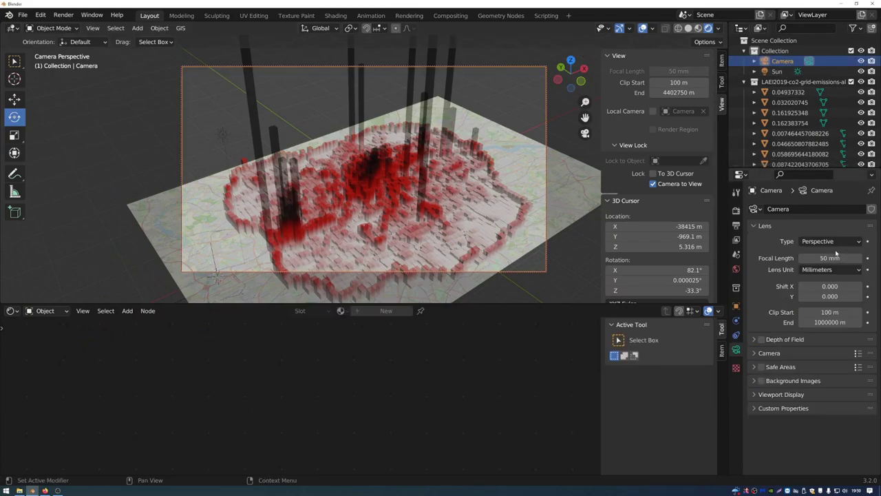
pyautogui.moveTo(836, 256); pyautogui.dragTo(799, 256)
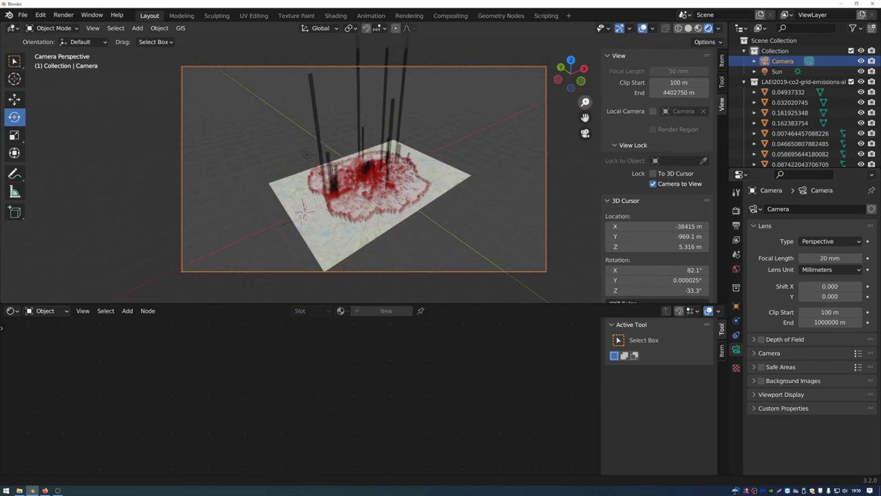
pyautogui.scroll(5, 363, 169)
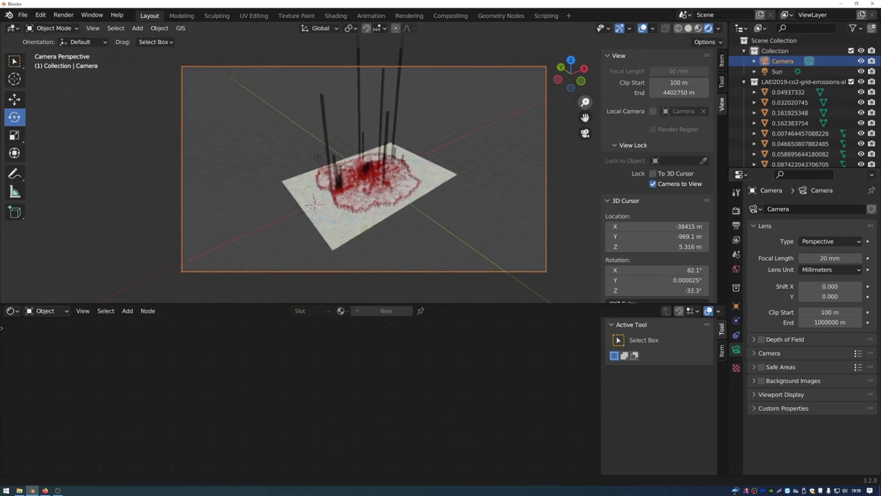
pyautogui.moveTo(585, 102); pyautogui.dragTo(585, 128)
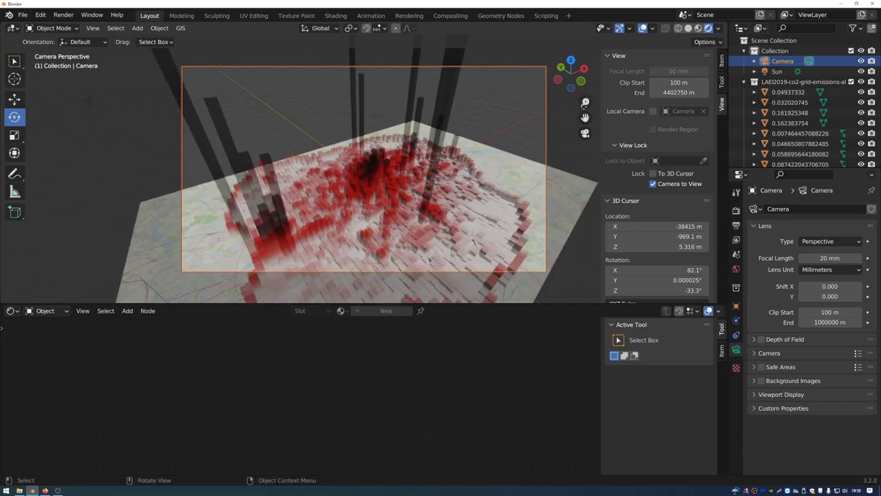
pyautogui.click(383, 181)
pyautogui.moveTo(436, 167); pyautogui.dragTo(451, 208, button='middle')
pyautogui.click(435, 181)
pyautogui.click(393, 179)
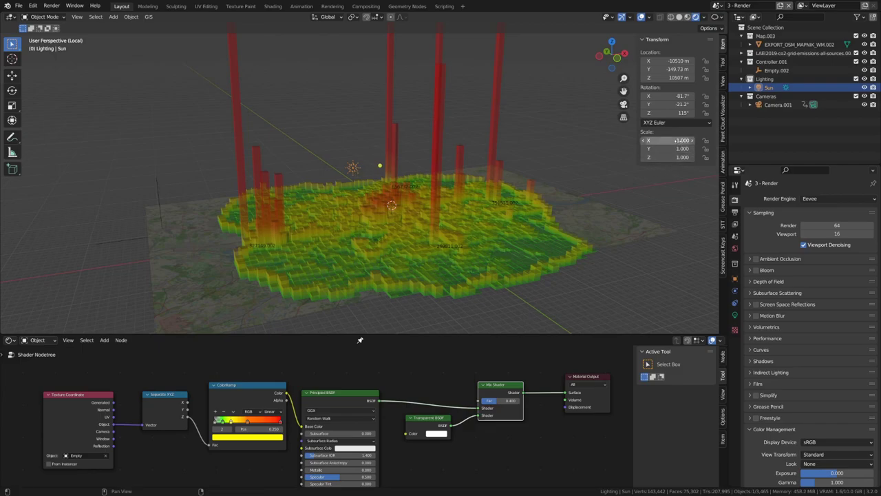
# Step: Scale the Sun light to 1000 on all three axes and rotate it about 30° in the view
pyautogui.moveTo(678, 141); pyautogui.dragTo(678, 157)
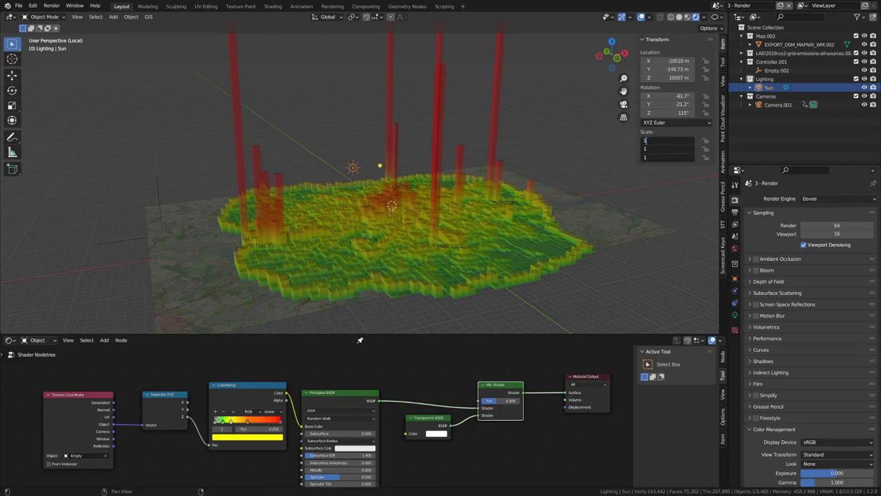
pyautogui.press('Return')
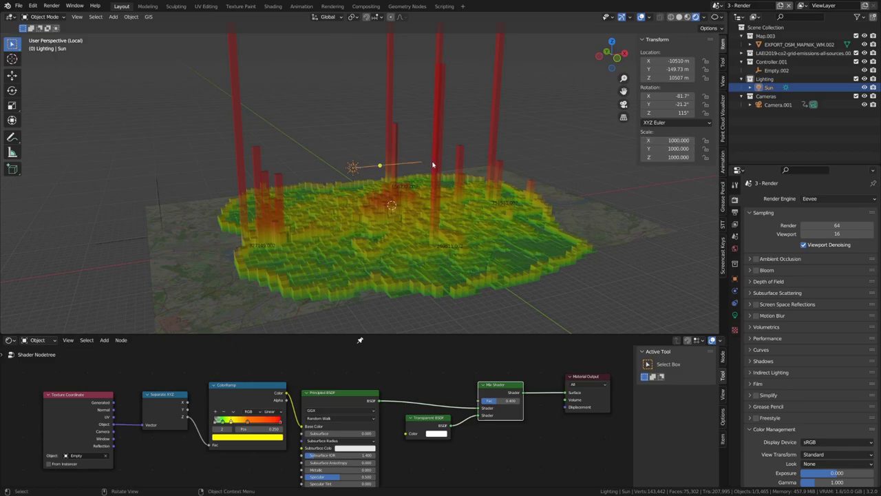
pyautogui.press('r')
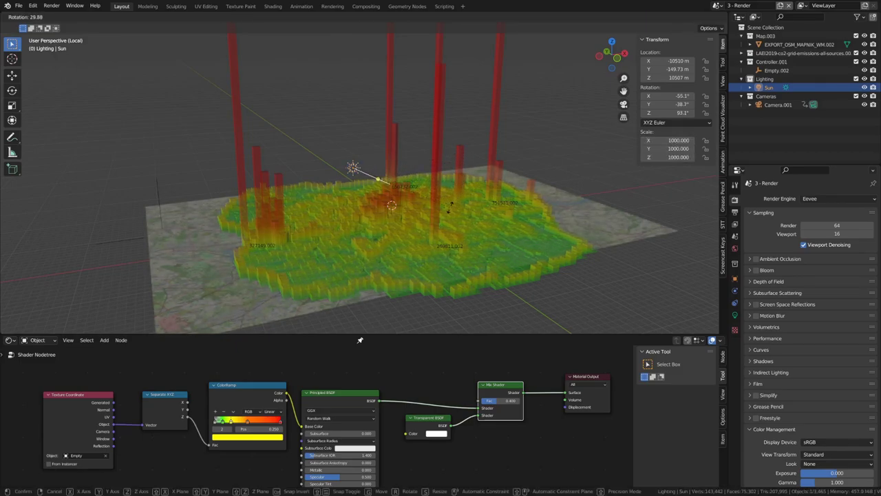
pyautogui.click(459, 204)
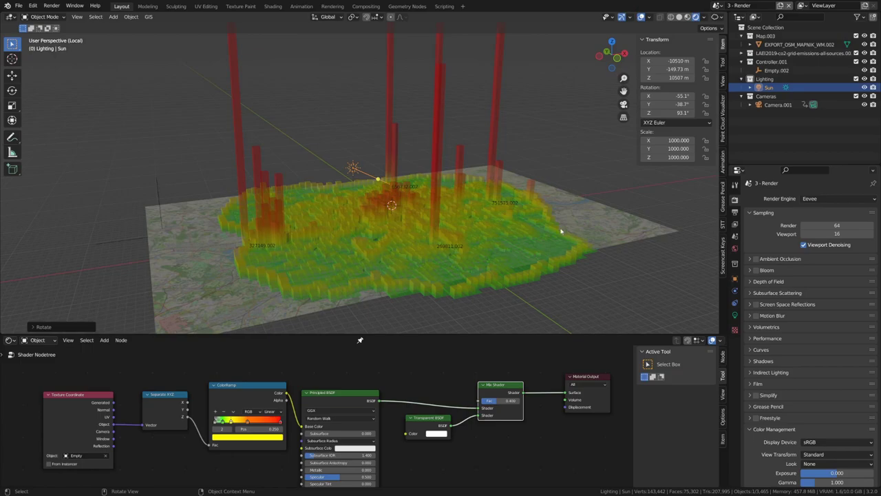
# Step: Switch the render engine to Cycles on the GPU Compute device and enable denoising for the viewport
pyautogui.click(734, 211)
pyautogui.click(735, 200)
pyautogui.click(813, 200)
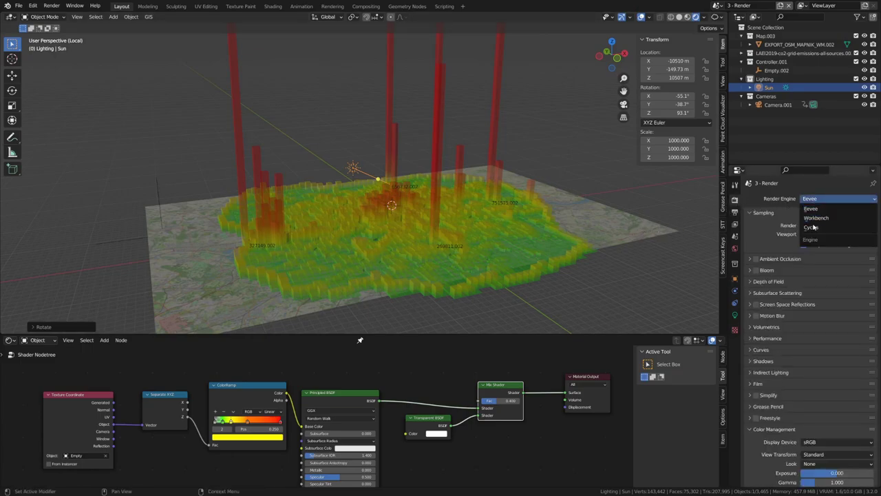
pyautogui.click(813, 228)
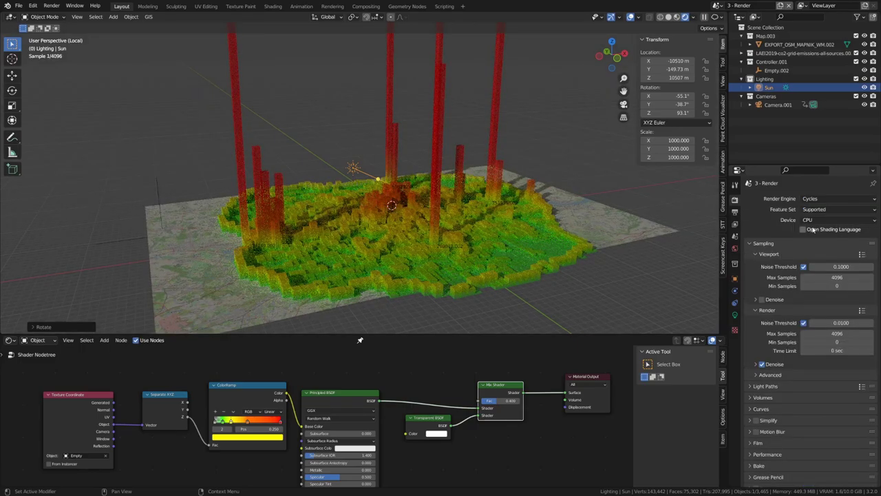
pyautogui.click(816, 221)
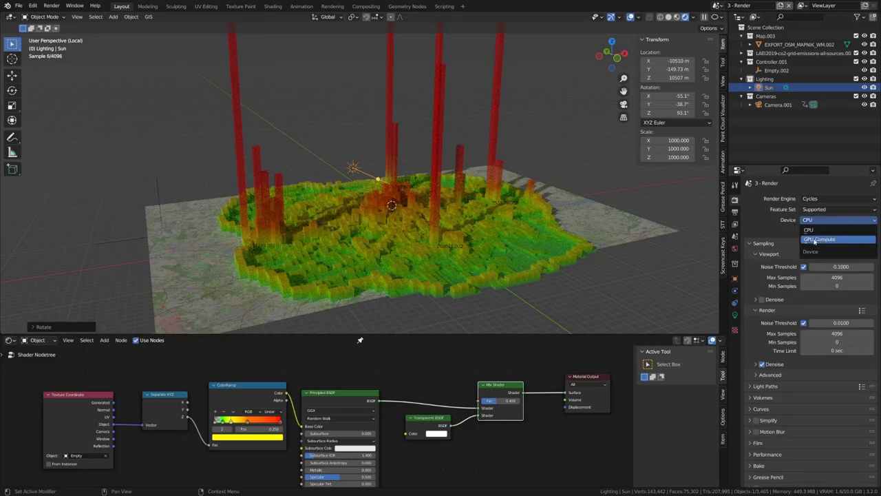
pyautogui.click(819, 239)
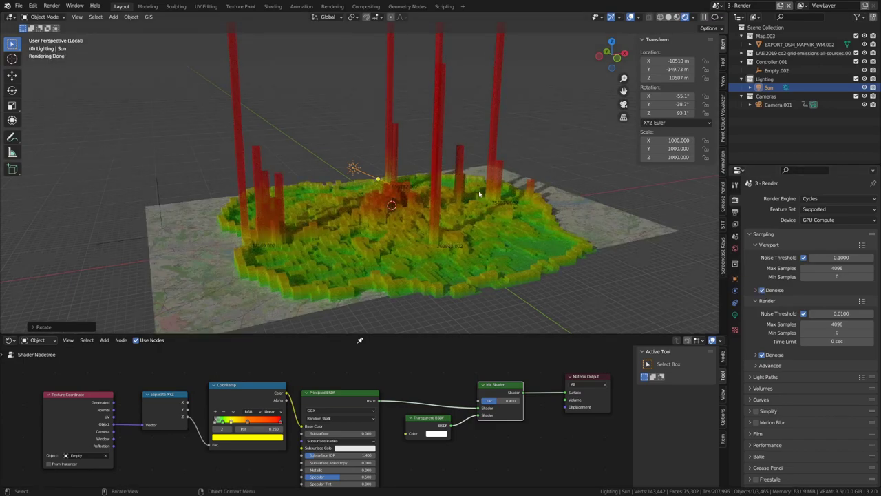
# Step: Rotate the Sun light freely to about -82.6°, -28.1°, 113° so it shines almost horizontally across the columns
pyautogui.moveTo(480, 195); pyautogui.dragTo(472, 187, button='middle')
pyautogui.press('r')
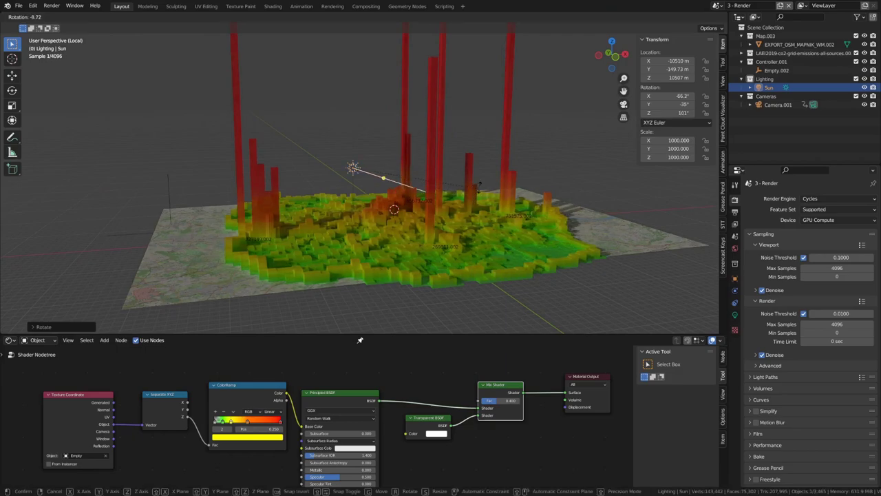
pyautogui.click(488, 152)
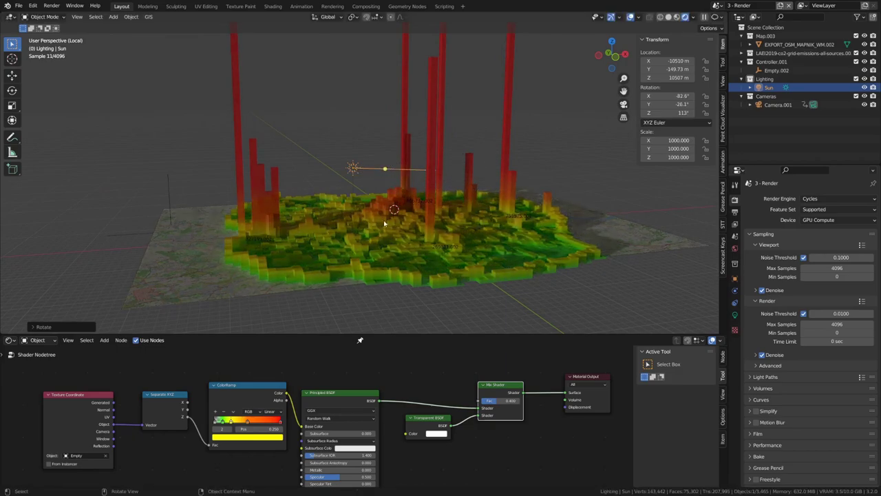
pyautogui.moveTo(485, 155); pyautogui.dragTo(447, 161, button='middle')
# Step: Set the Mix Shader factor to 0 and rotate the Sun light to about -59°, -42.1°, 93.2°
pyautogui.moveTo(496, 401); pyautogui.dragTo(475, 402)
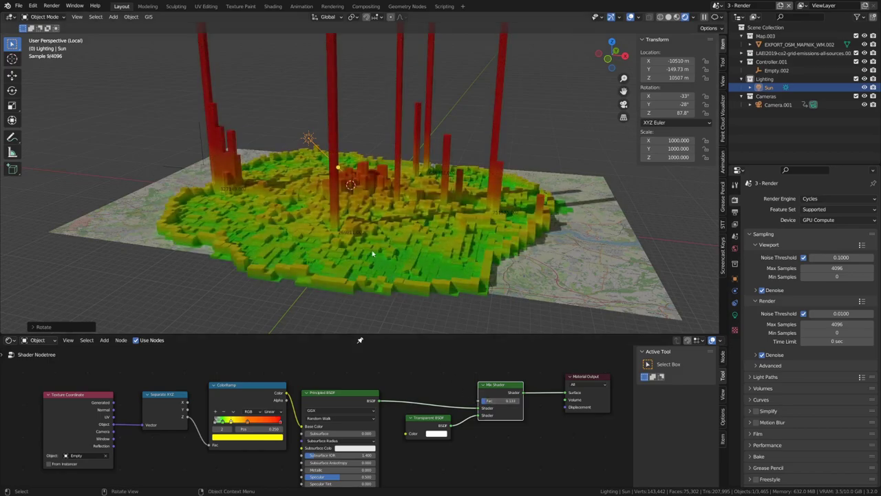
pyautogui.moveTo(393, 221); pyautogui.dragTo(255, 237, button='middle')
pyautogui.press('r')
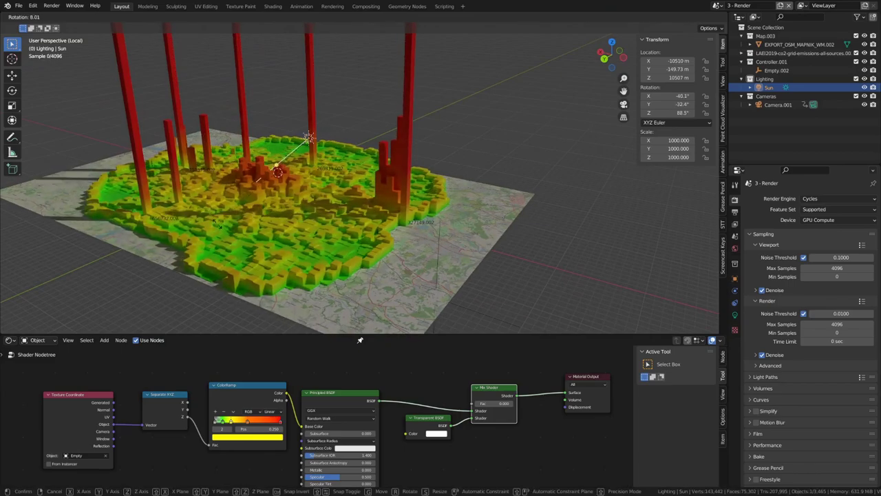
pyautogui.click(223, 197)
pyautogui.moveTo(222, 197); pyautogui.dragTo(322, 228, button='middle')
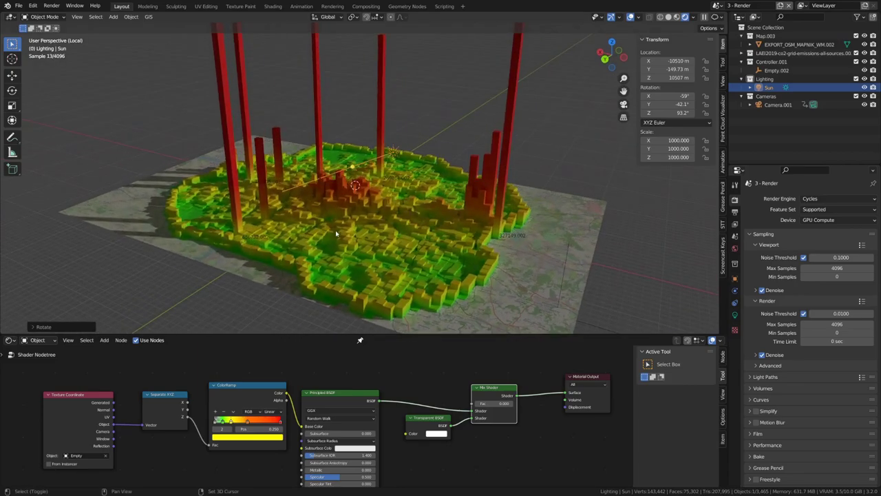